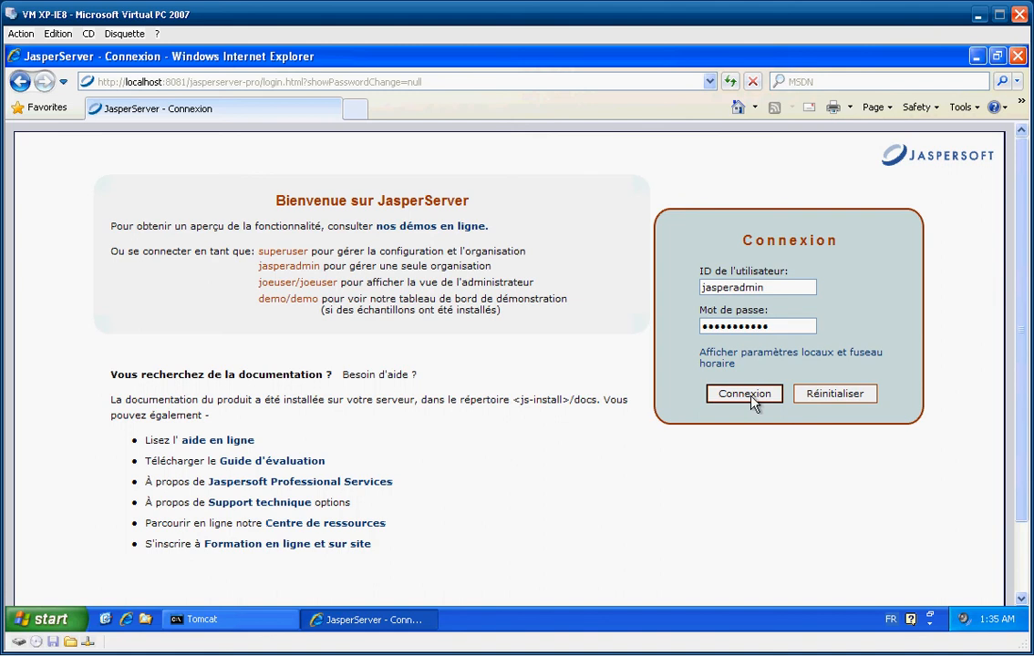
Log in with the prefilled credentials and open the repository (Référentiel) view
click(751, 397)
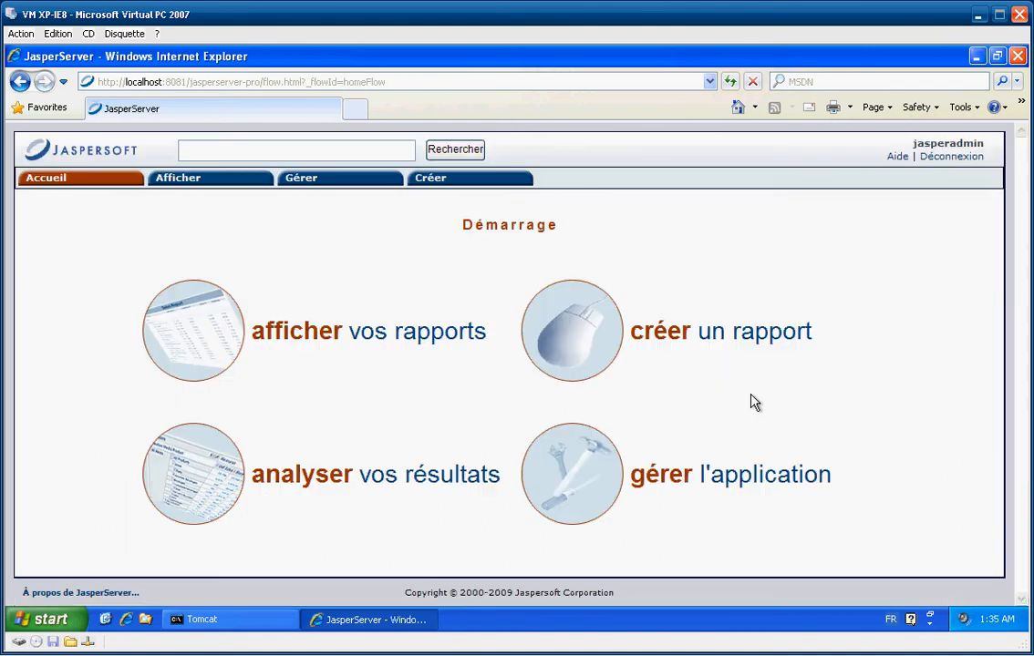
mouse_move(168, 177)
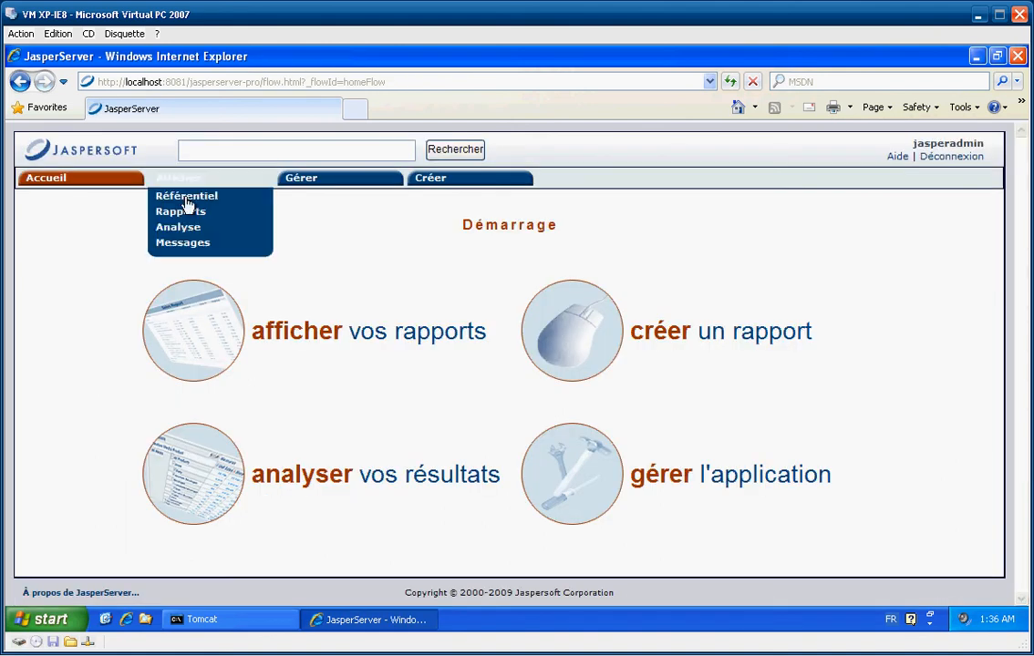
click(186, 199)
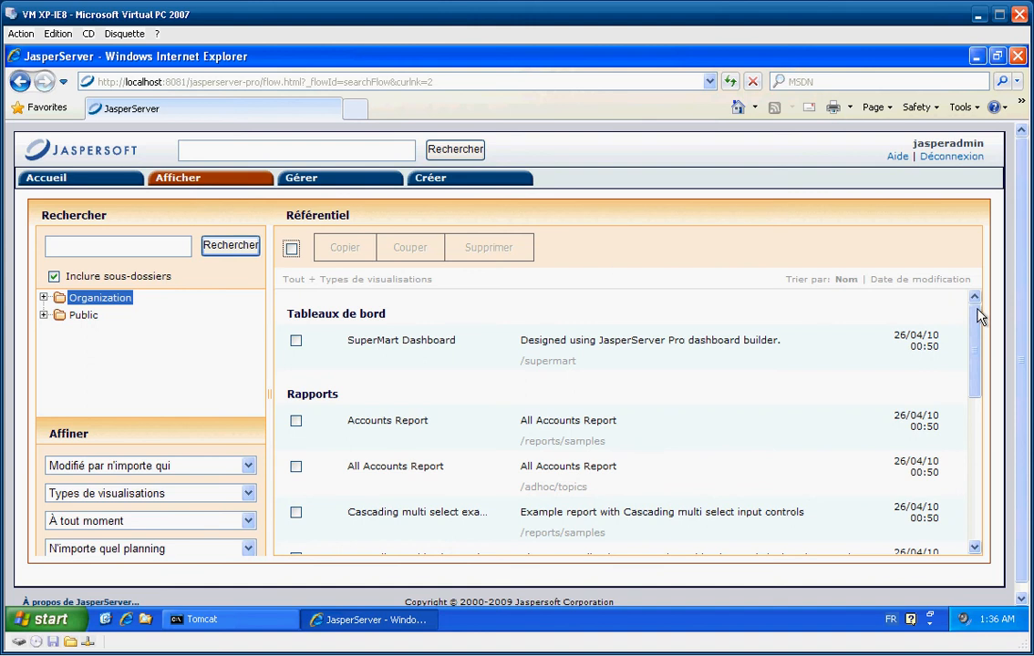
mouse_move(980, 316)
mouse_down()
mouse_move(977, 487)
mouse_move(976, 306)
mouse_up()
Start adding a JDBC data source (Source de données JDBC) to the Data Sources folder under Organization
click(43, 297)
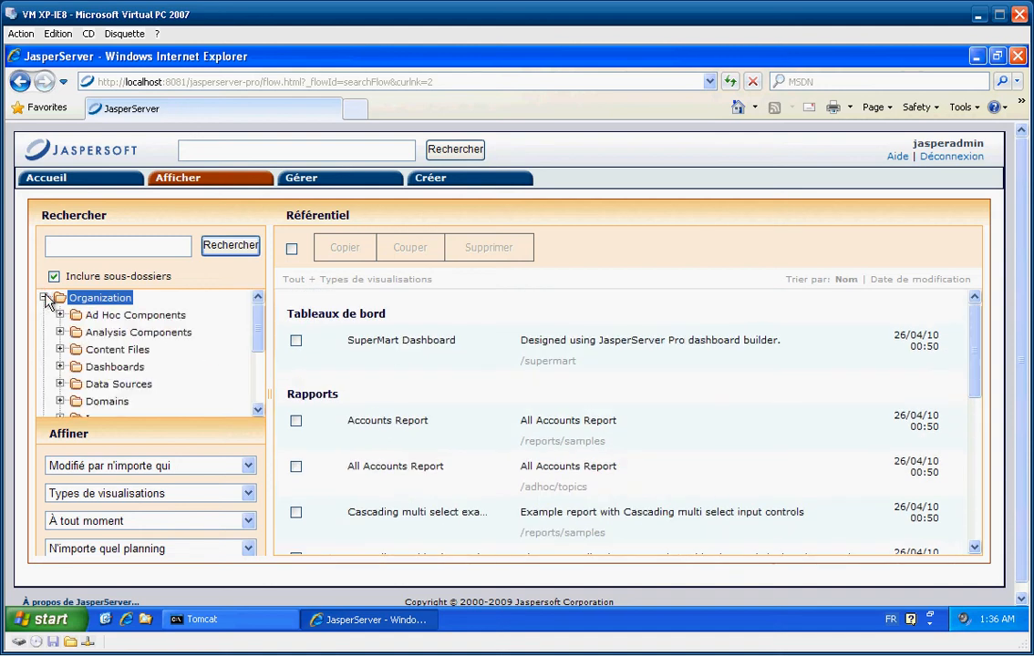
click(123, 385)
drag(259, 324, 259, 337)
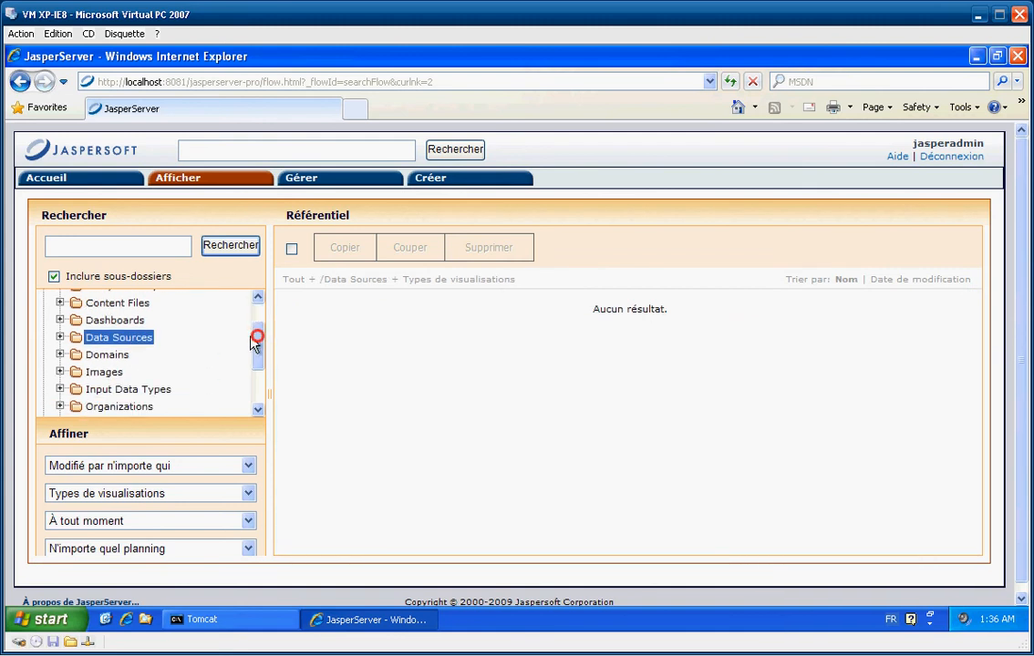
right_click(134, 341)
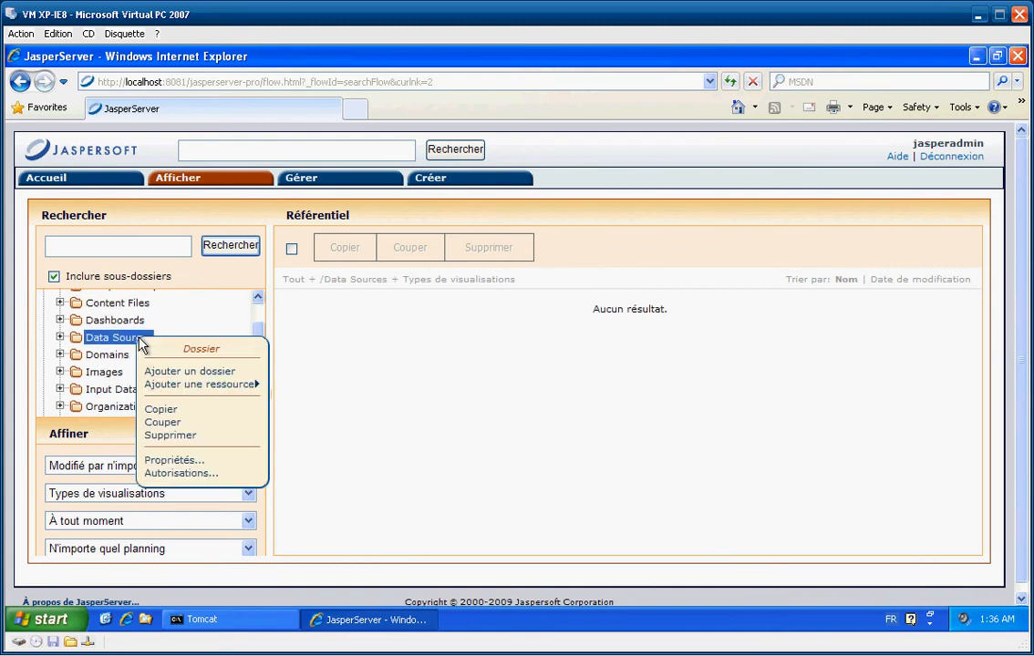
mouse_move(221, 390)
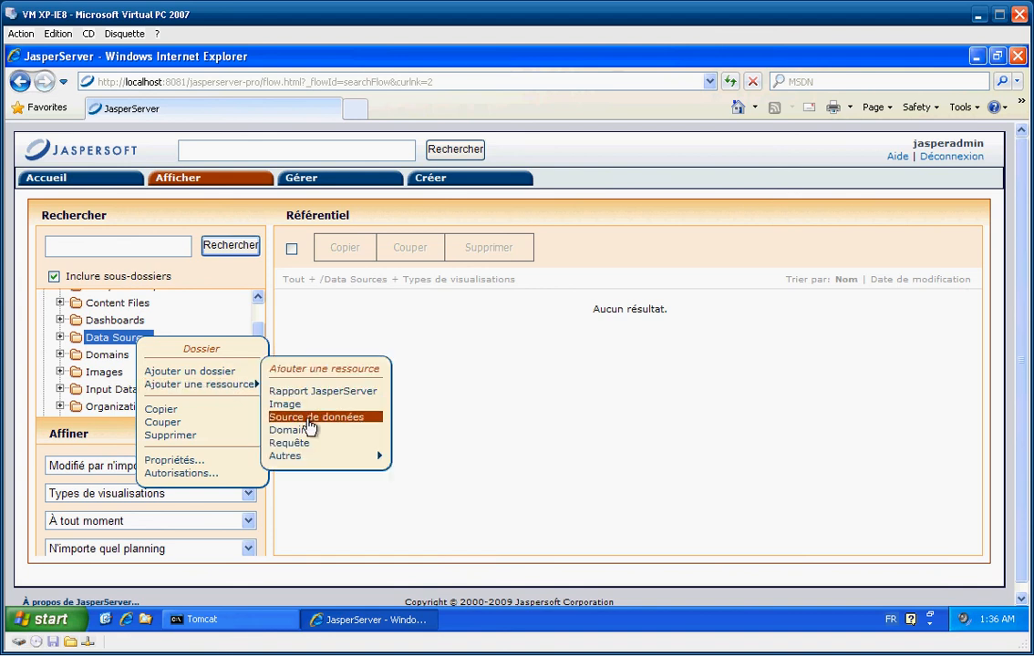
click(309, 421)
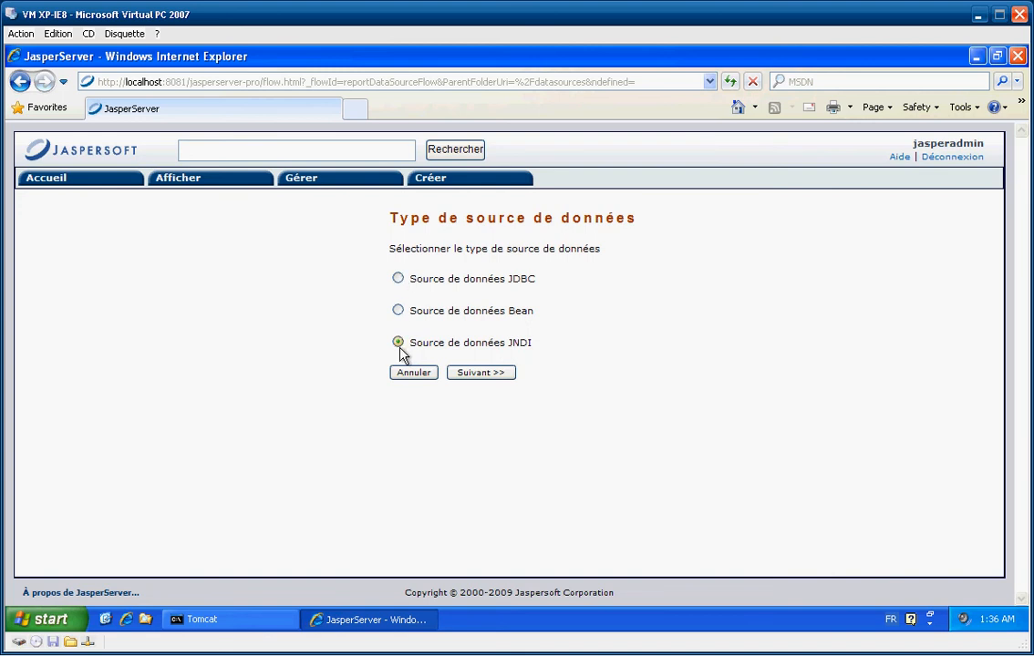
click(399, 279)
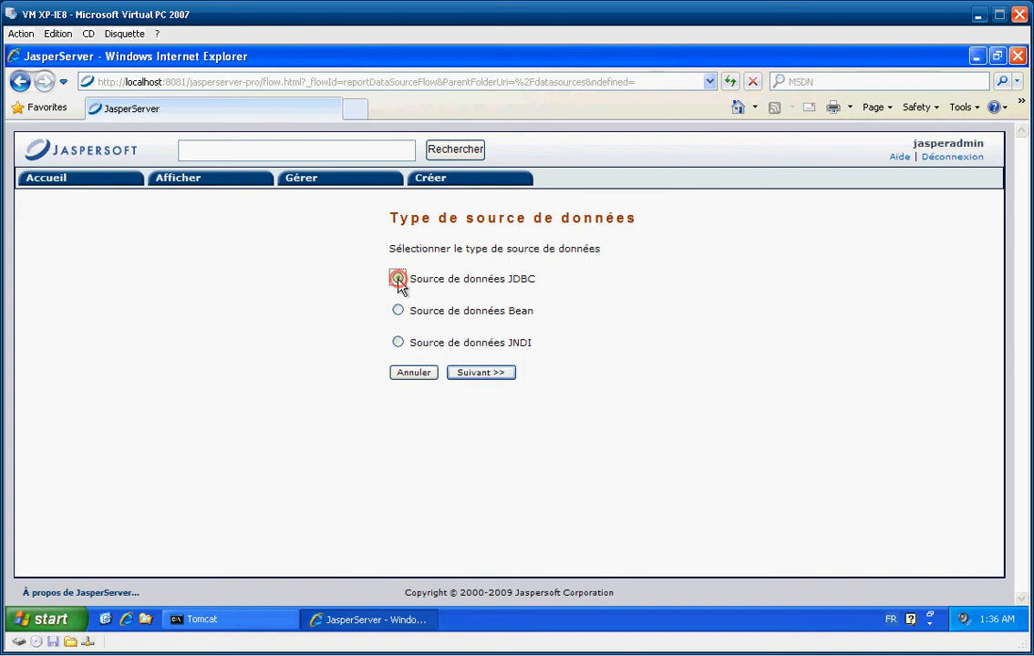
click(475, 375)
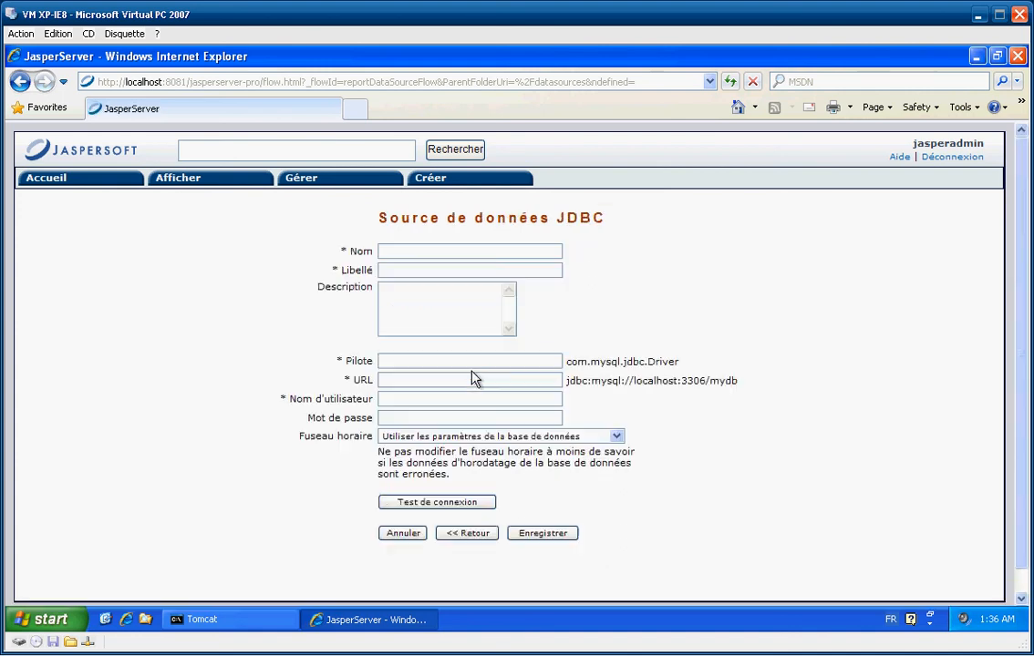
Name the JDBC data source BaseTest and give it the label Base de Test
click(397, 252)
text(Baz)
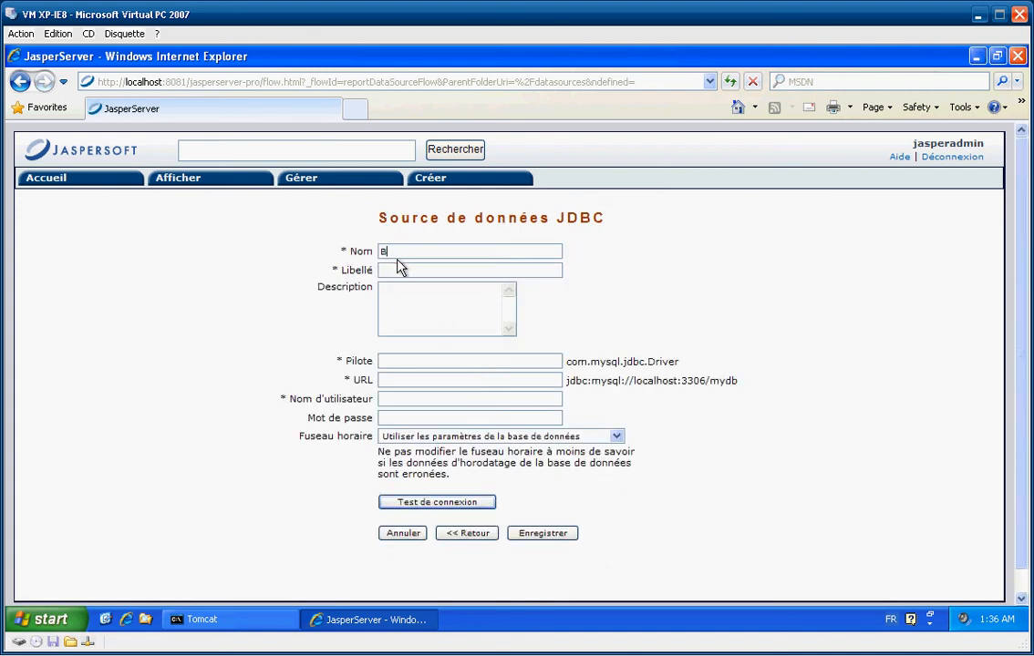
key(BackSpace)
text(as)
key(BackSpace)
key(BackSpace)
text(seTBase de Test)
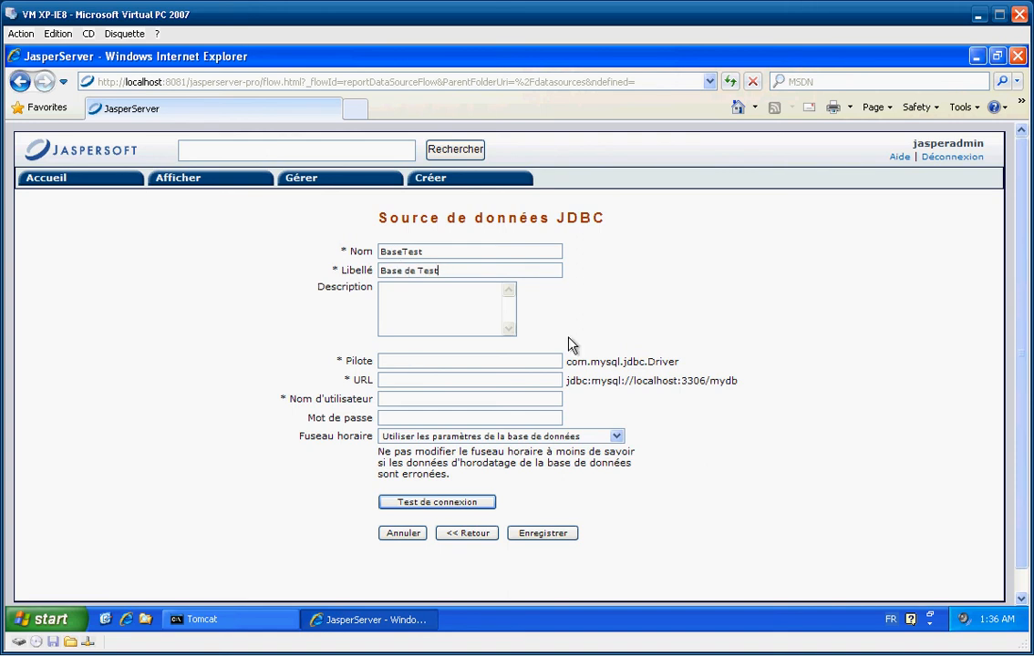
Set the data source's driver (Pilote) to com.mysql.jdbc.Driver, copied from the example beside the field
drag(566, 361, 674, 362)
key(ctrl+c)
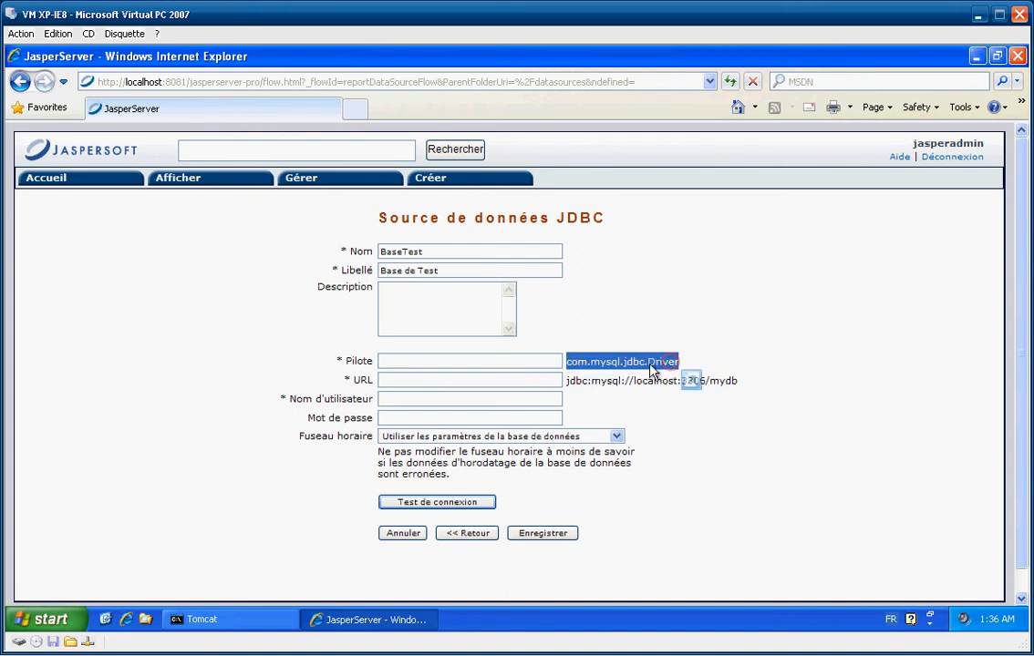
click(411, 363)
key(ctrl+v)
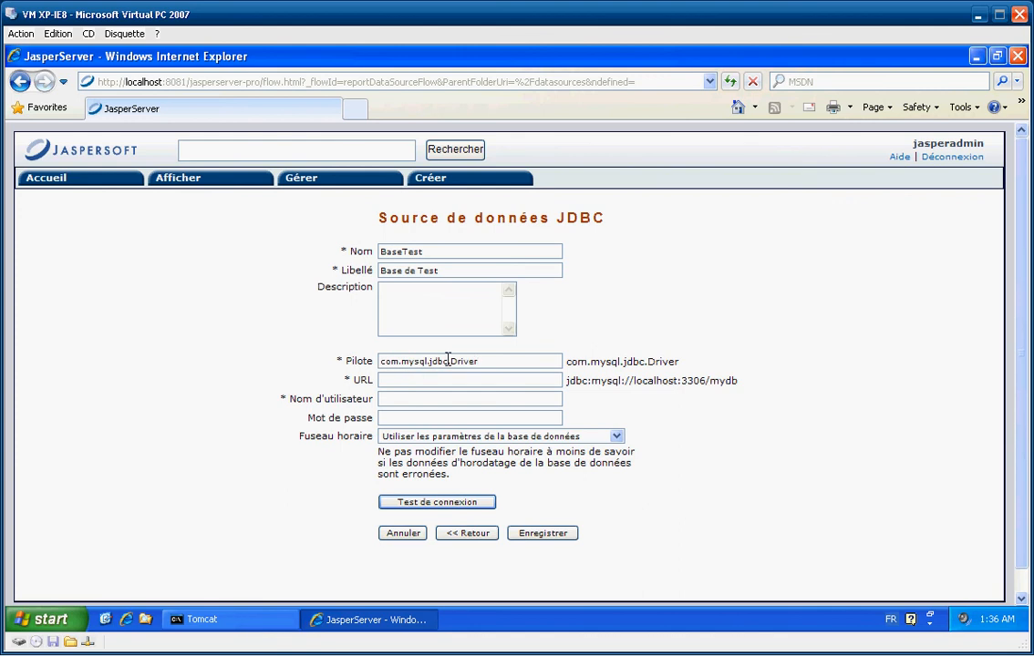
Set the data source's connection URL to jdbc:mysql://localhost:3308/sampledata, adapting the sample URL's port and database name
drag(566, 380, 743, 383)
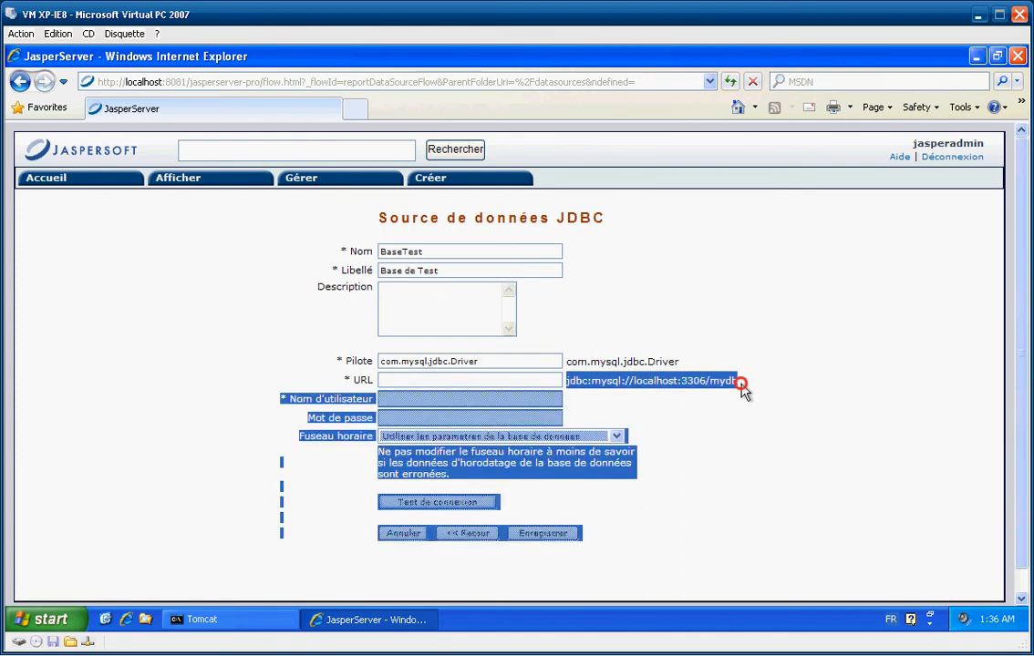
click(421, 381)
text(jdbc:mysql://localhost:3306/mydb)
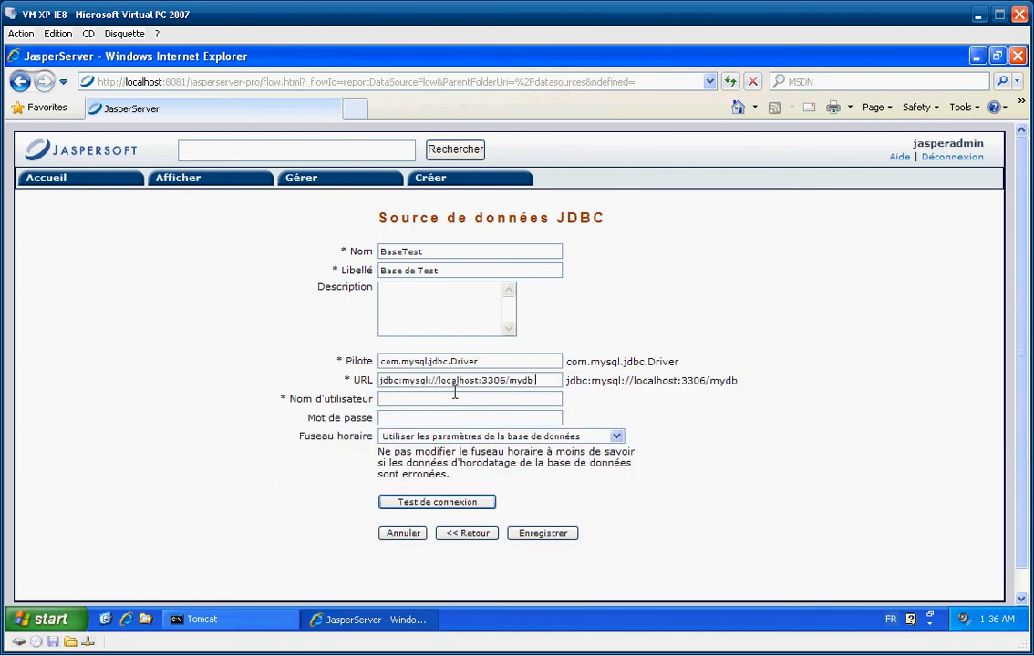
click(500, 381)
key(BackSpace)
text(8)
key(BackSpace)
key(BackSpace)
key(BackSpace)
text(sampledata)
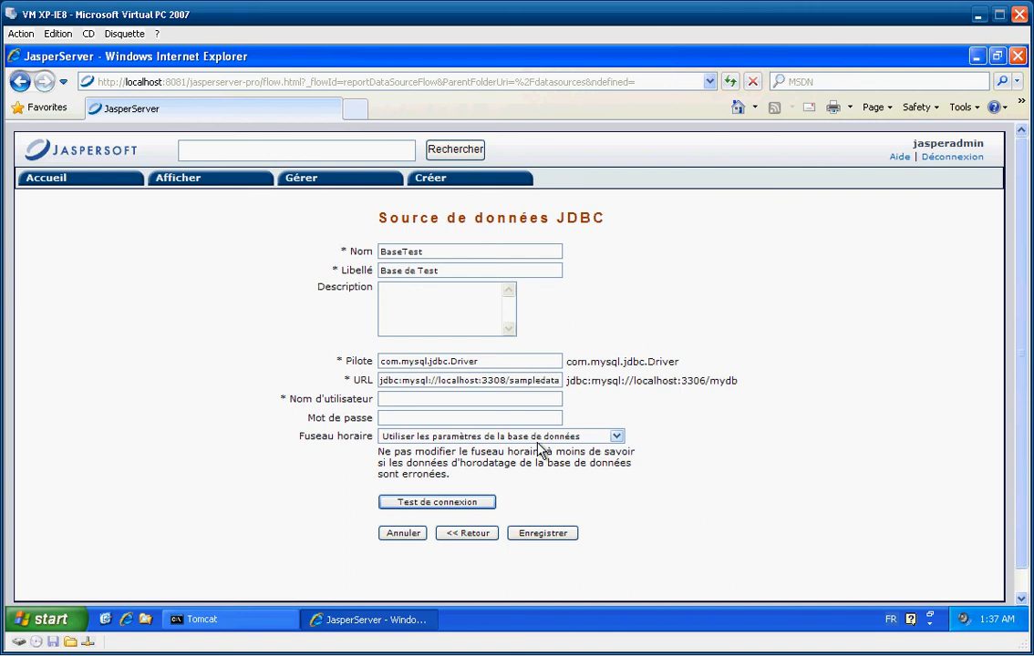
Enter the database user name root and its password, and save the data source after testing the connection
text(roo••••••••)
click(467, 508)
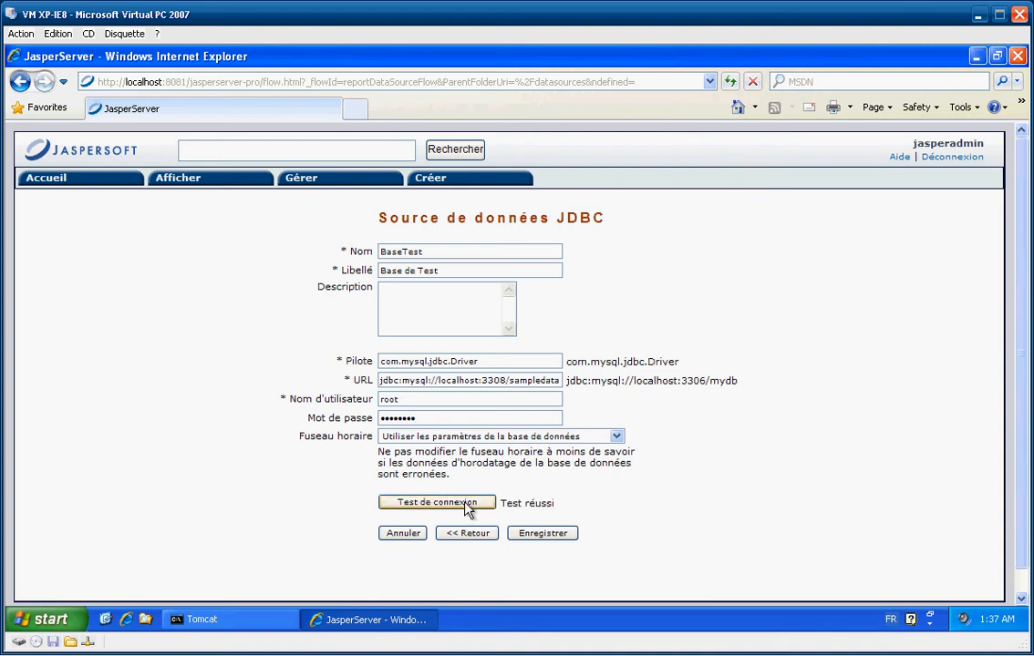
click(519, 533)
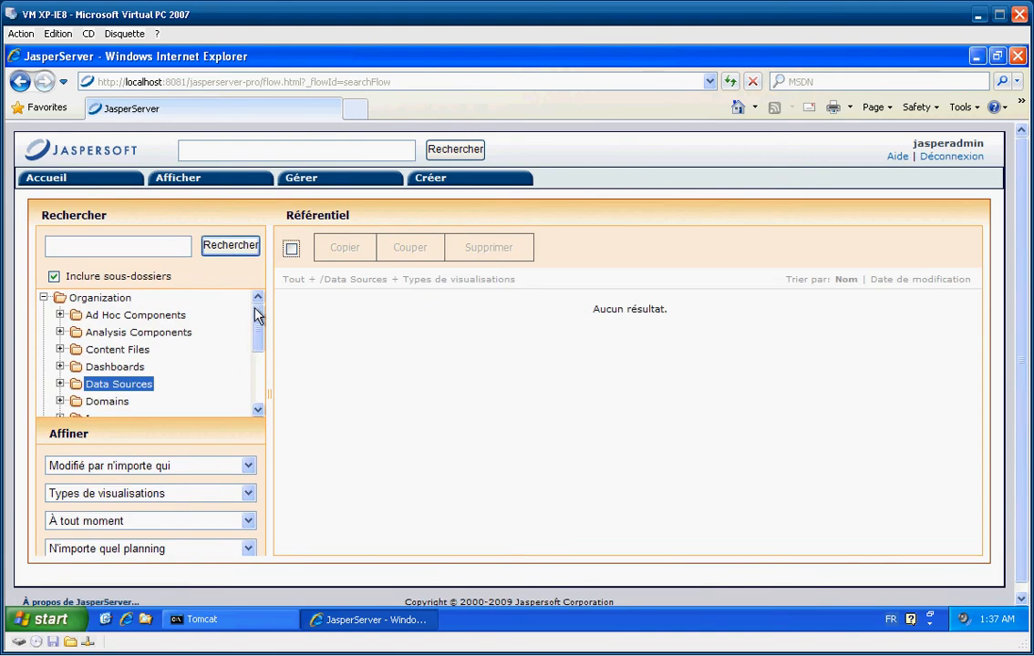
Add a domain (Domaine) resource to the Domains folder with the display name Domain BaseTest
drag(254, 310, 256, 338)
click(104, 335)
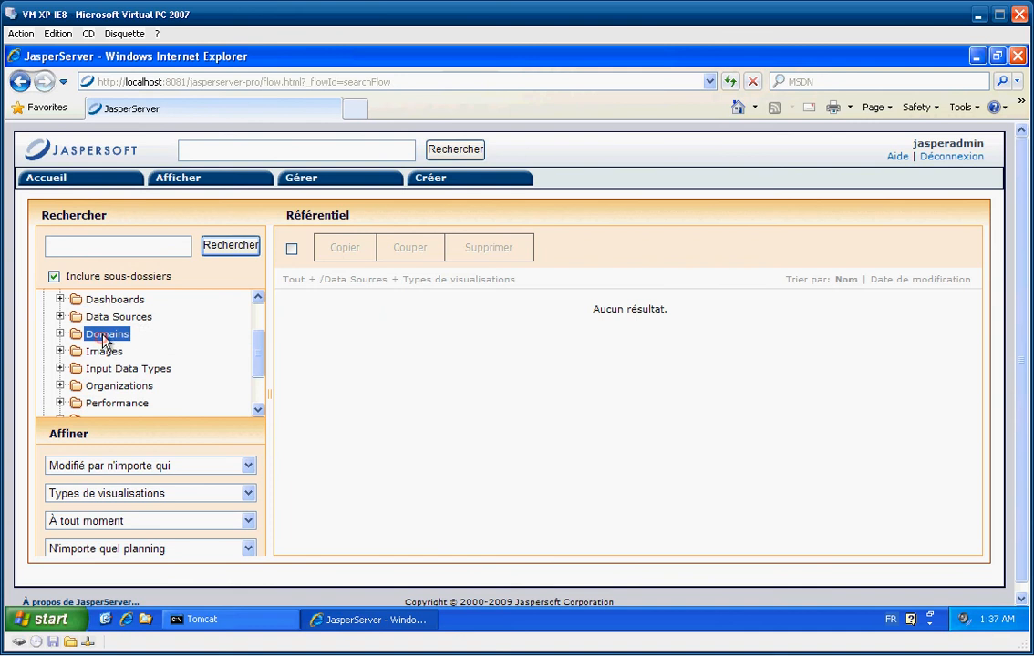
right_click(134, 337)
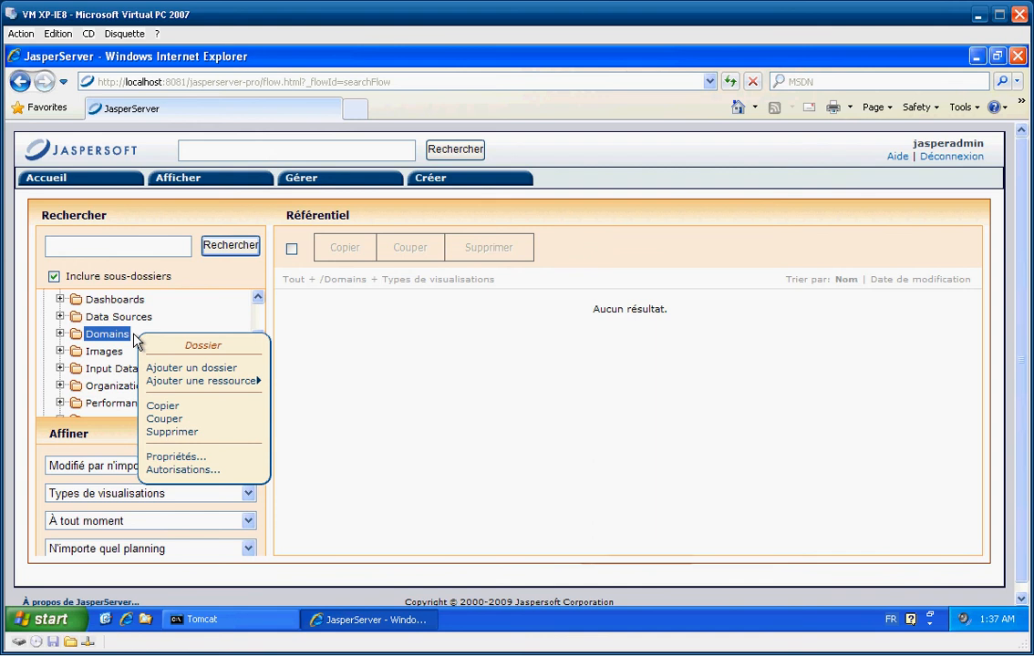
mouse_move(213, 389)
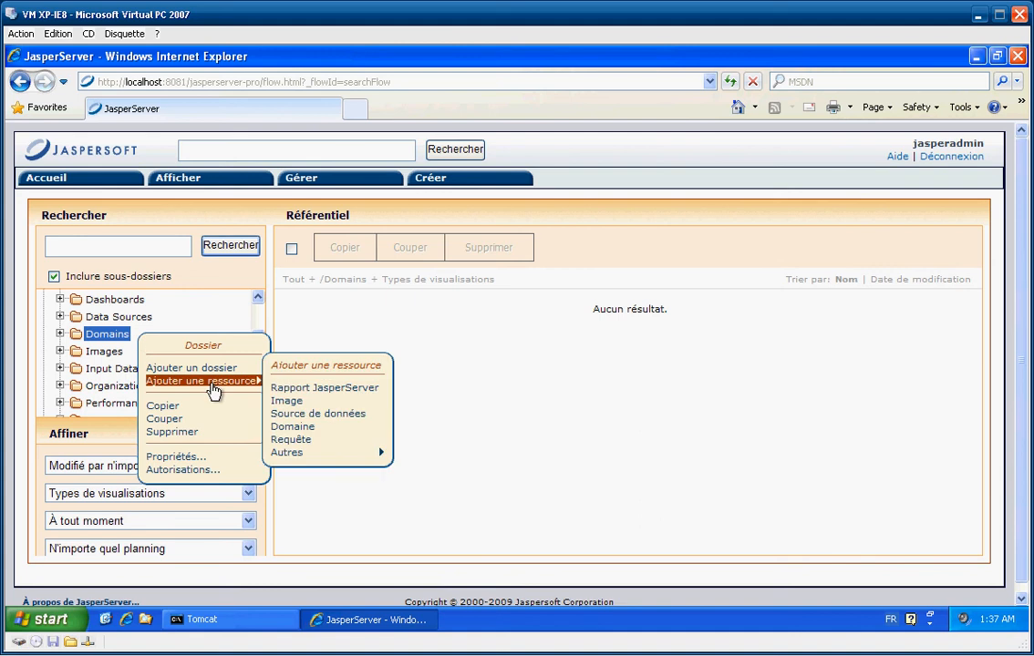
click(307, 428)
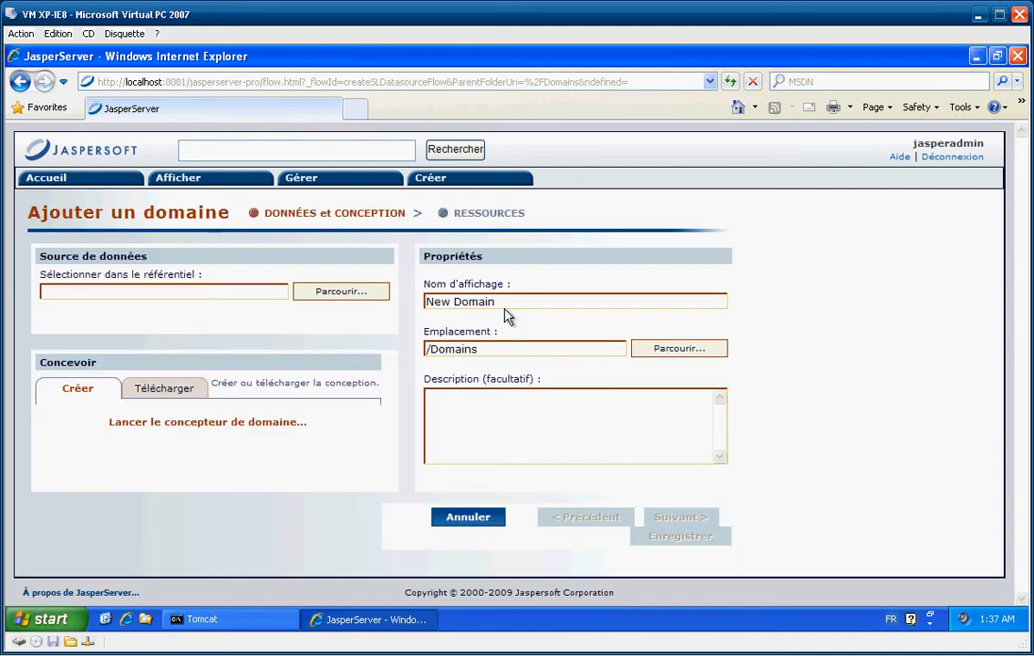
drag(506, 300, 404, 301)
text(Domain BaseTest)
Launch the domain designer and choose Base de Test from the Data Sources folder as the domain's data source
click(176, 425)
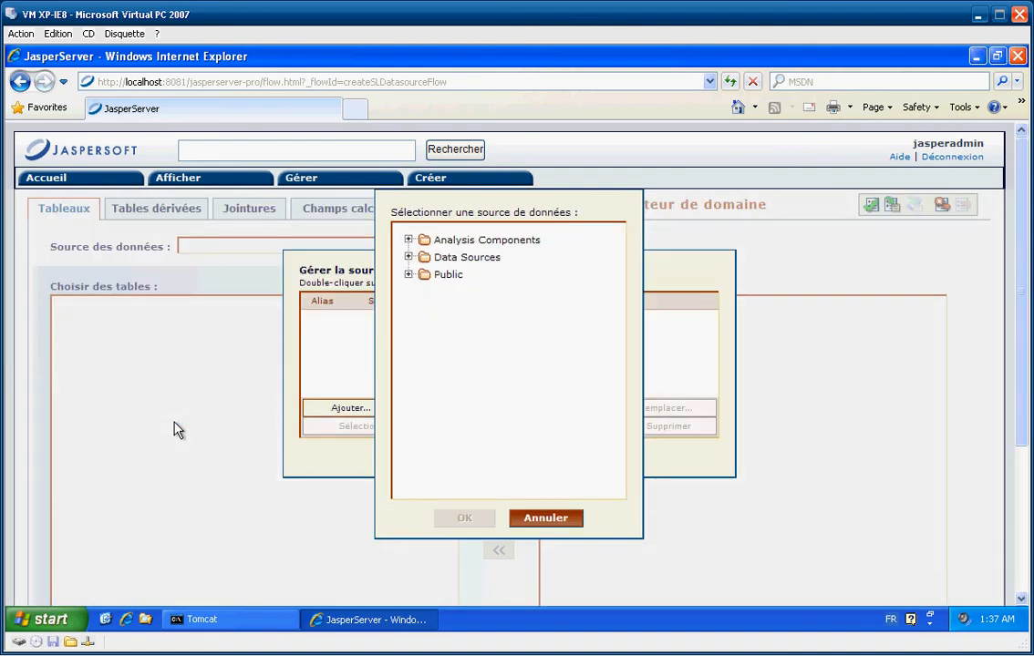
click(408, 257)
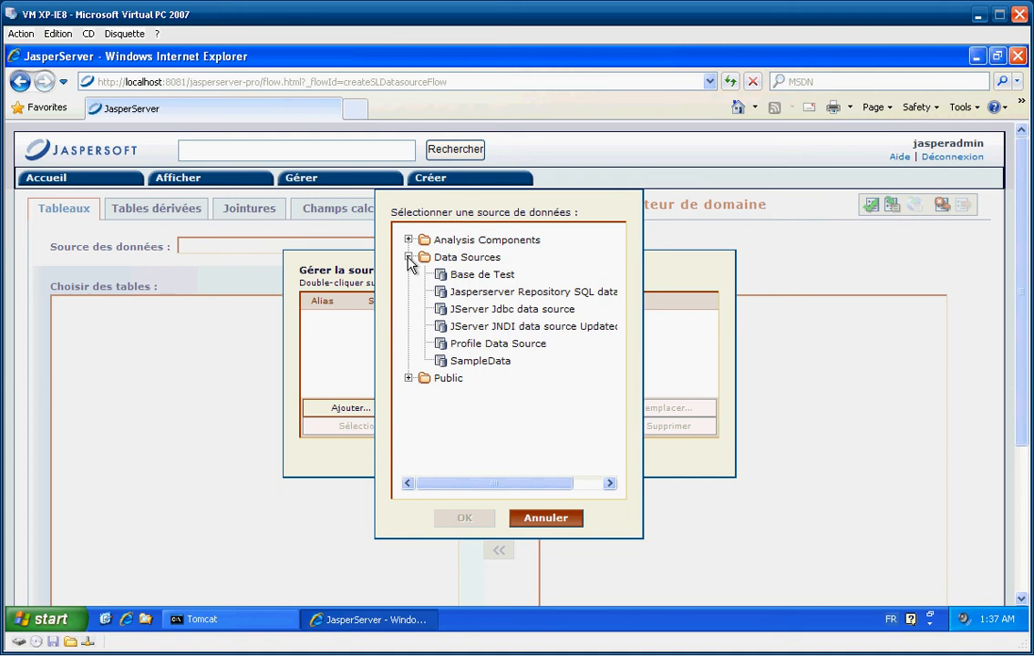
click(464, 274)
click(461, 518)
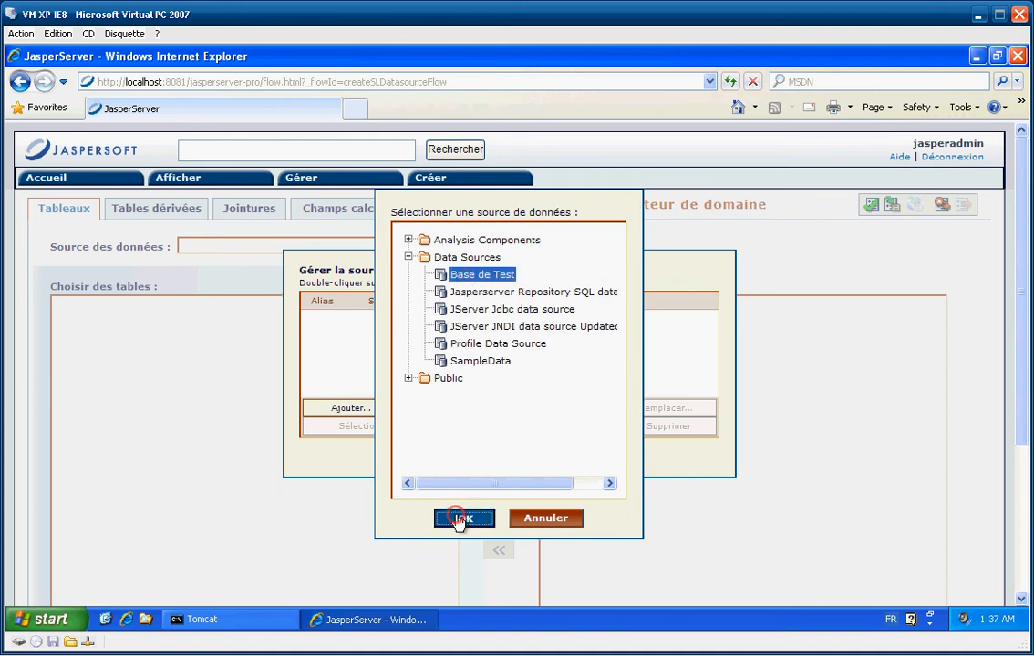
click(466, 461)
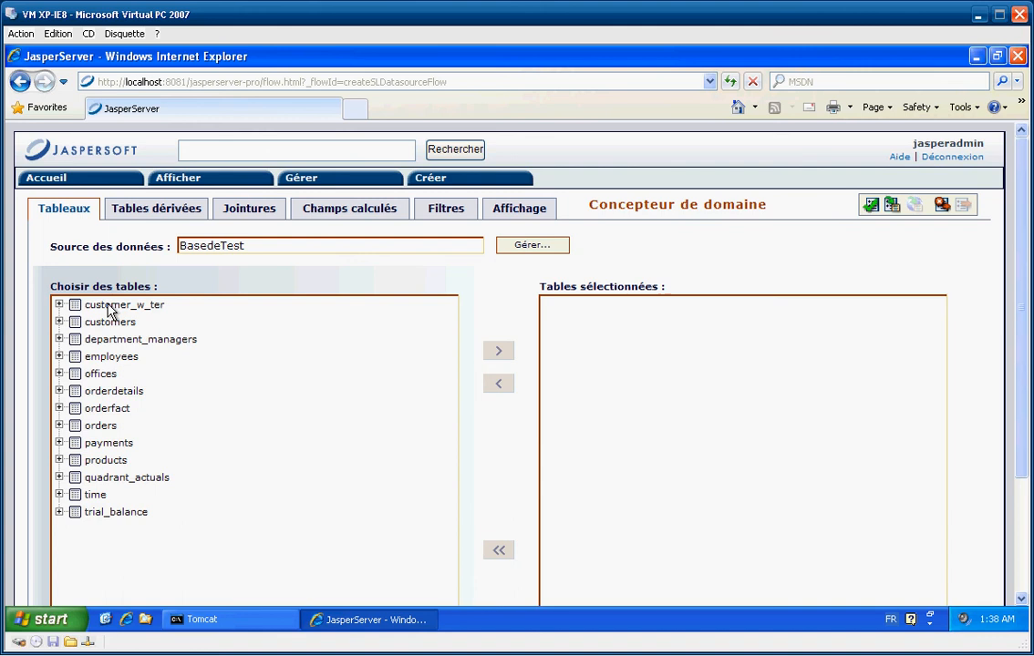
Add the customer_w_ter, orderdetails, orders and products tables to the domain's selected tables
click(108, 304)
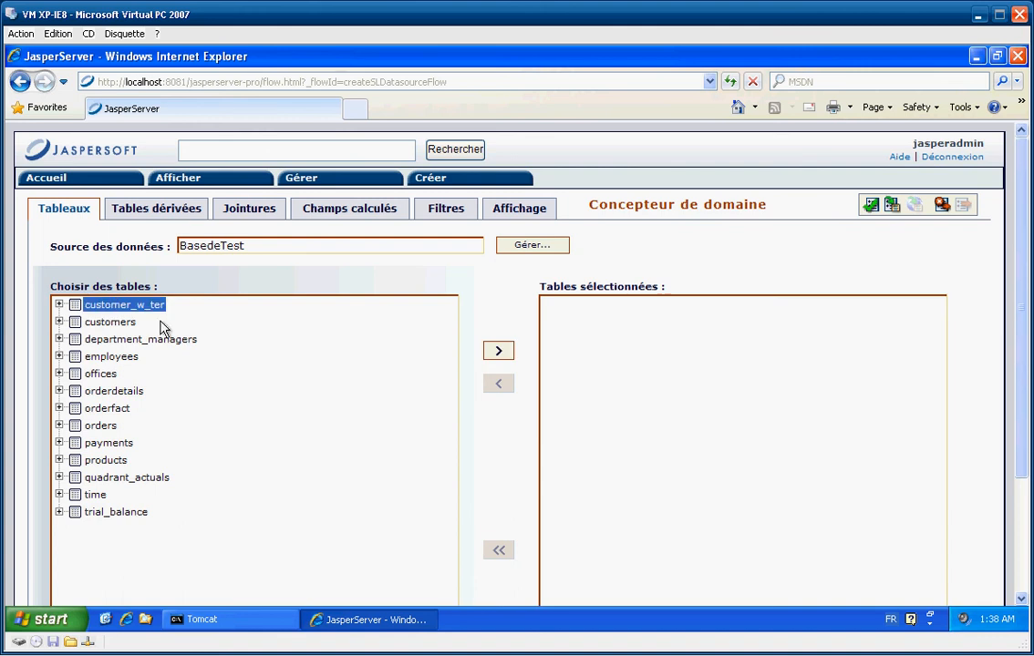
ctrl+click(110, 391)
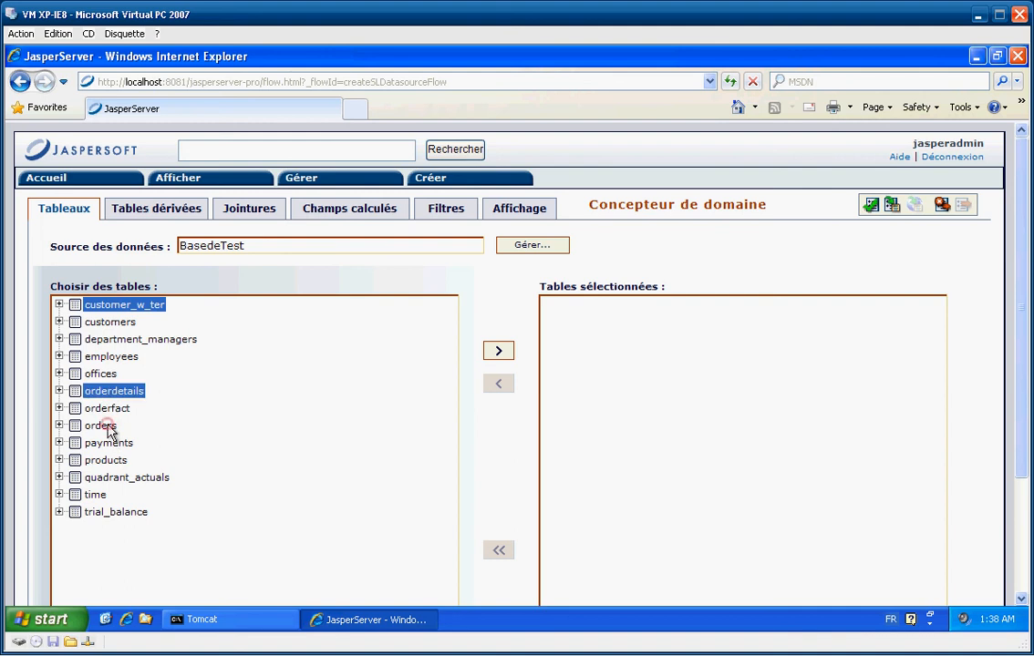
ctrl+click(106, 425)
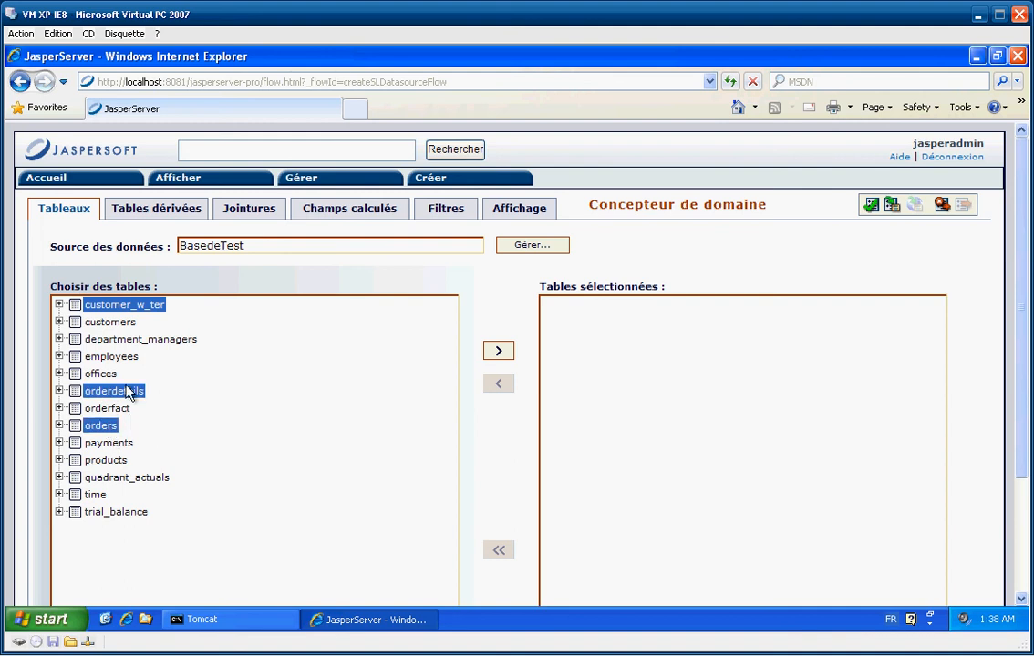
ctrl+click(102, 460)
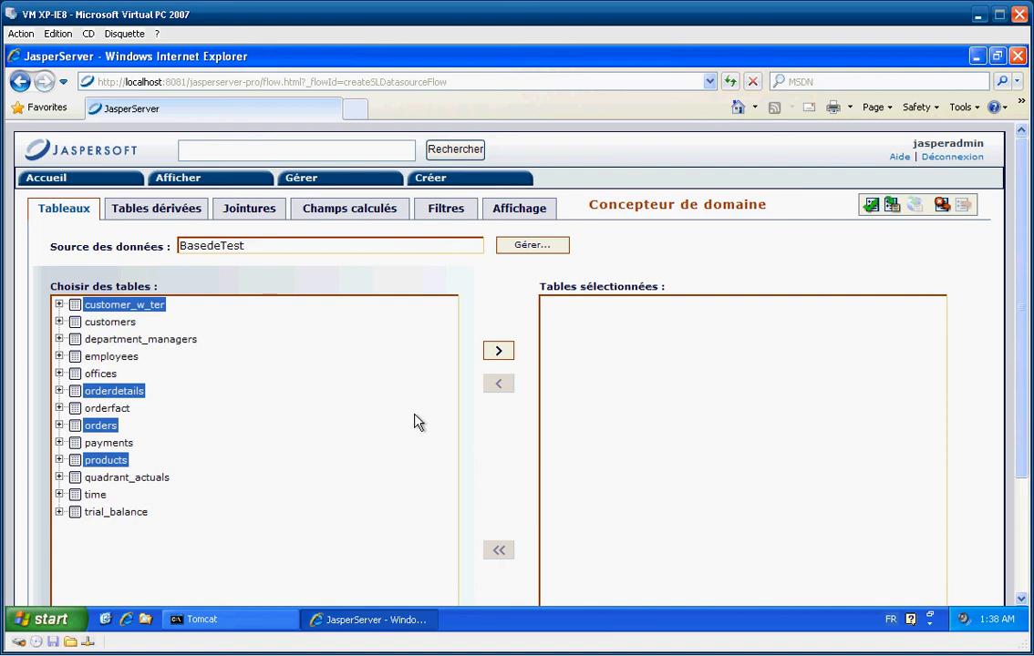
click(499, 351)
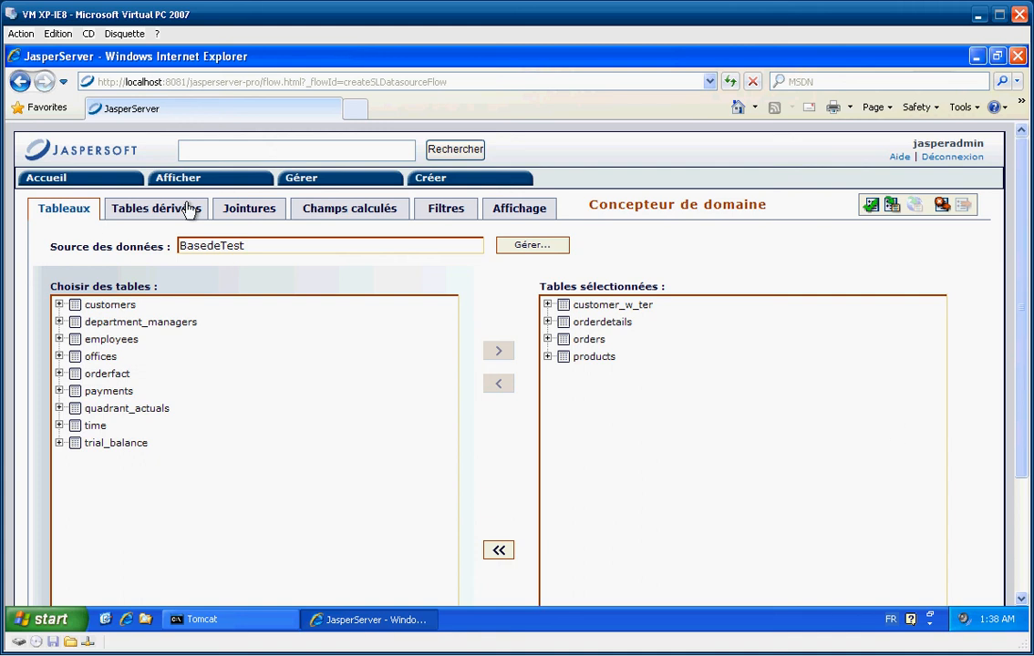
Advance to the derived tables page, skip it, and open the domain's joins (Jointures) page
drag(1017, 353, 1022, 469)
click(868, 557)
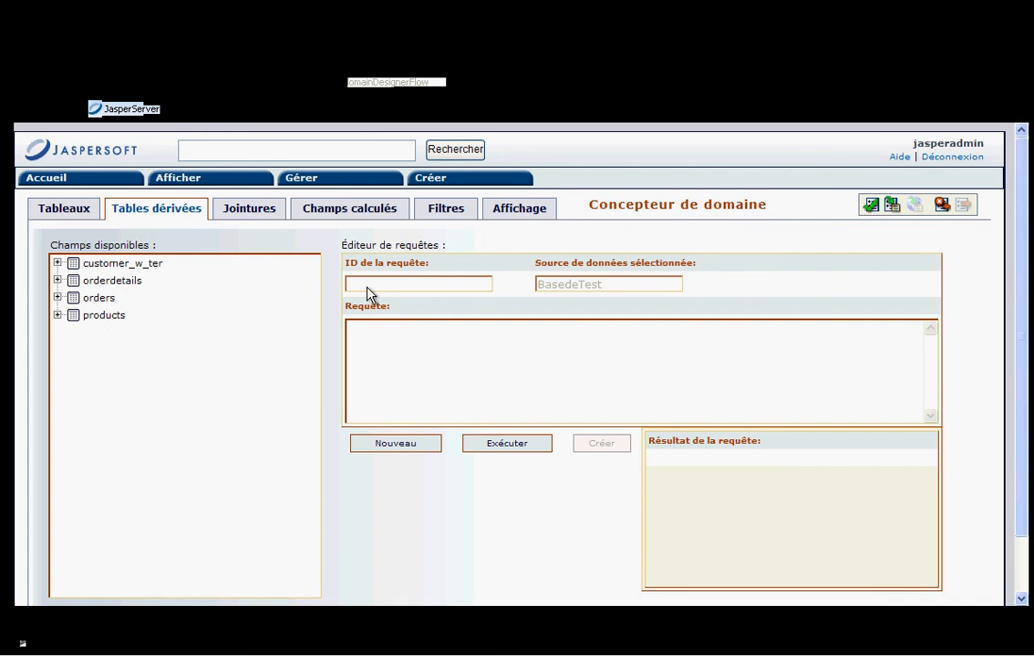
click(259, 212)
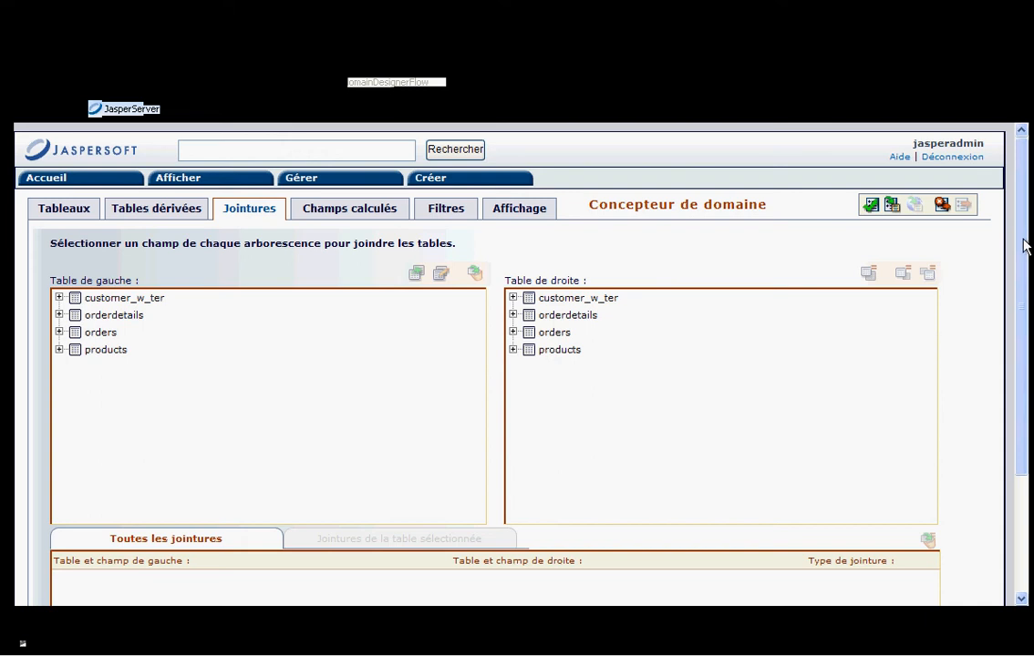
drag(1017, 238, 1020, 286)
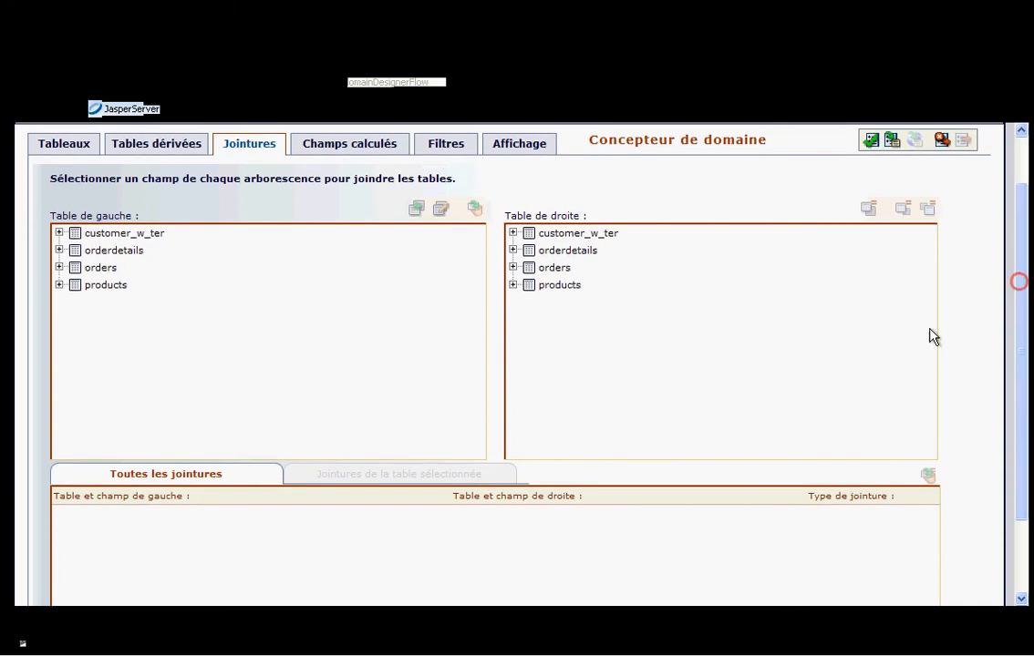
Create an inner join between customer_w_ter's CUSTOMERNUMBER field and orders' CUSTOMERNUMBER field
double_click(99, 236)
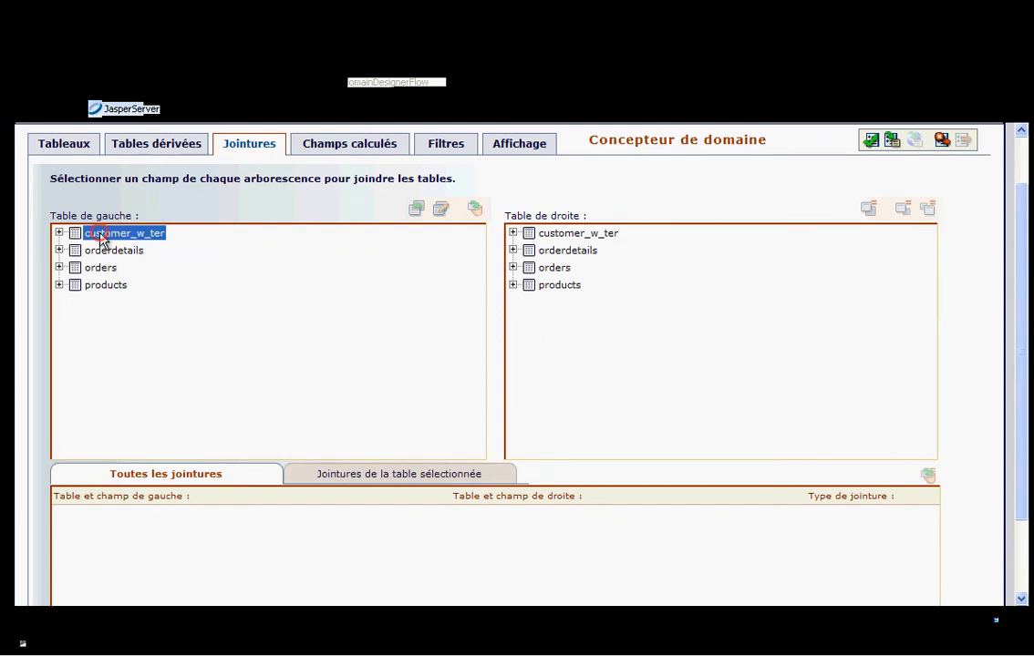
click(512, 268)
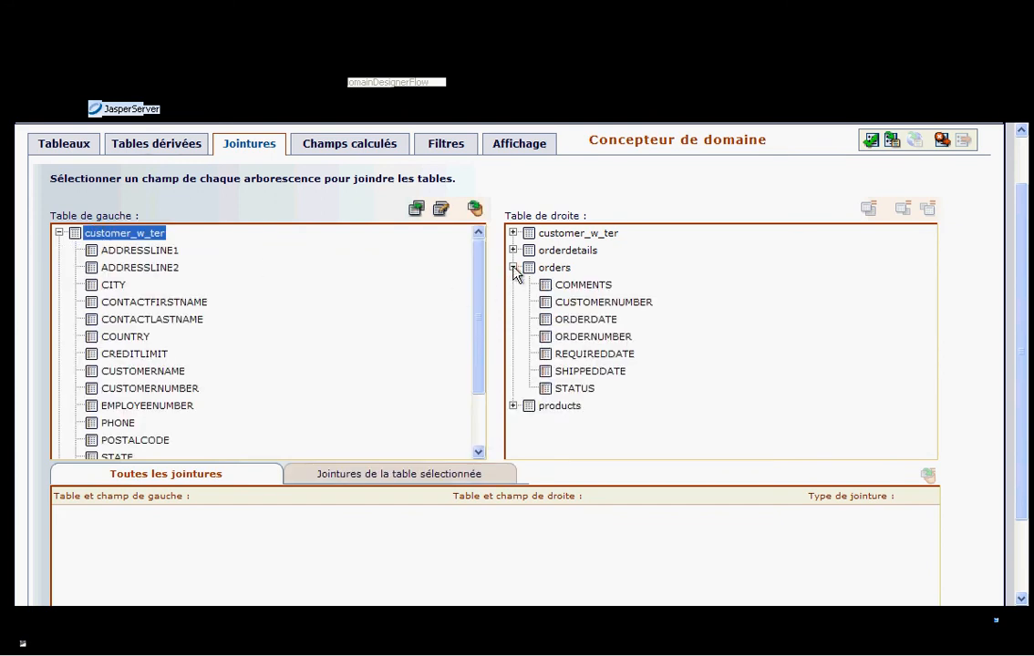
click(594, 305)
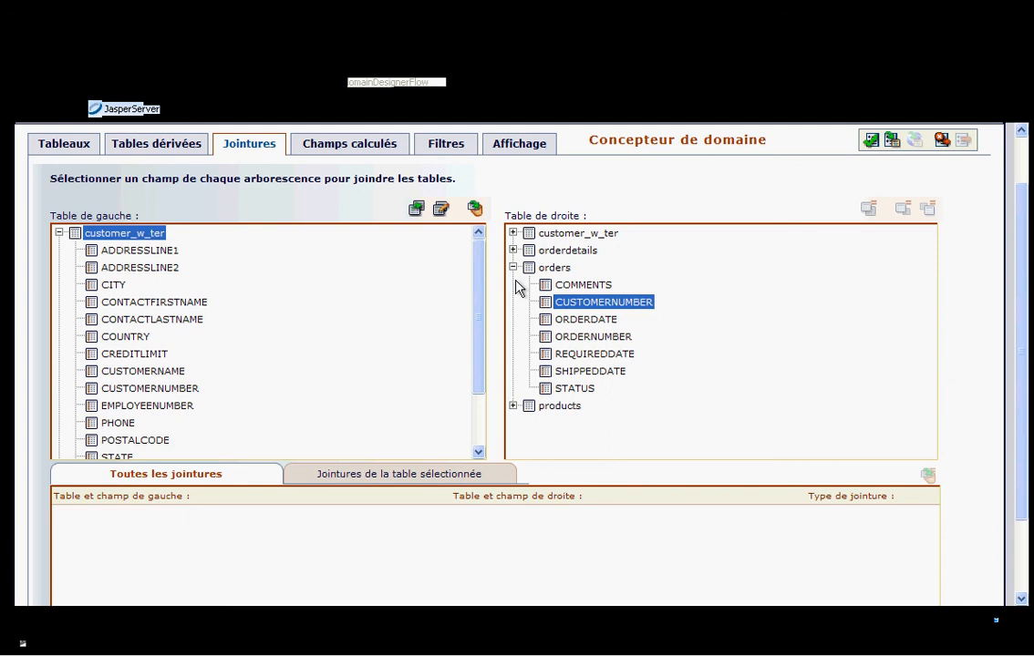
click(164, 392)
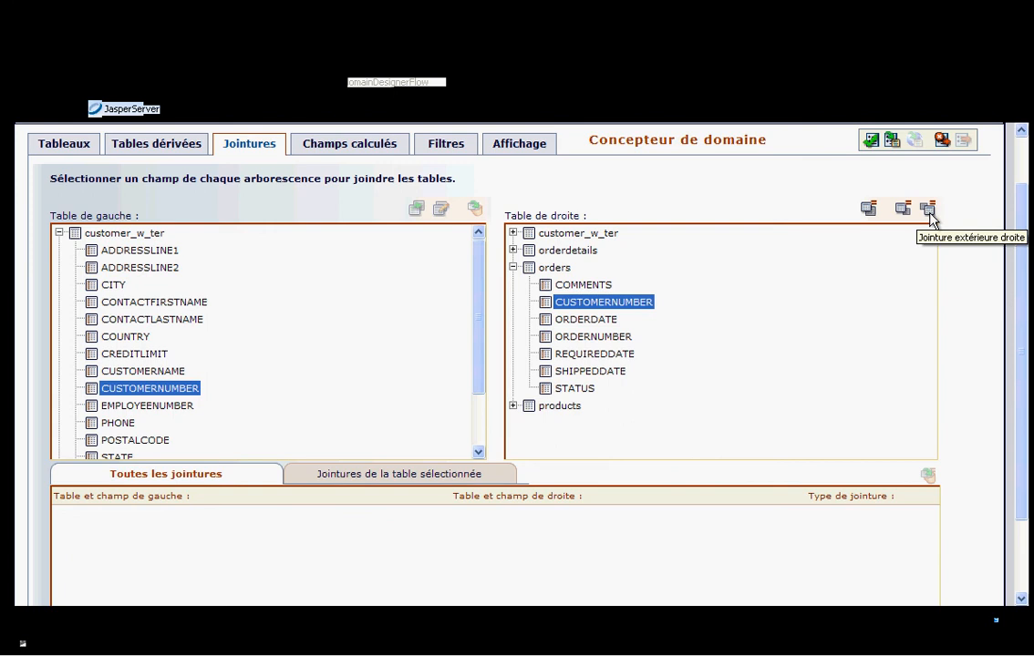
click(868, 210)
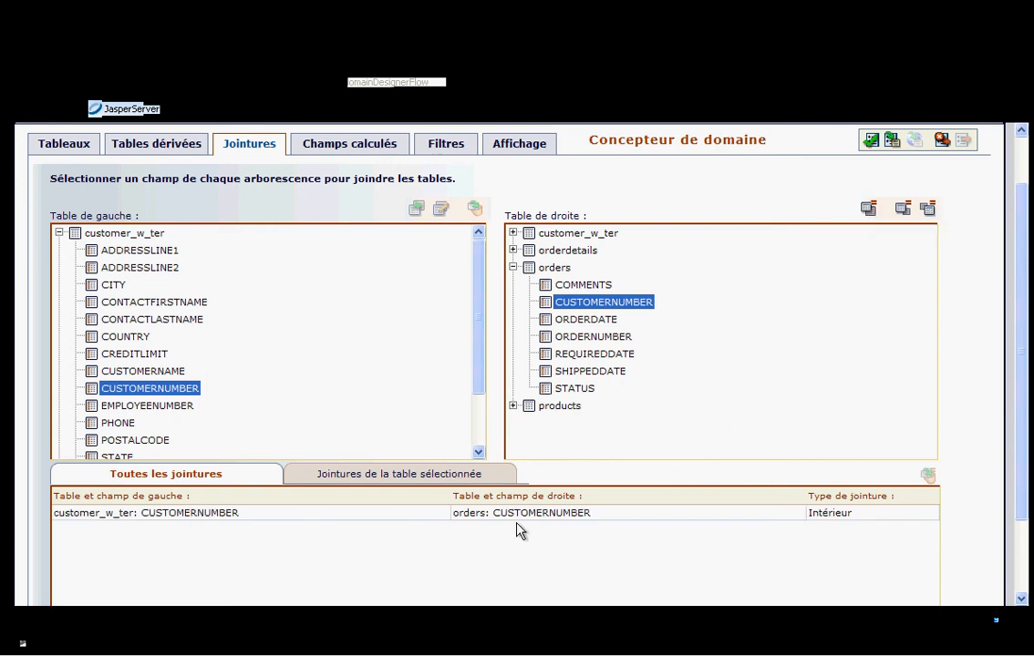
Create an inner join between orderdetails' ORDERNUMBER field as the left field and orders' ORDERNUMBER field as the right field
click(59, 235)
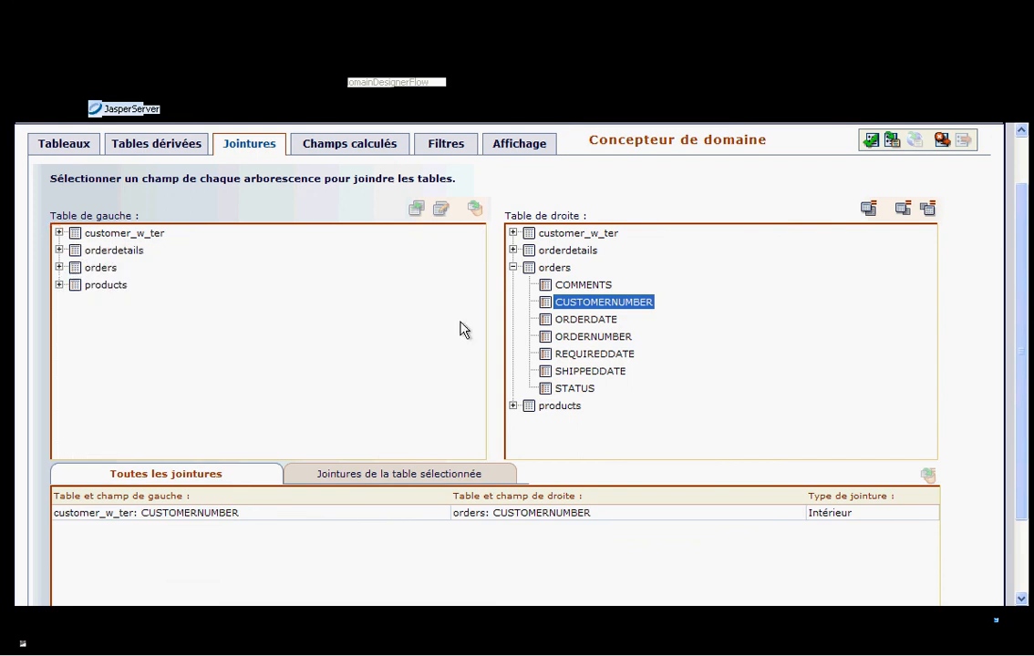
click(59, 250)
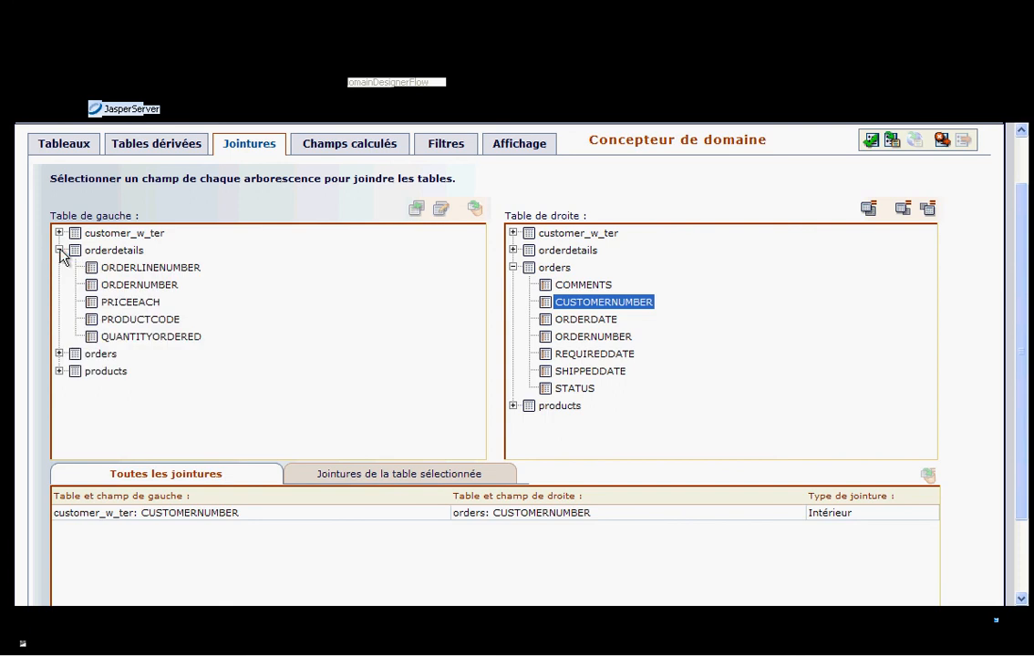
click(574, 337)
click(150, 285)
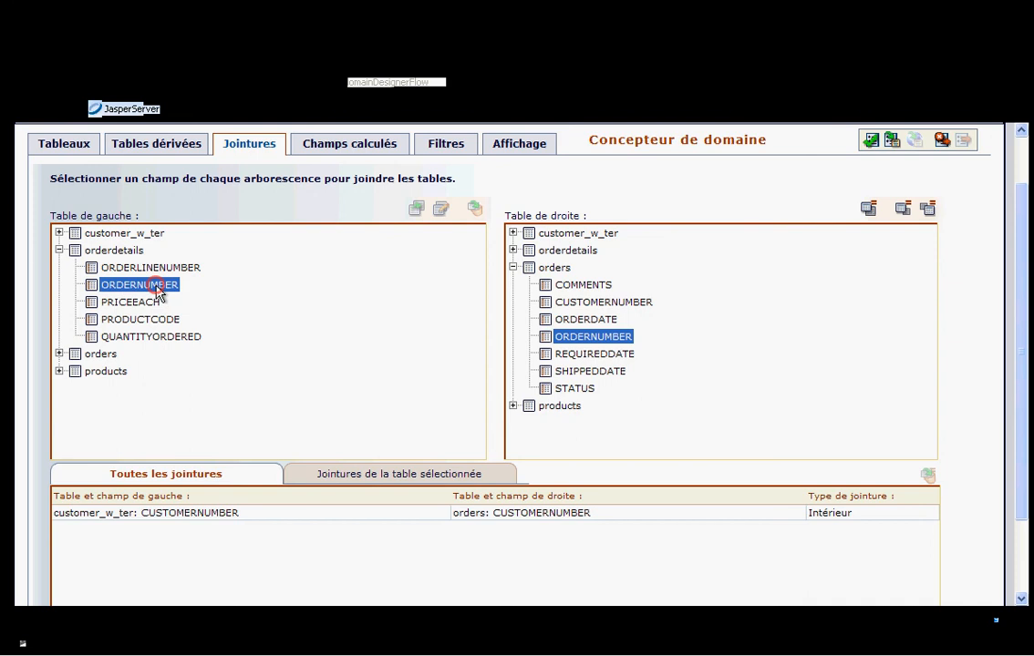
click(868, 209)
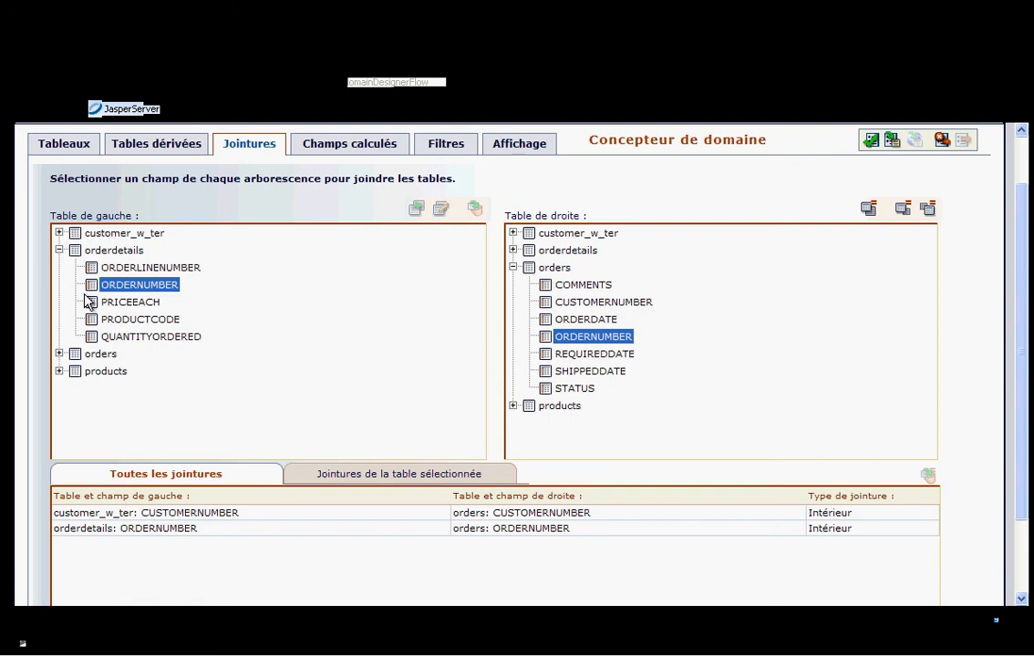
Create an inner join from orderdetails' PRODUCTCODE field to products' PRODUCTCODE field and collapse the orderdetails table
click(513, 267)
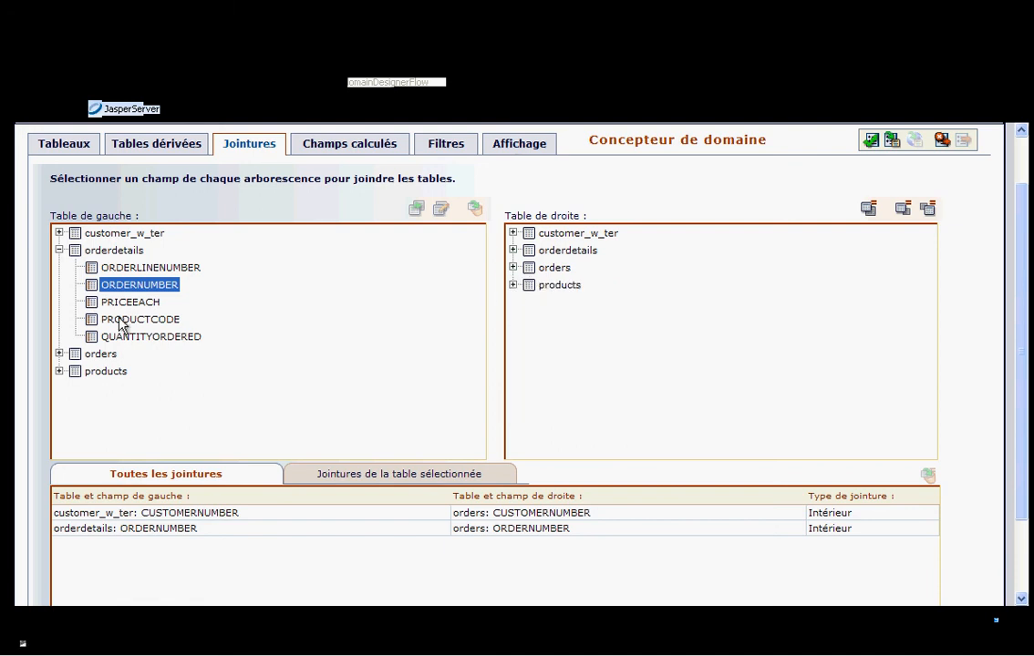
click(513, 285)
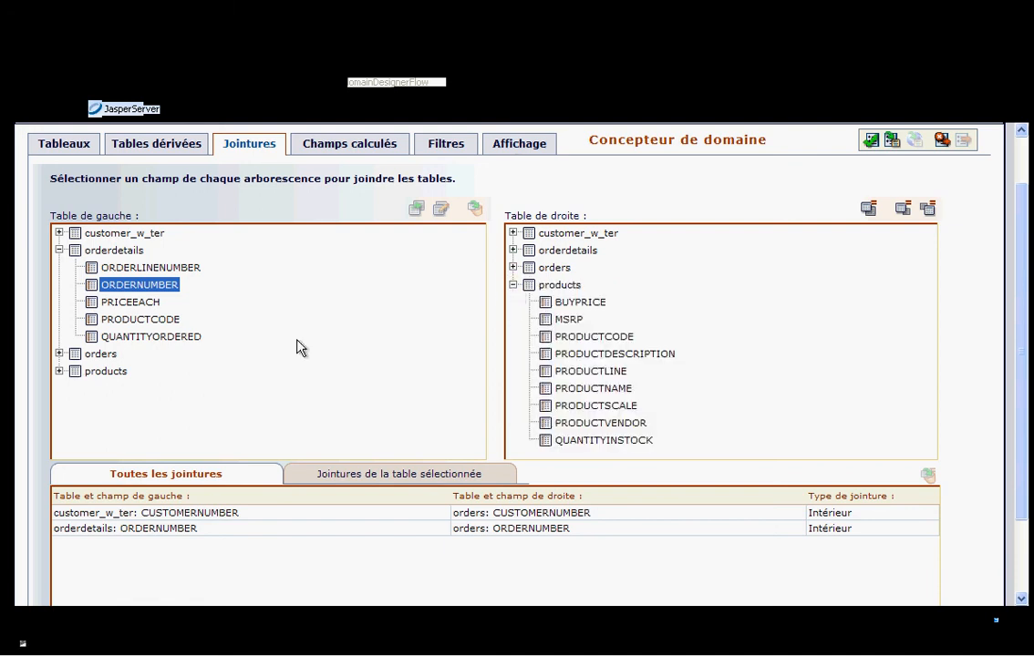
click(137, 319)
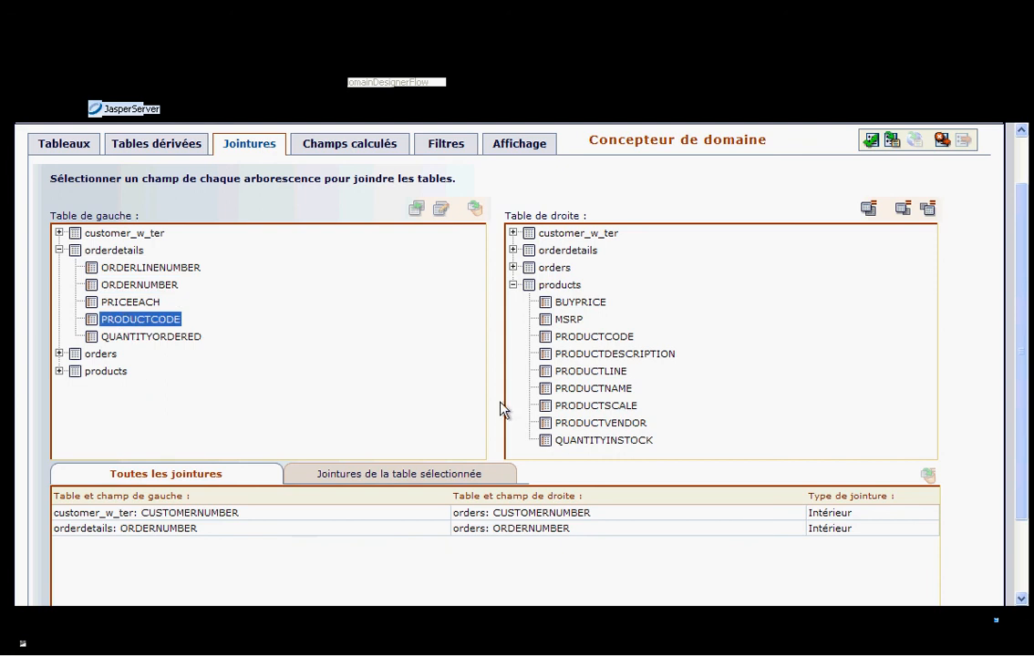
click(606, 337)
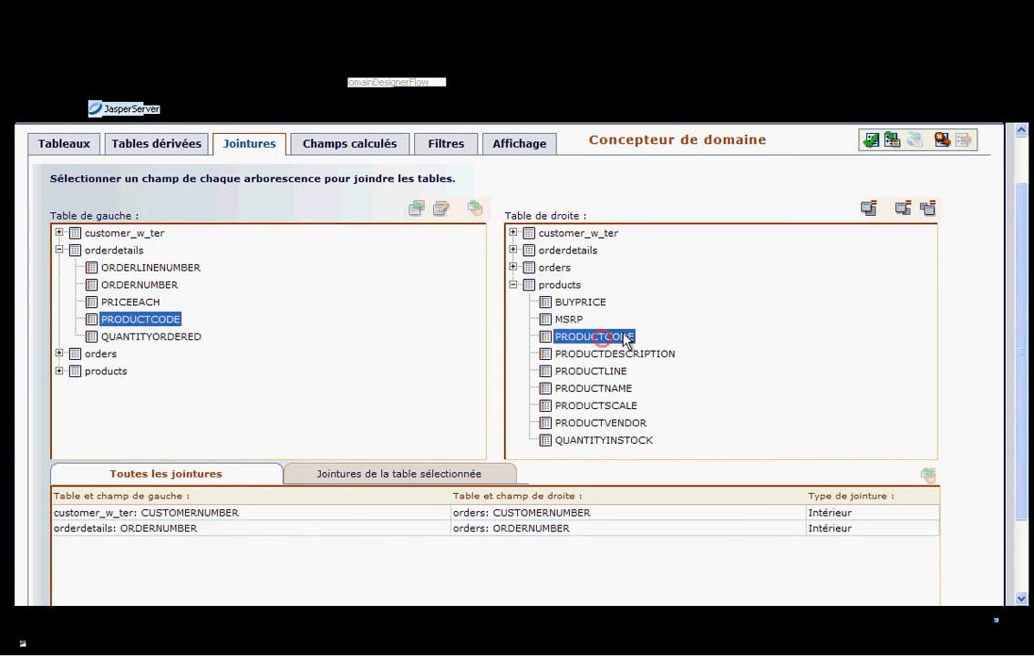
click(868, 209)
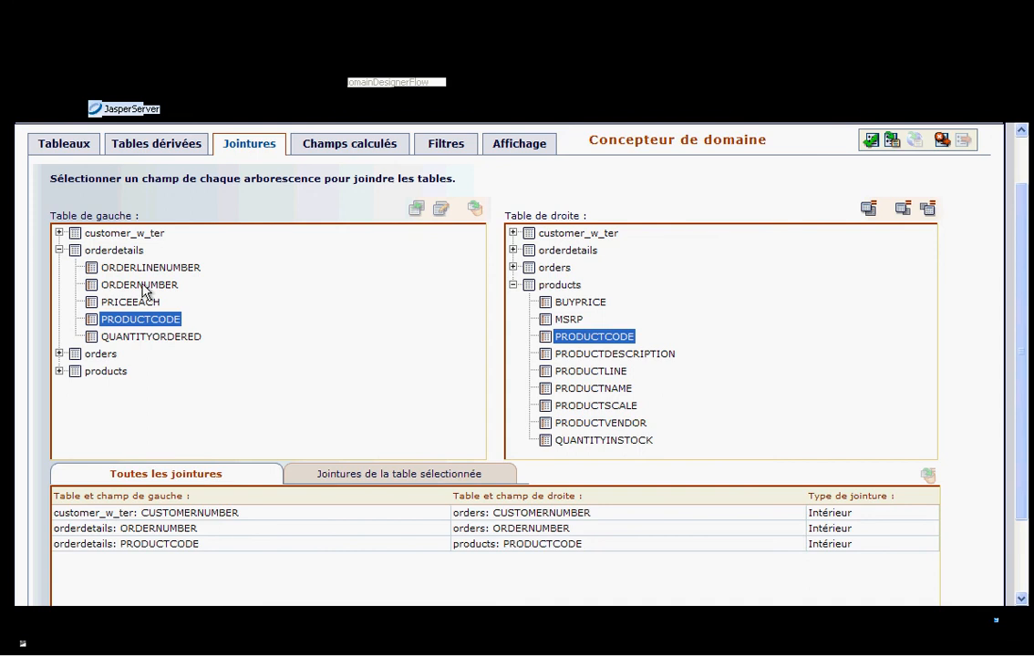
click(59, 250)
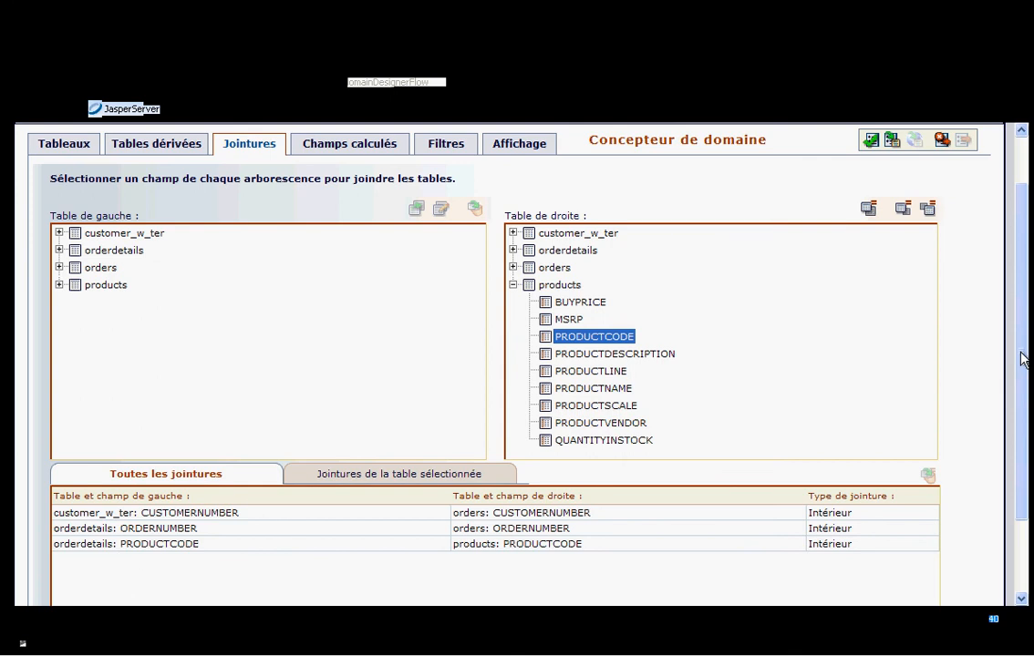
Advance to the calculated fields (Champs calculés) page and expand JoinTree_1 down to the orderdetails fields
drag(1020, 351, 1020, 447)
click(847, 560)
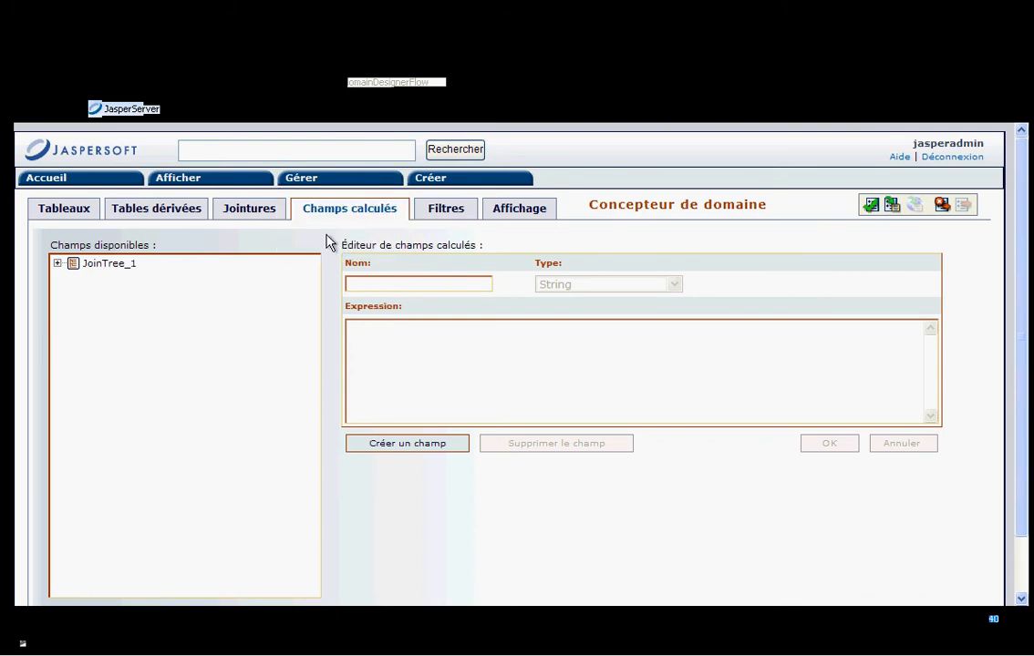
click(57, 263)
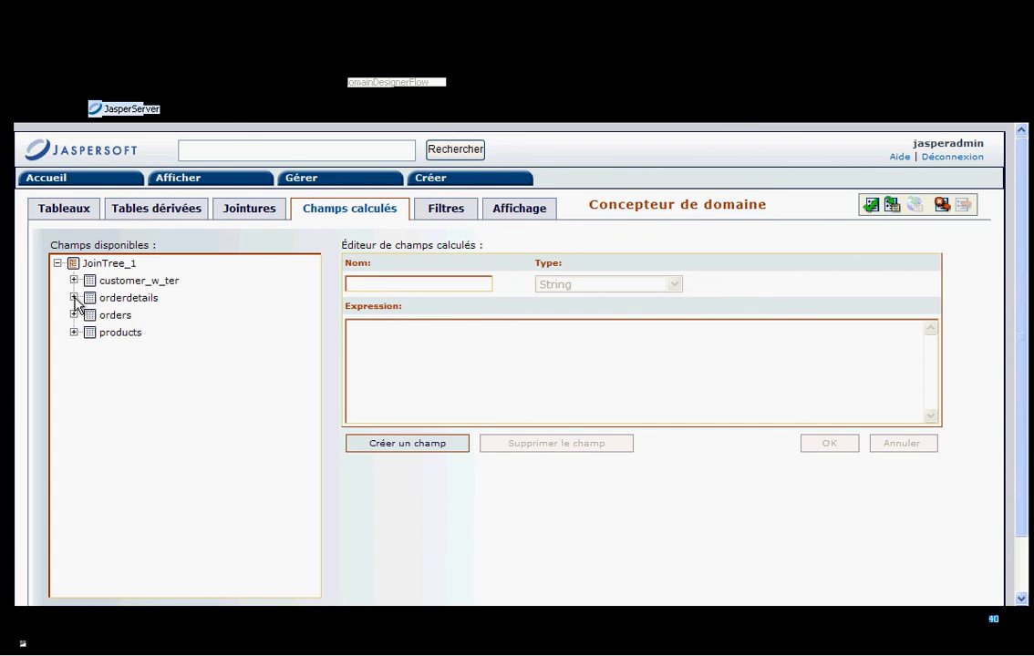
click(74, 298)
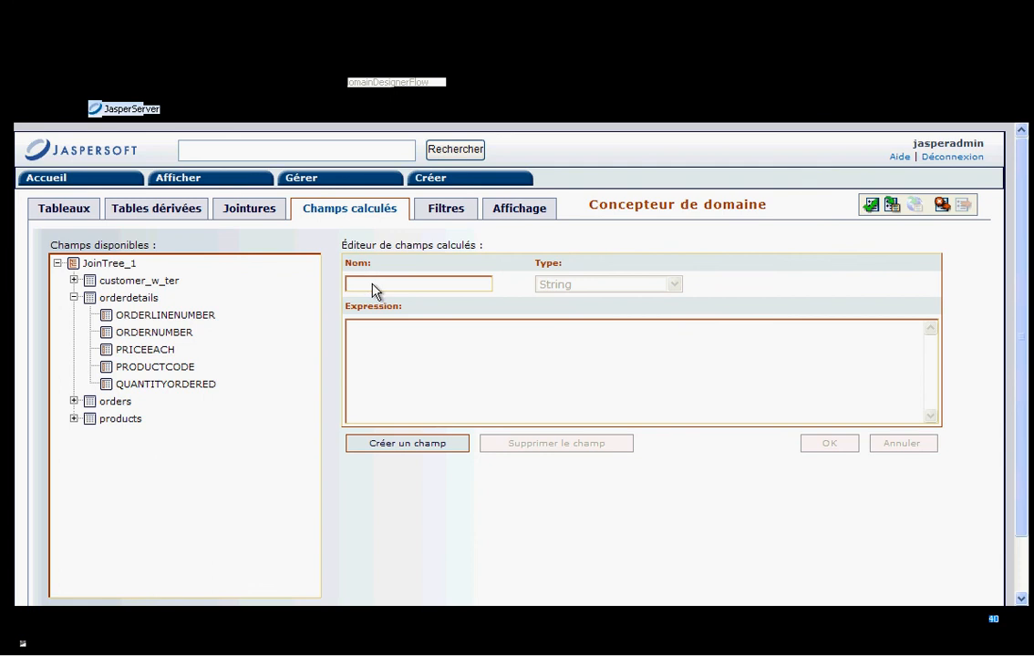
Create a calculated field named Montant of type Double with the expression orderdetails.PRICEEACH*orderdetails.QUANTITYORDERED
click(417, 447)
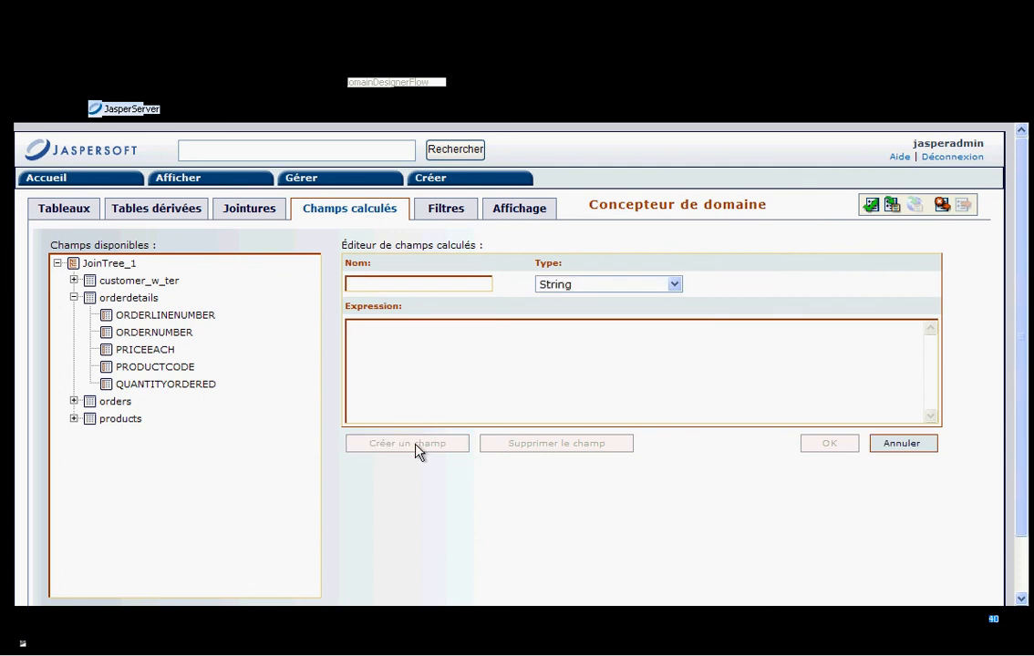
text(Montant)
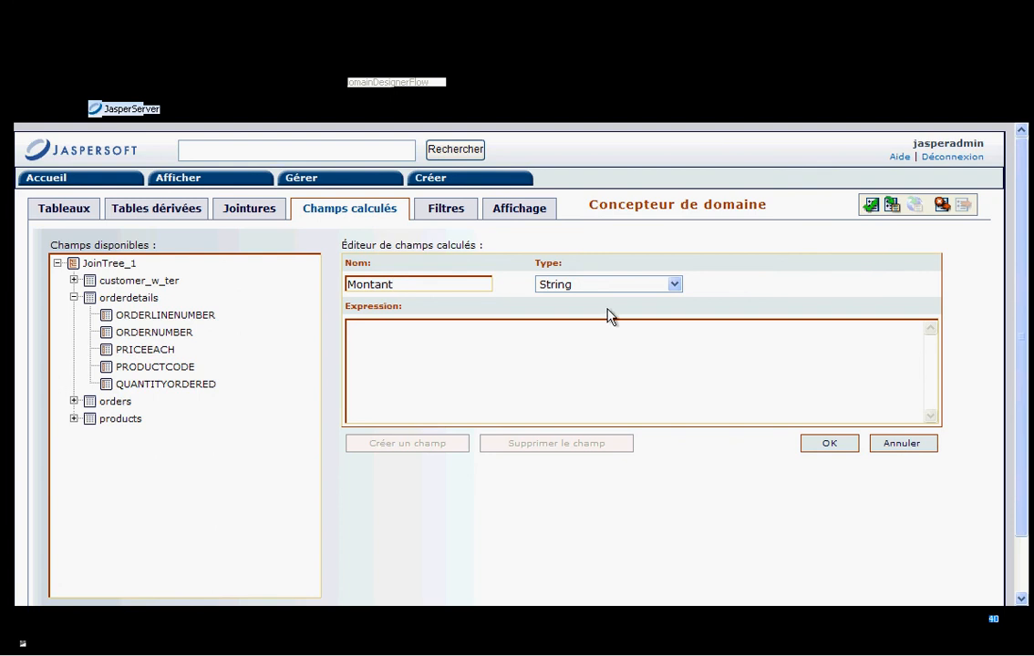
click(675, 285)
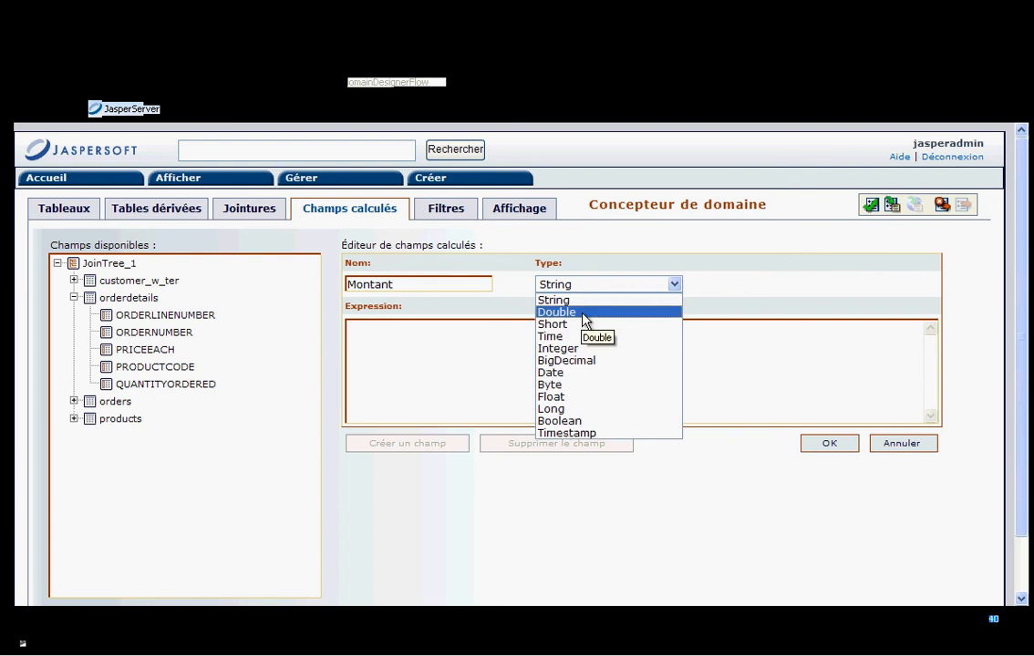
click(582, 314)
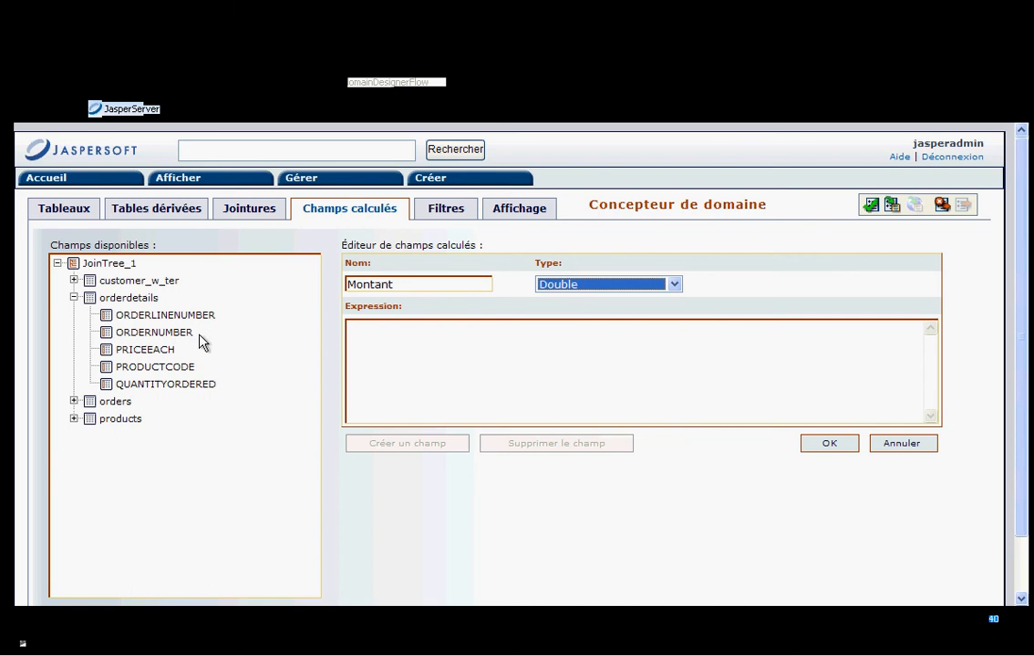
double_click(144, 351)
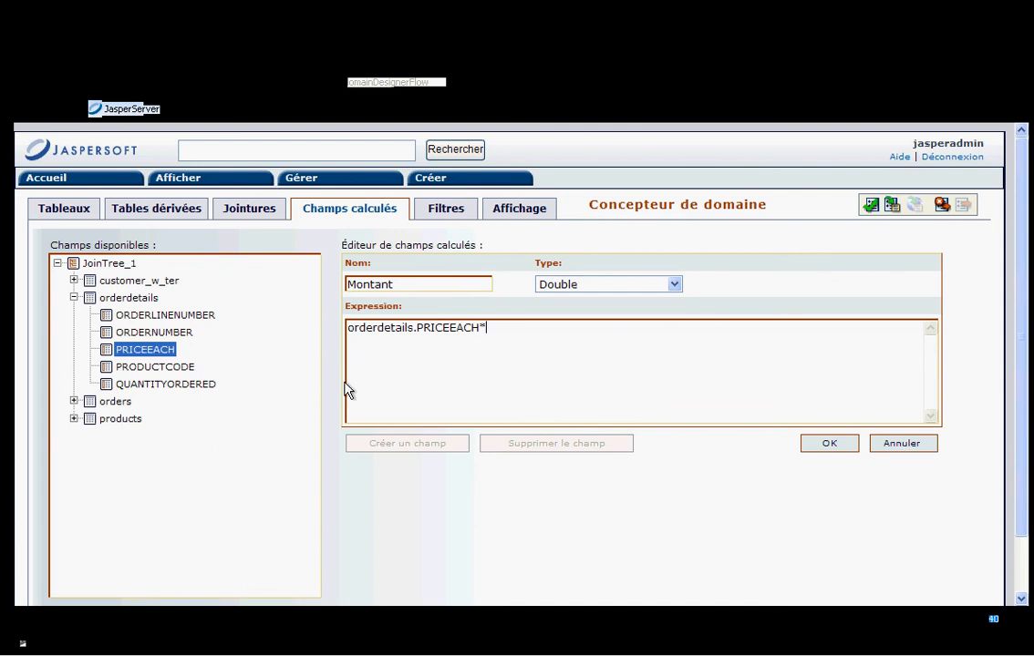
double_click(193, 390)
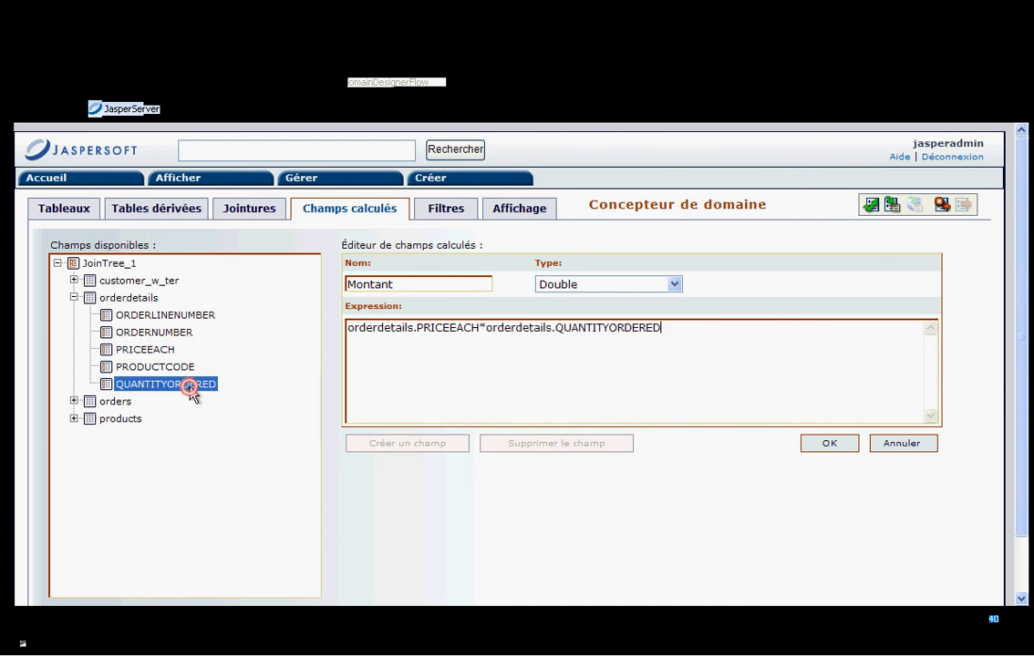
click(824, 444)
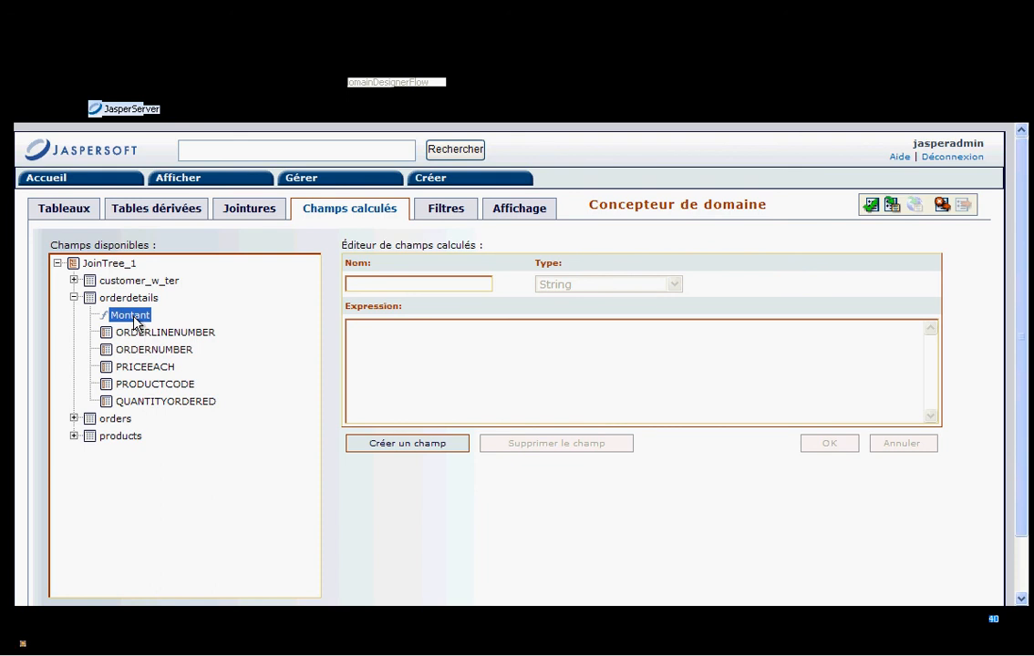
Add a filter condition (Filtres) on customer_w_ter's TERRITORY field that is equal to (Est égal à) EMEA
click(446, 211)
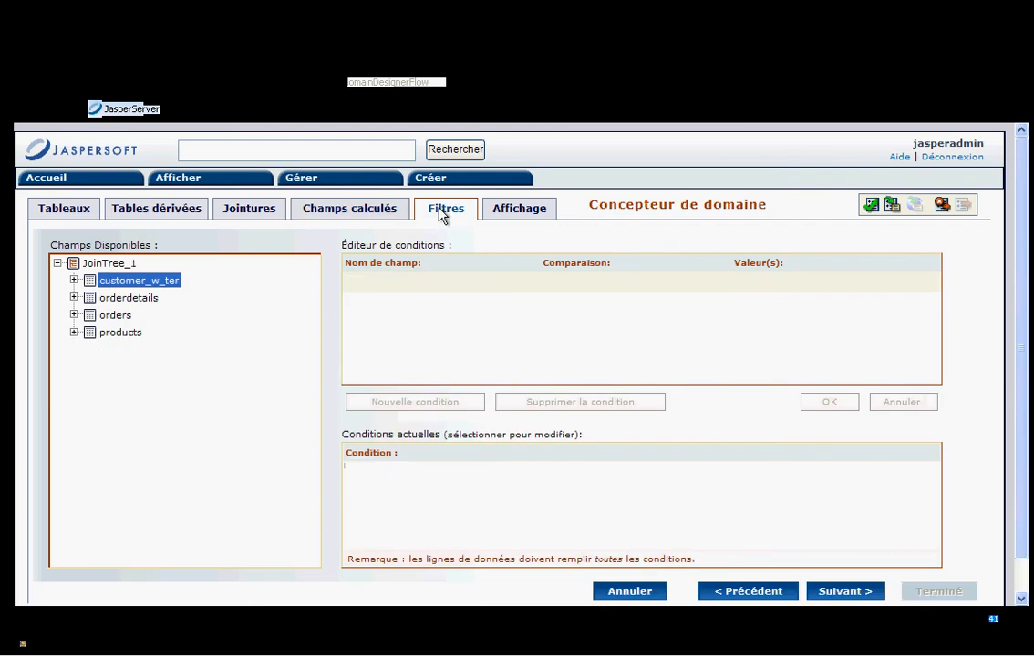
click(73, 281)
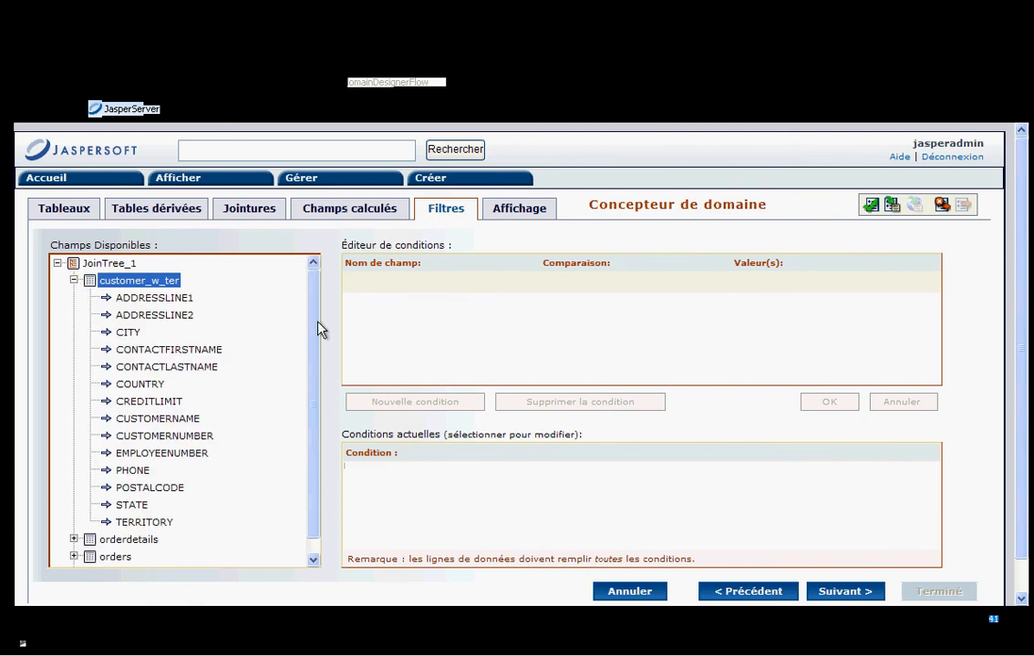
click(145, 524)
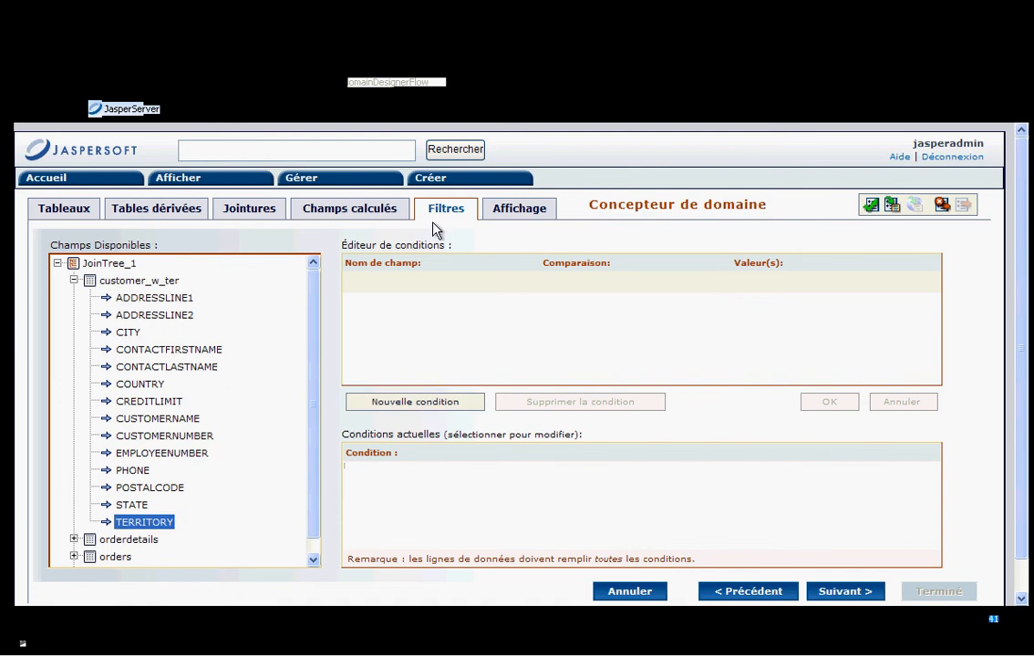
click(412, 405)
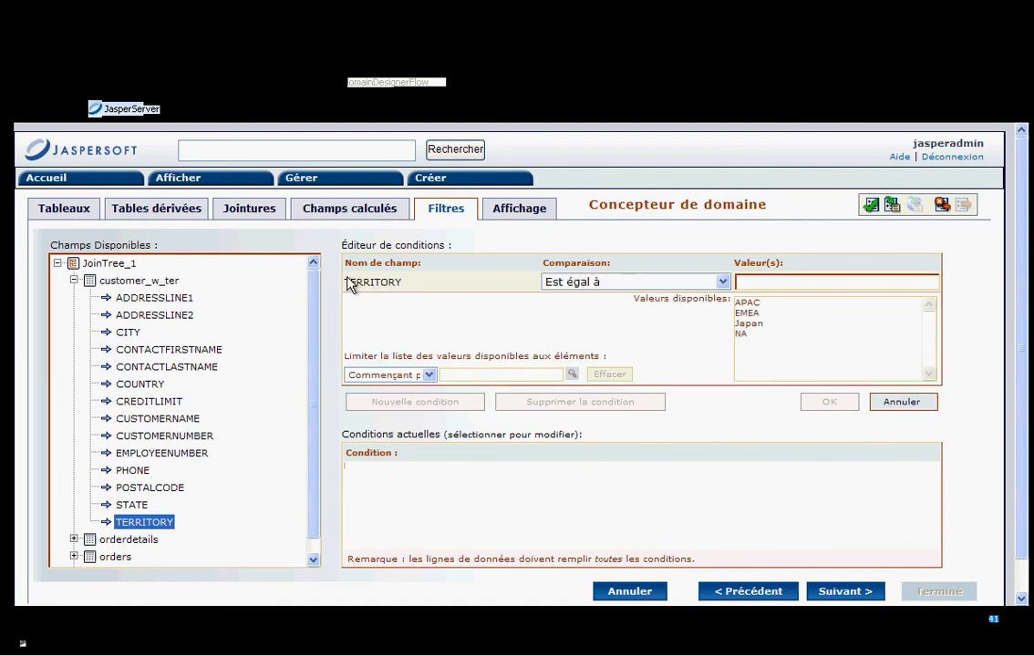
drag(348, 283, 420, 281)
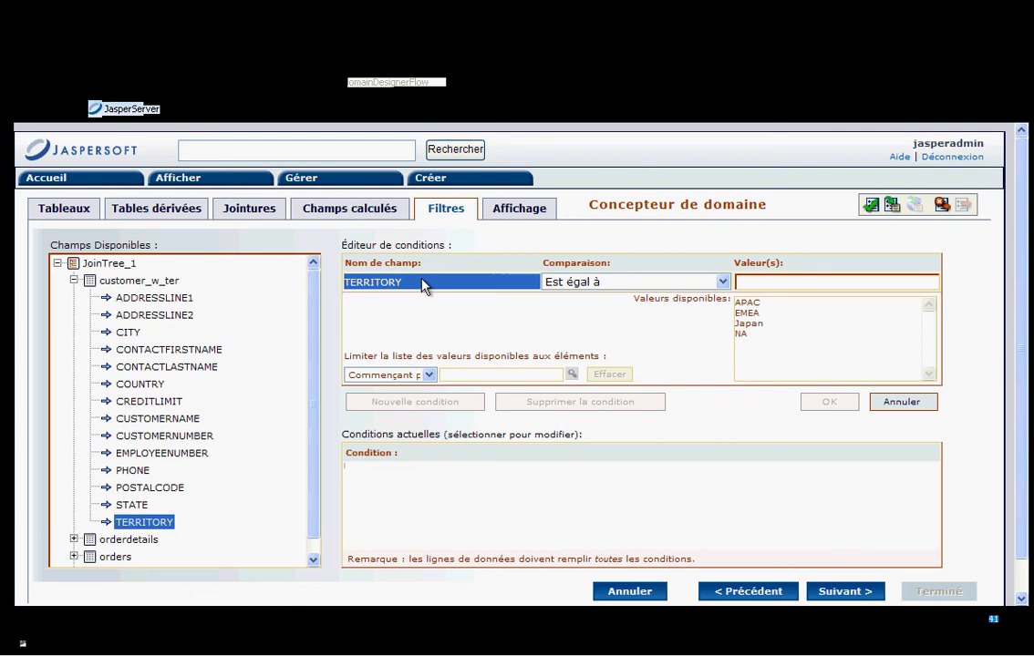
click(720, 283)
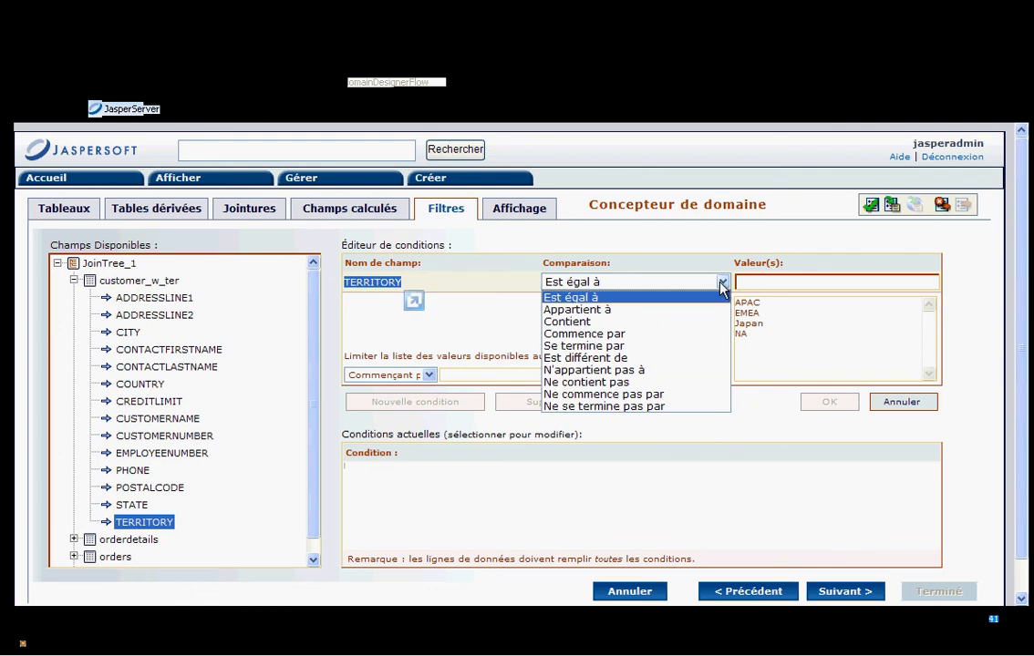
click(751, 321)
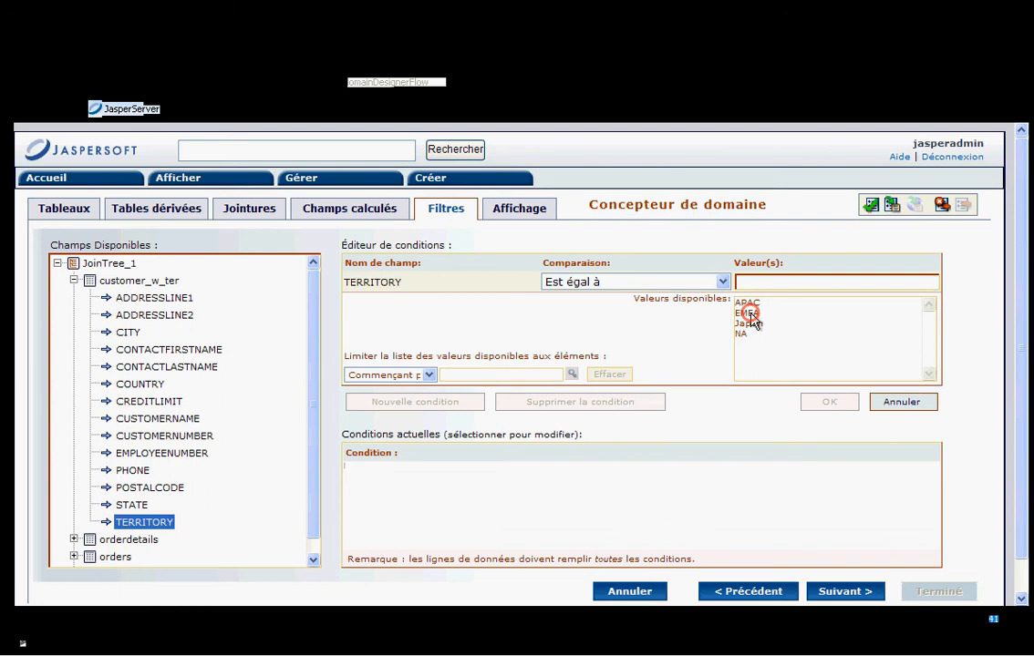
click(748, 313)
click(829, 402)
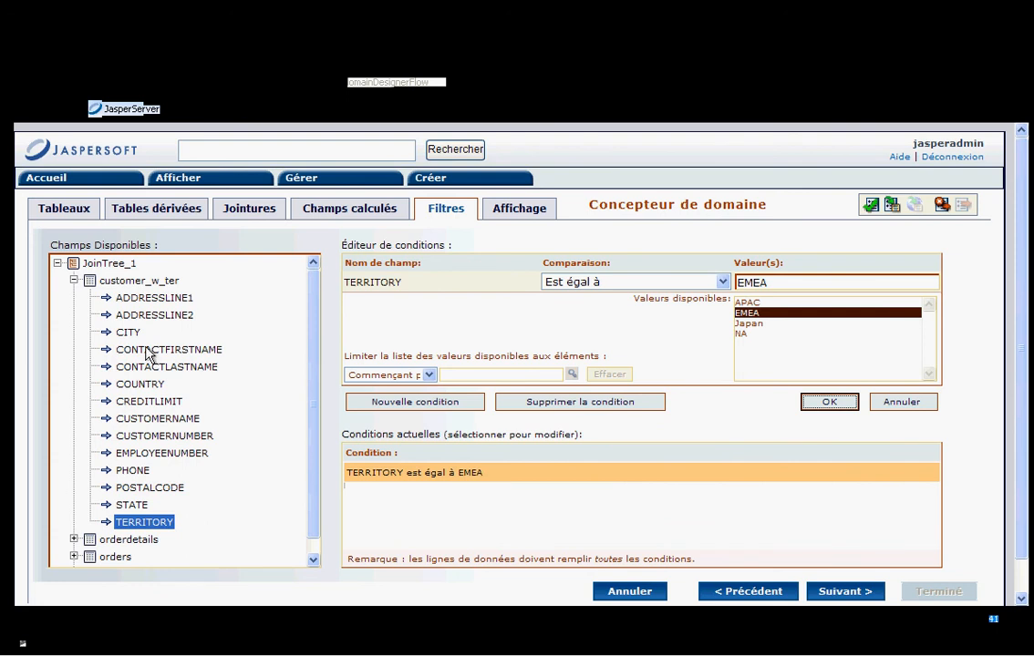
Start a filter condition on orders' SHIPPEDDATE field with the comparison Est postérieur à and look at its date picker
click(74, 281)
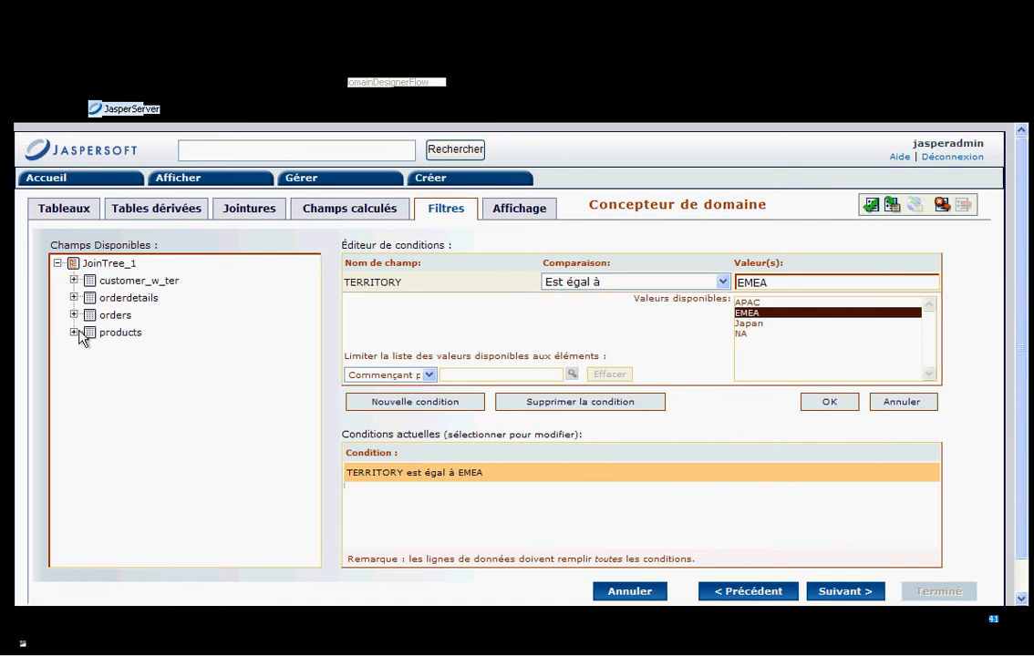
click(74, 316)
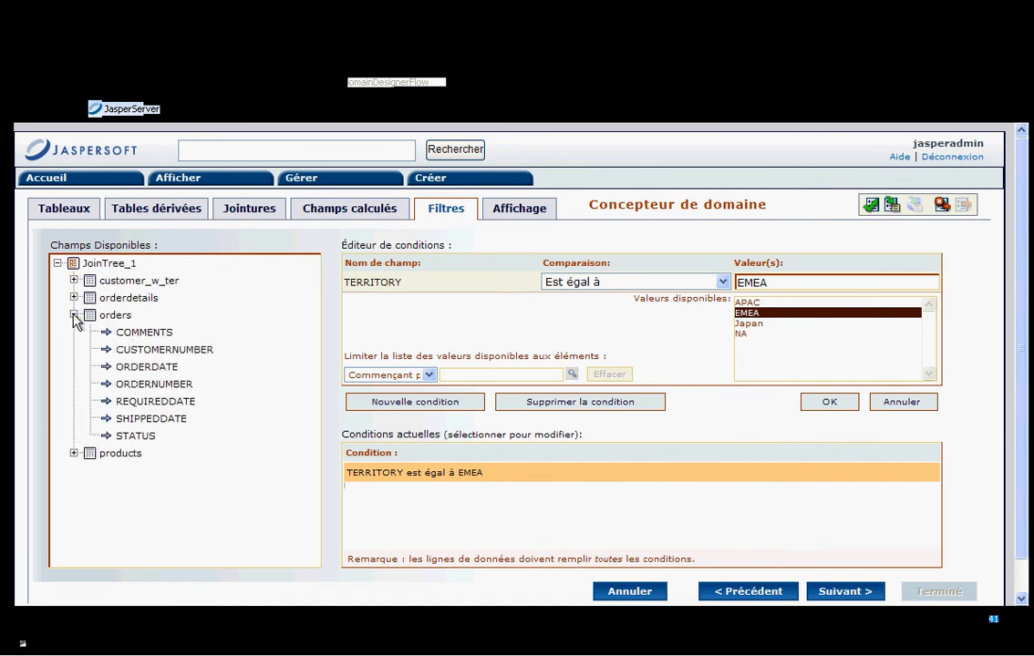
click(159, 421)
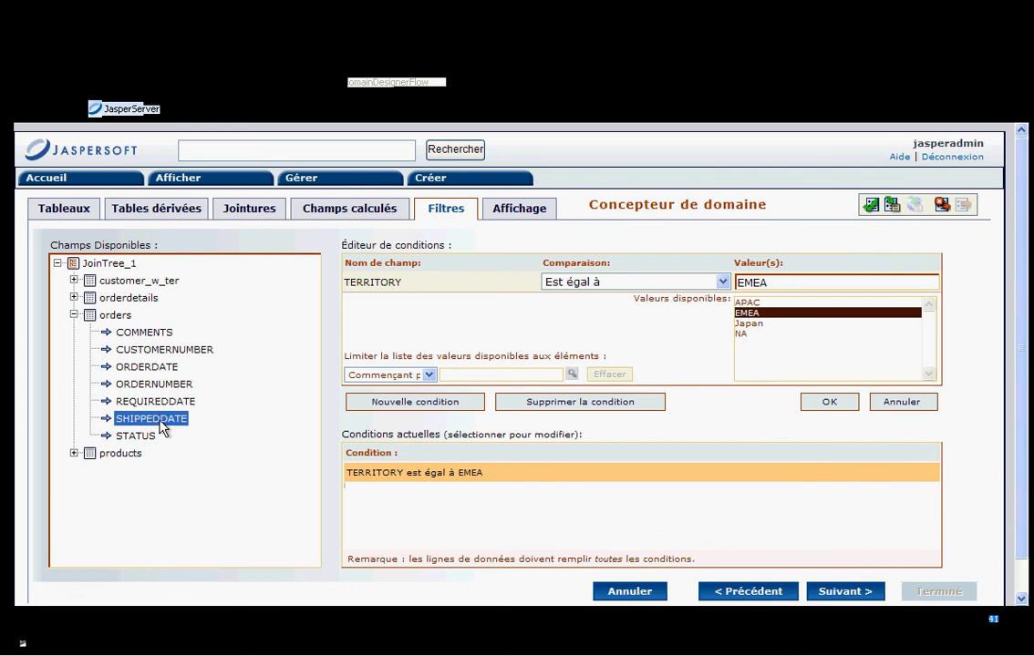
click(374, 405)
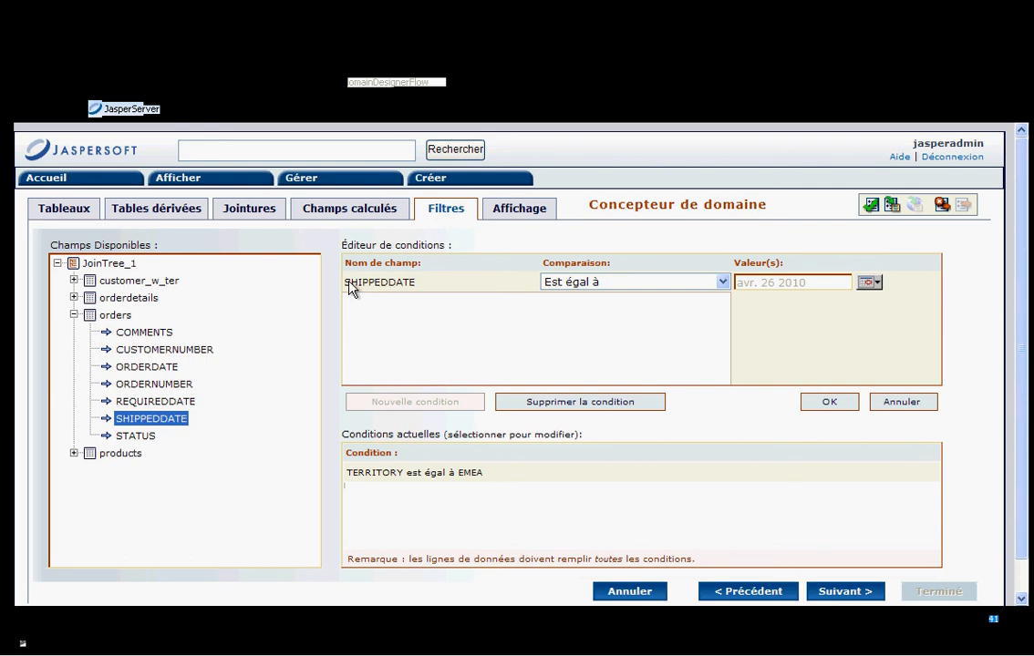
click(722, 283)
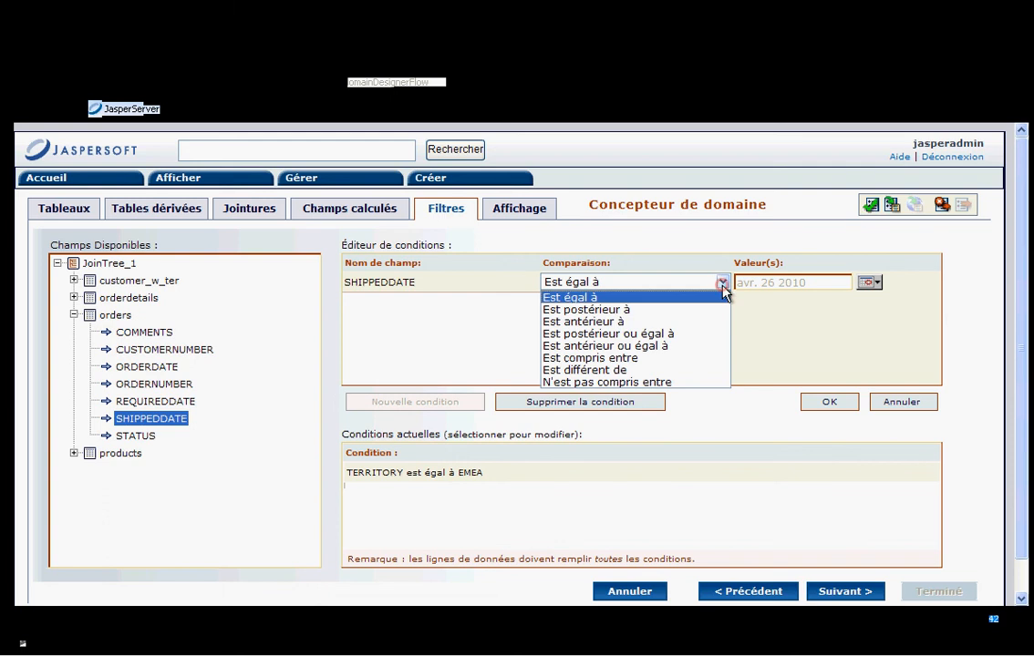
click(616, 310)
click(869, 283)
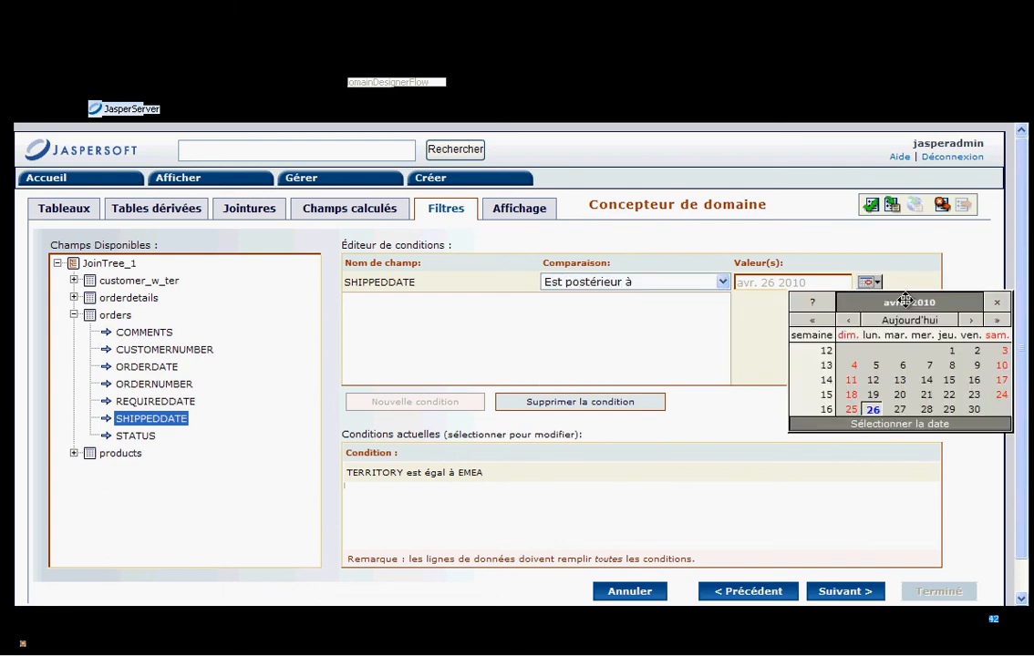
click(997, 304)
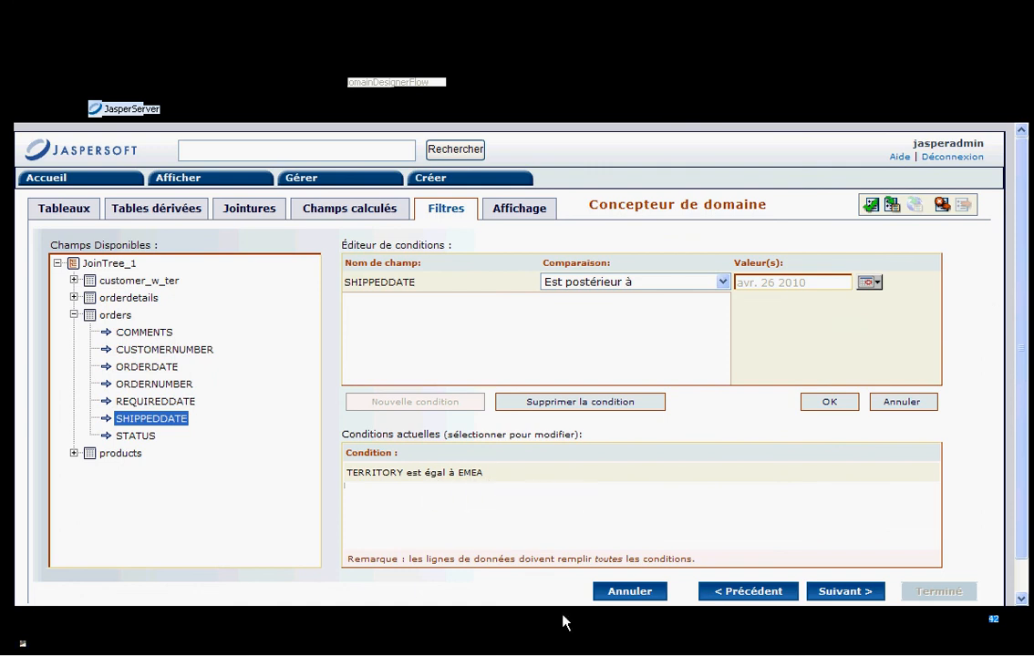
Advance to the display (Affichage) page and add JoinTree_1's customer_w_ter table to the sets and items (Ensembles et éléments)
click(829, 593)
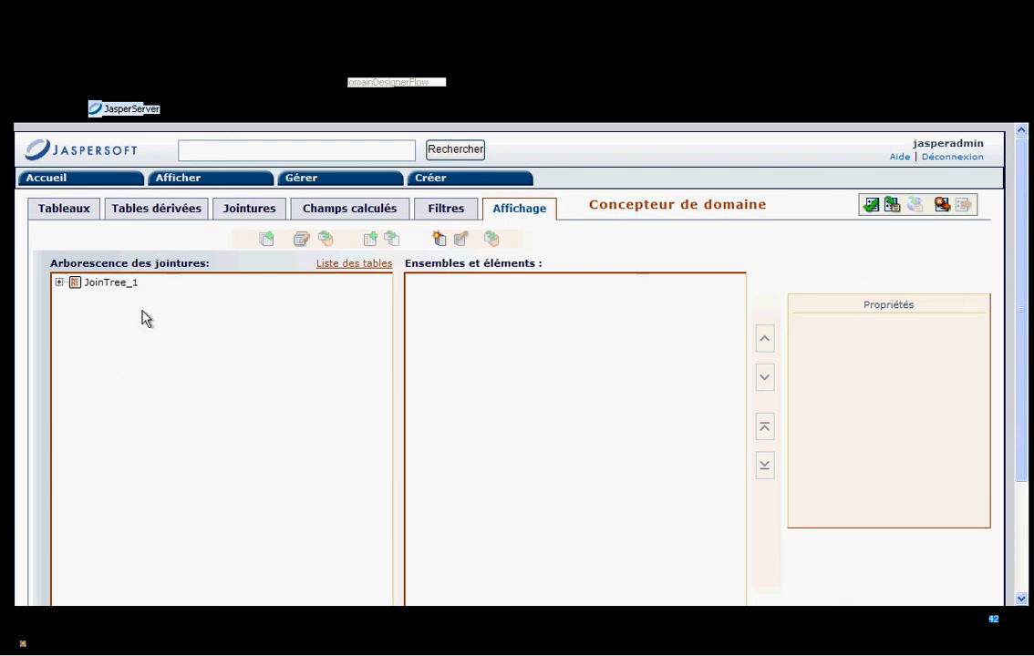
click(59, 282)
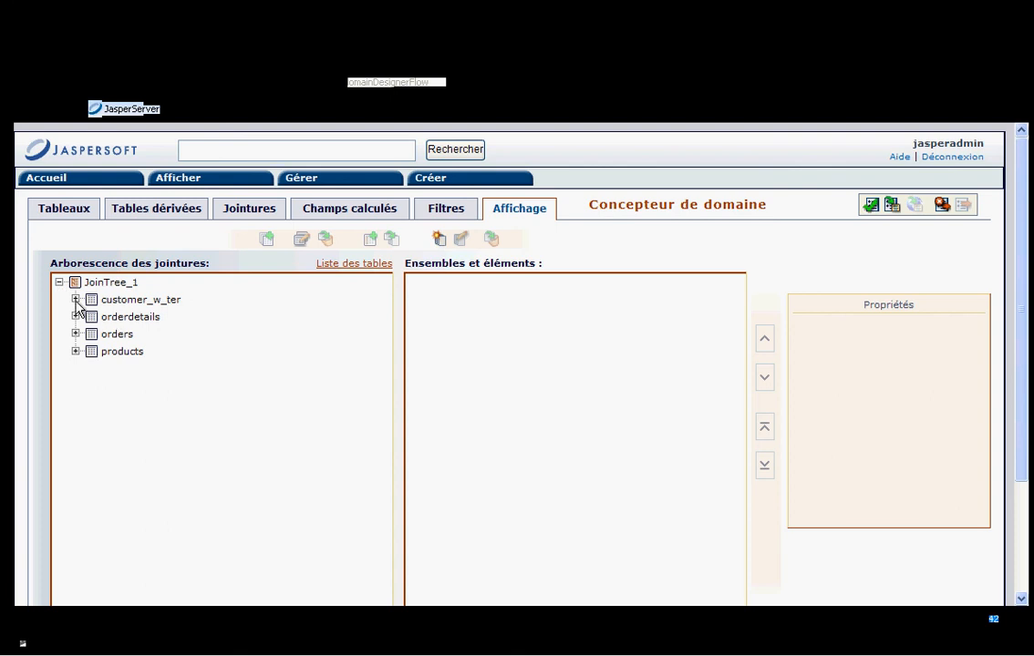
click(76, 301)
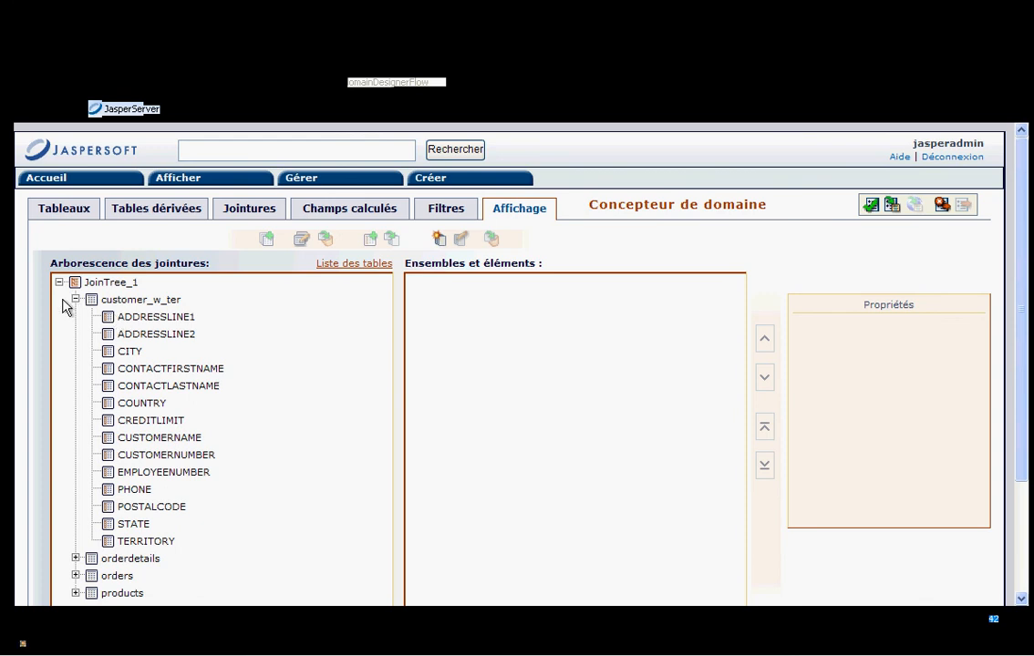
click(138, 301)
drag(138, 301, 458, 308)
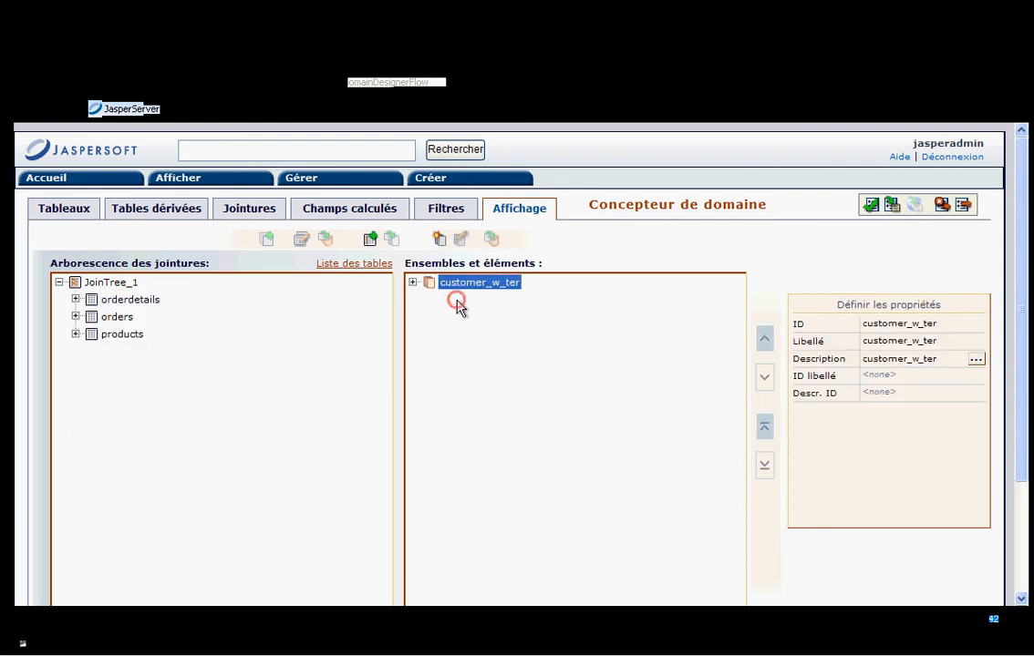
Set the label (Libellé) of the customer_w_ter set to Clients
click(412, 284)
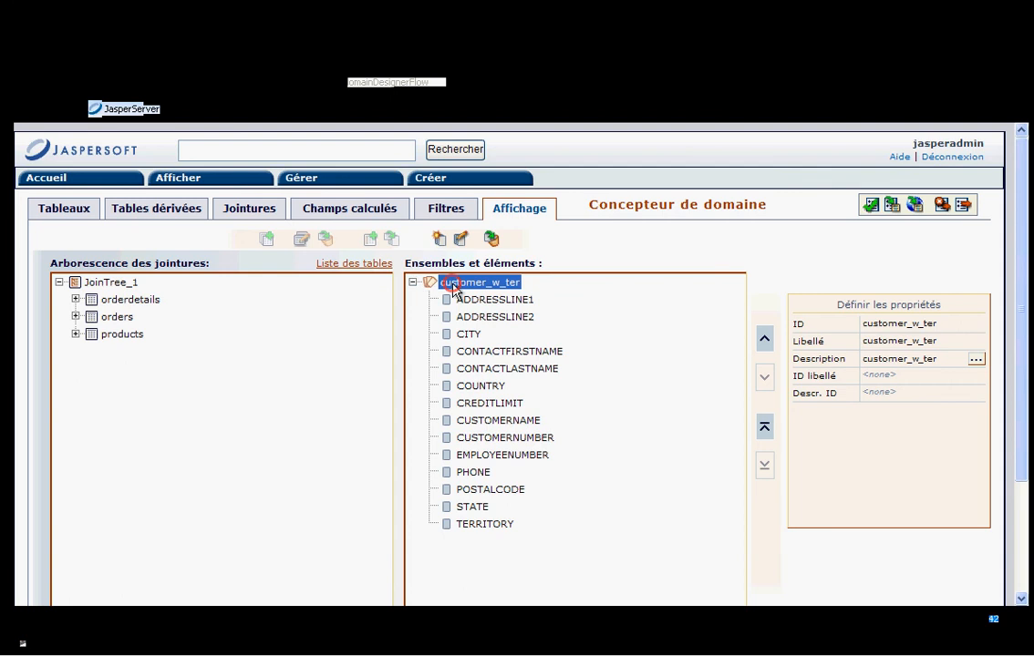
click(413, 284)
click(924, 342)
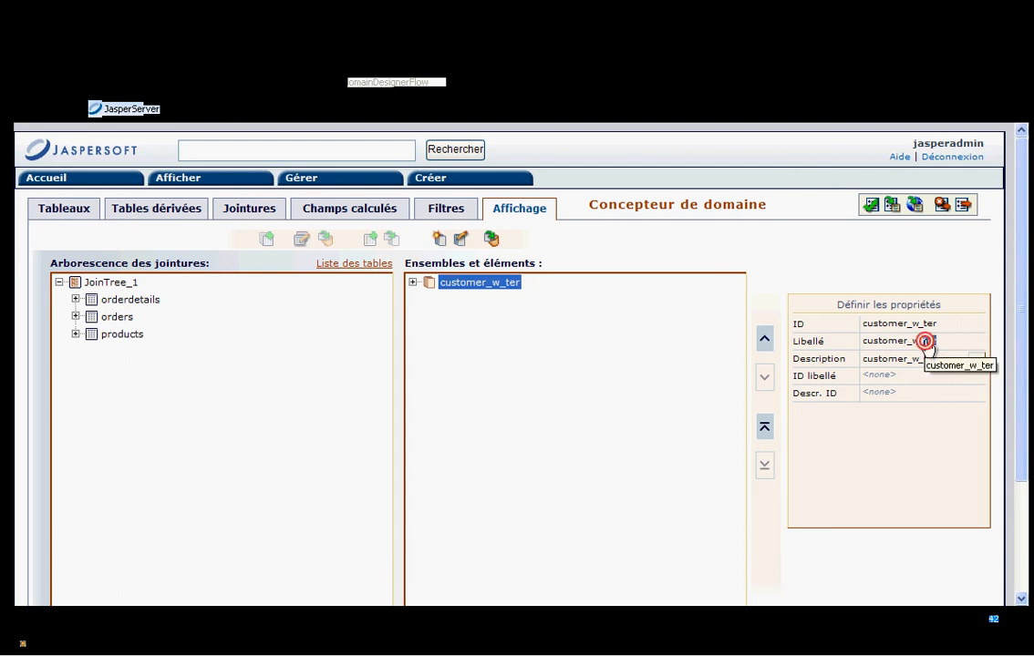
double_click(924, 342)
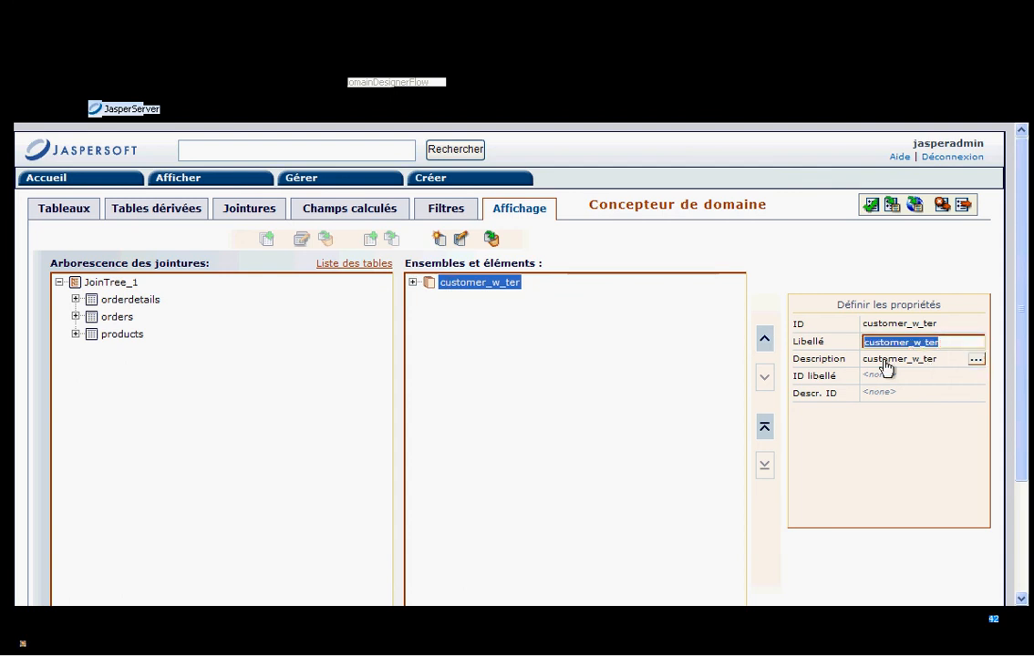
text(Clients)
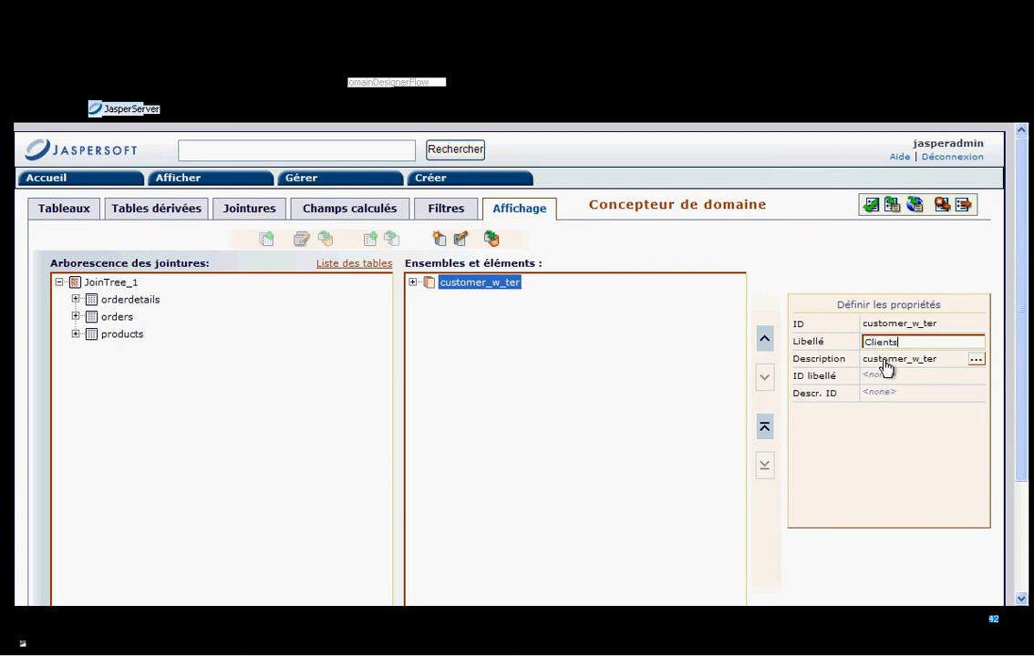
key(Return)
Remove ADDRESSLINE2, CONTACTFIRSTNAME, CONTACTLASTNAME and CREDITLIMIT from the Clients set
click(412, 283)
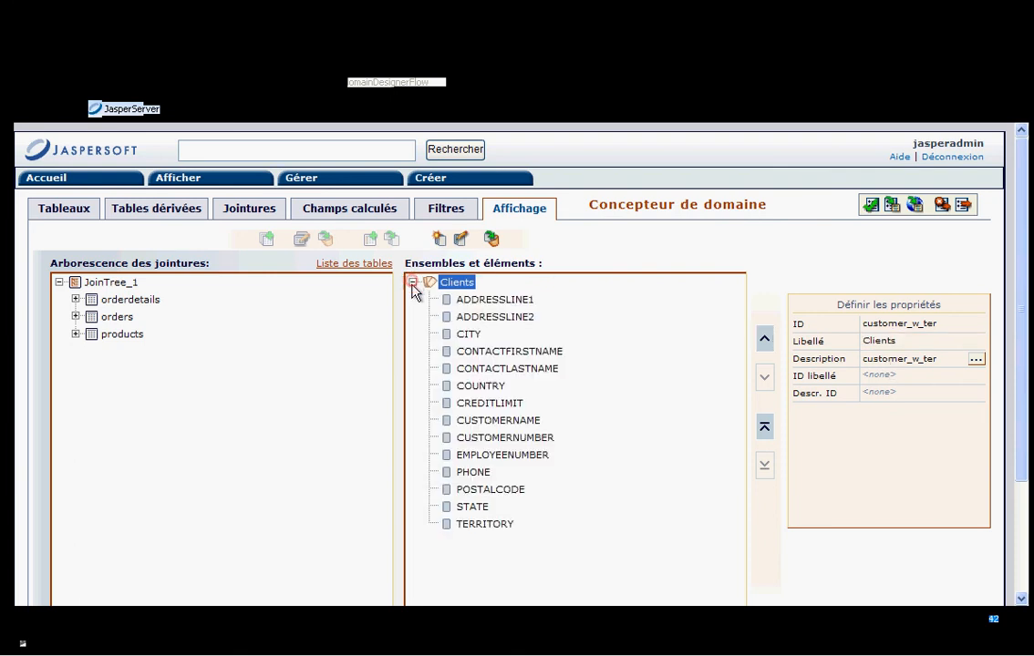
click(486, 303)
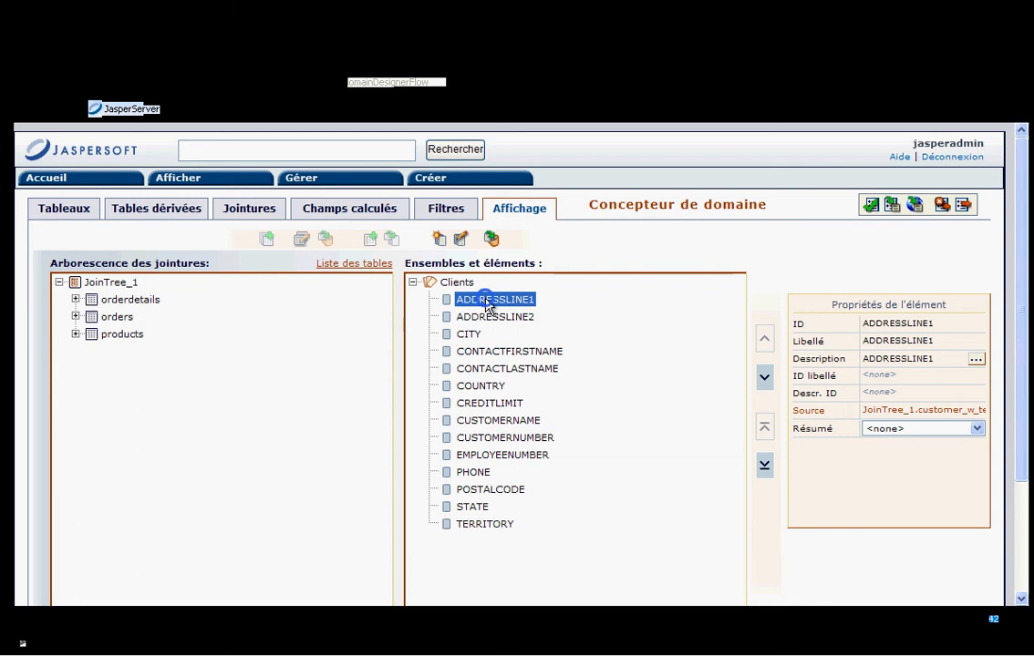
right_click(477, 303)
click(465, 302)
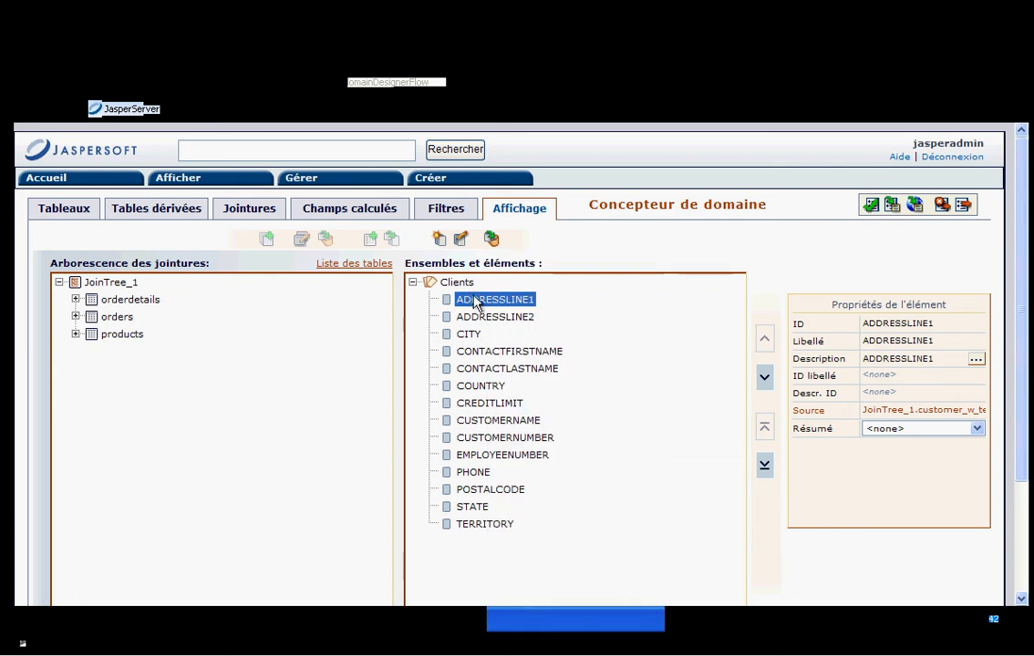
click(484, 318)
drag(484, 318, 291, 347)
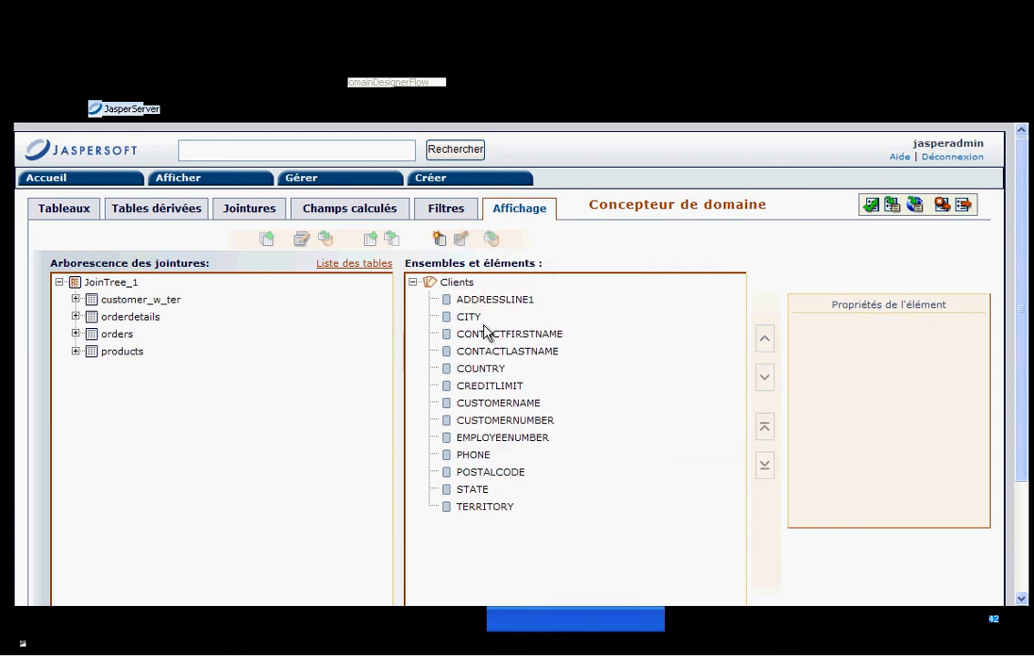
drag(476, 339, 264, 401)
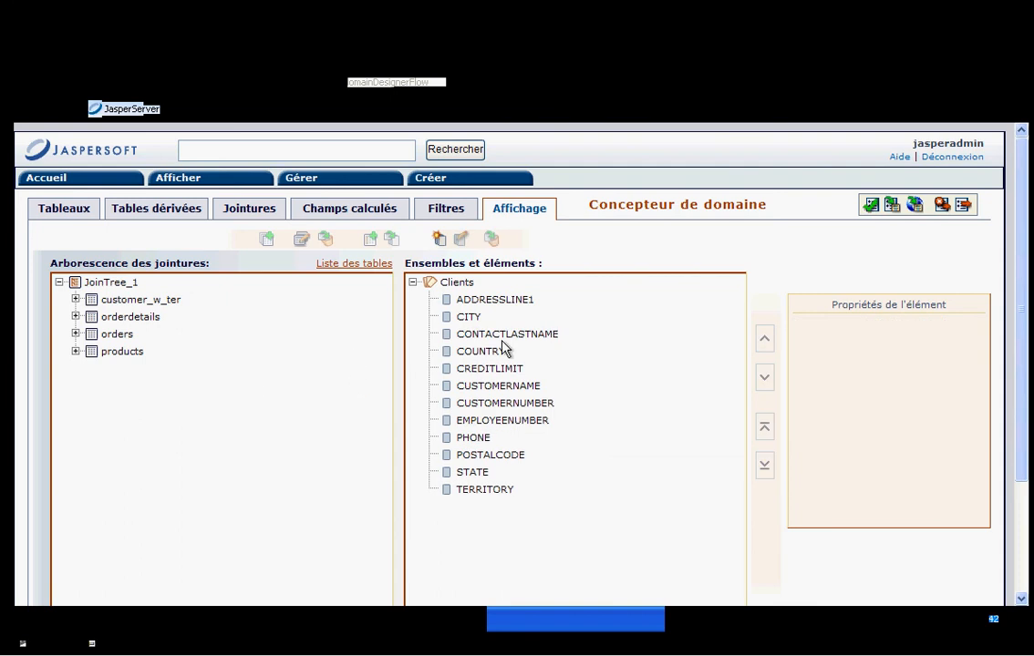
click(493, 333)
drag(345, 357, 286, 355)
drag(460, 351, 283, 387)
Remove EMPLOYEENUMBER, PHONE, POSTALCODE, STATE and TERRITORY together from the Clients set
click(513, 352)
click(515, 368)
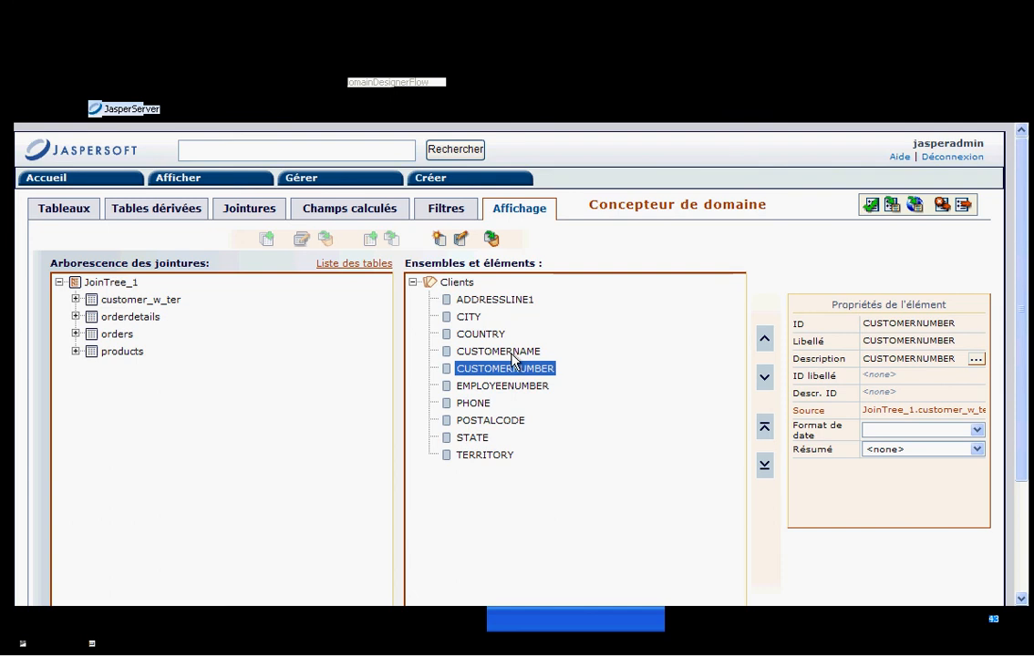
click(506, 386)
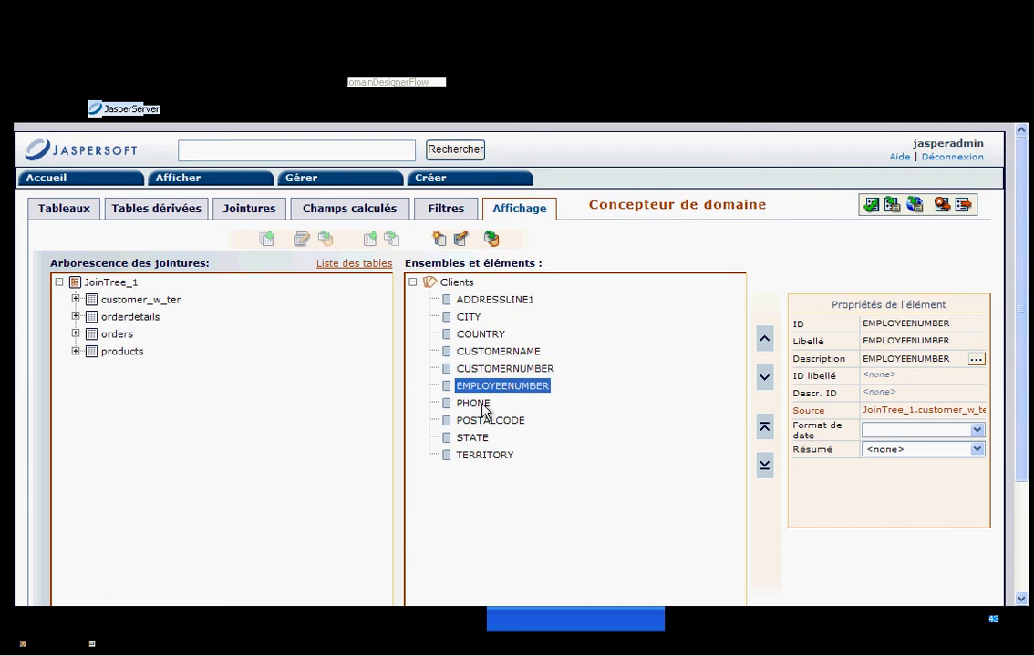
ctrl+click(483, 410)
ctrl+click(480, 420)
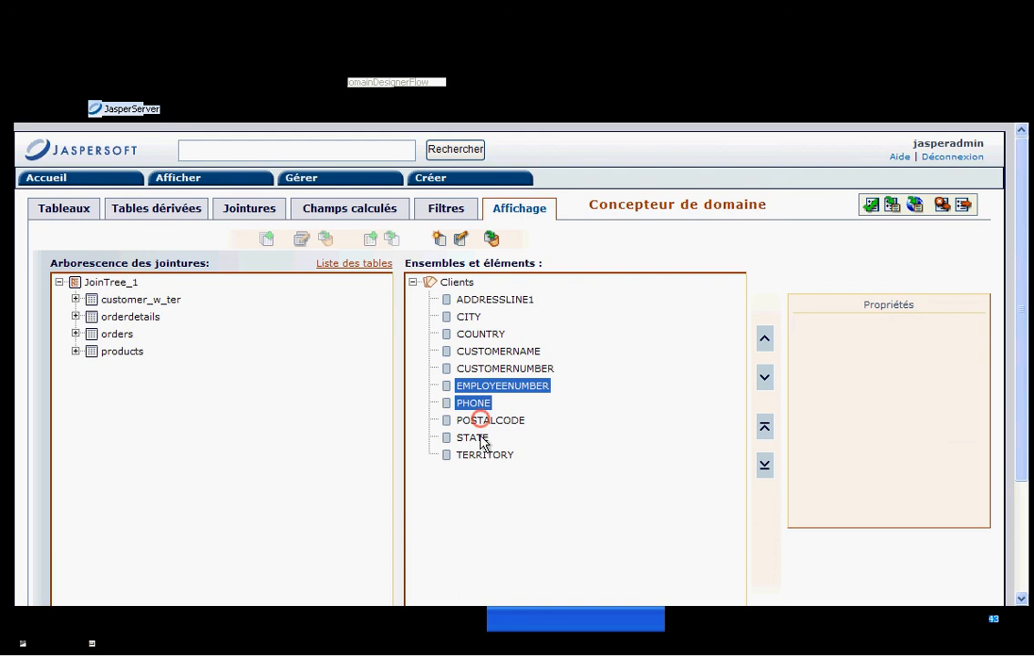
ctrl+click(480, 438)
ctrl+click(480, 455)
drag(475, 387, 310, 392)
Set the label of the ADDRESSLINE1 item to Adresse and the label of CITY to Ville
click(509, 308)
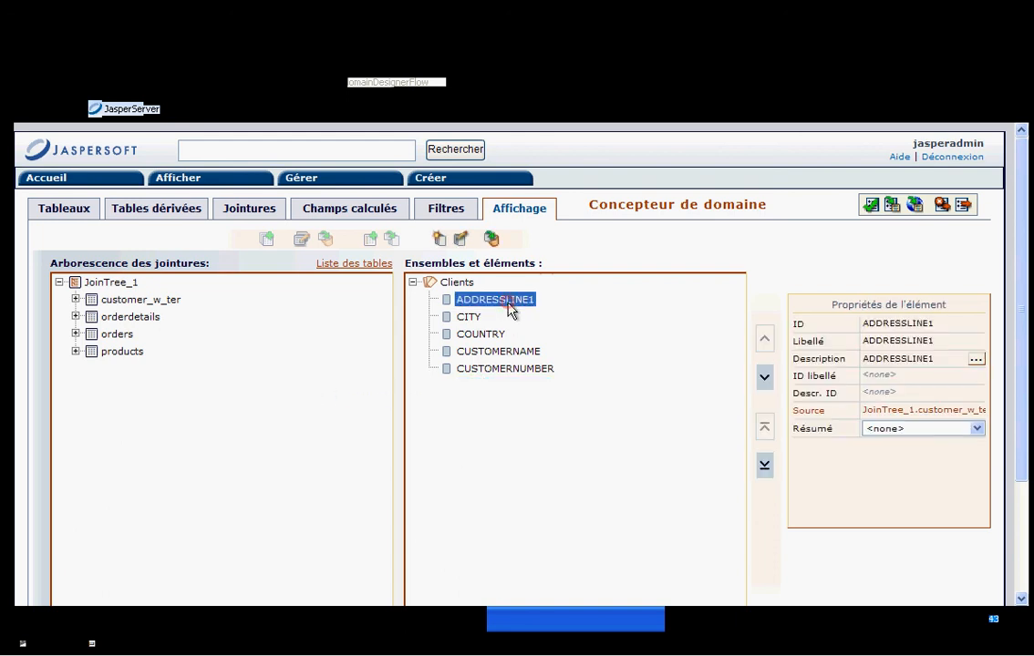
click(945, 342)
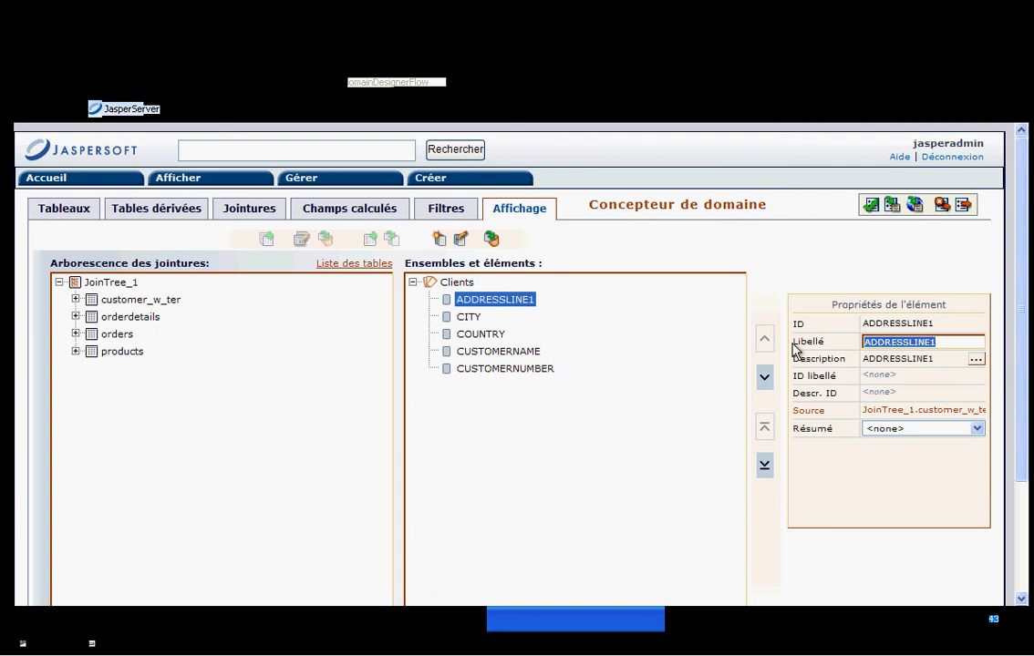
text(Adresse)
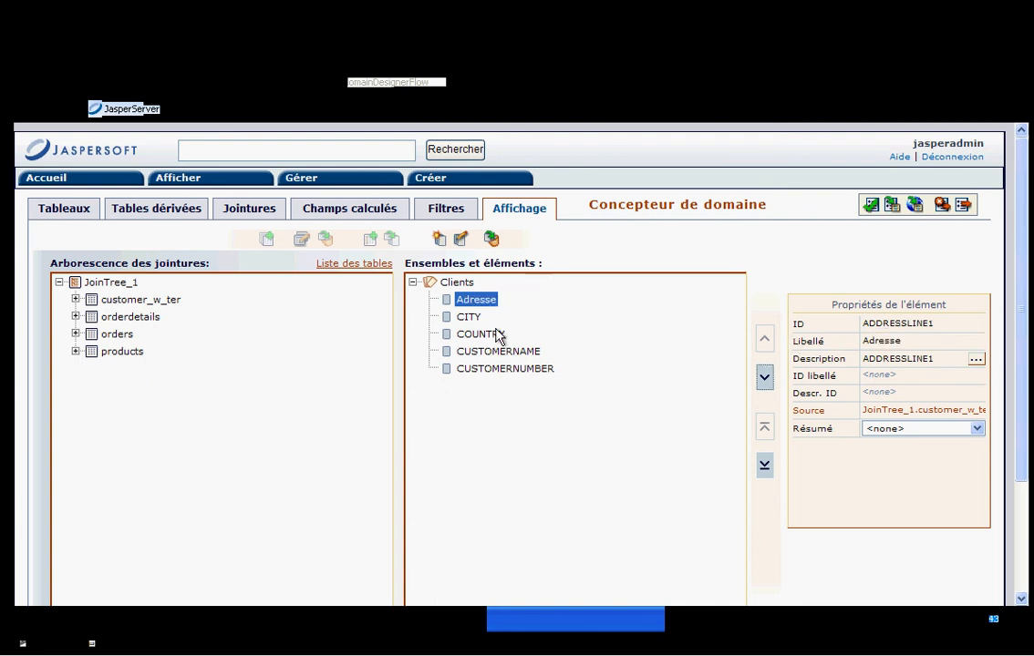
click(466, 318)
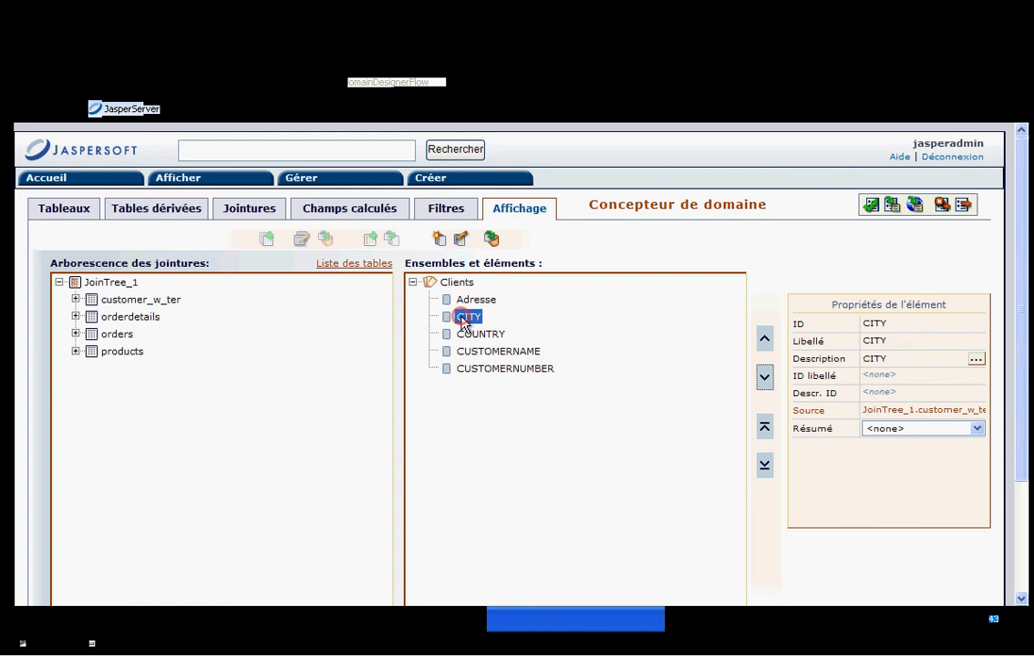
click(895, 341)
text(Ville)
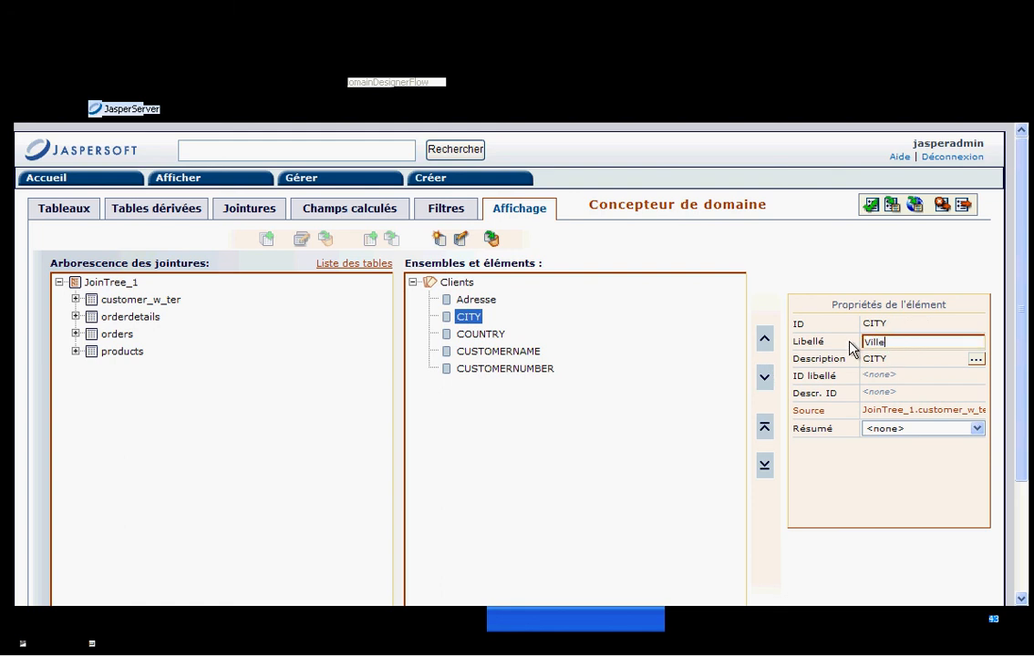
key(Return)
Set the label of the COUNTRY item in the Clients set to Pays
click(487, 334)
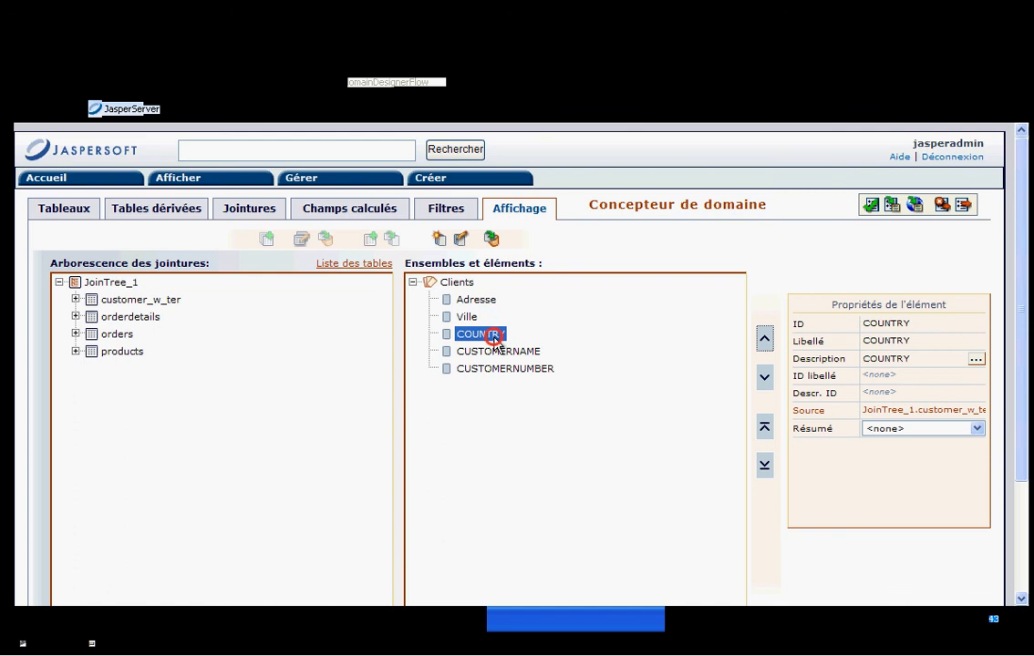
click(923, 338)
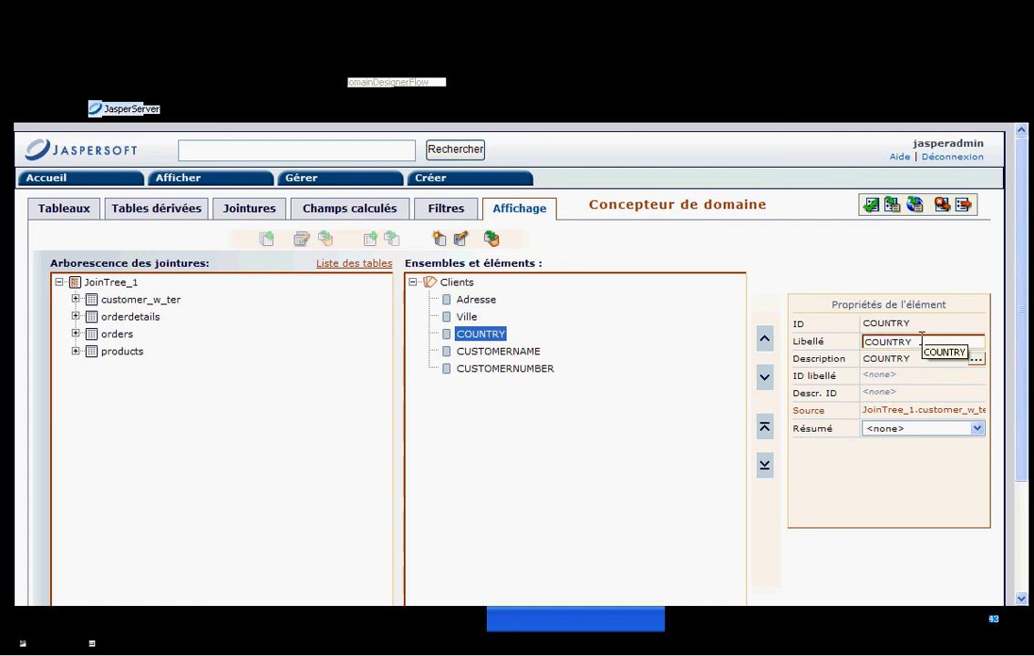
double_click(921, 340)
text(Pays)
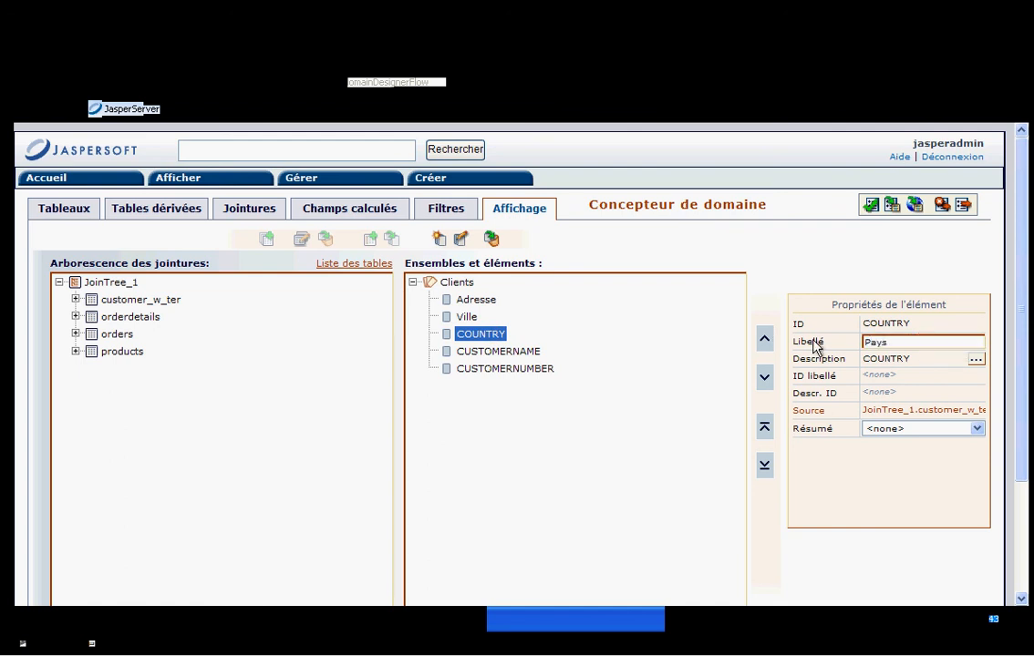
key(Return)
Set the label of the CUSTOMERNAME item to Nom Client and remove CUSTOMERNUMBER from the Clients set
click(540, 356)
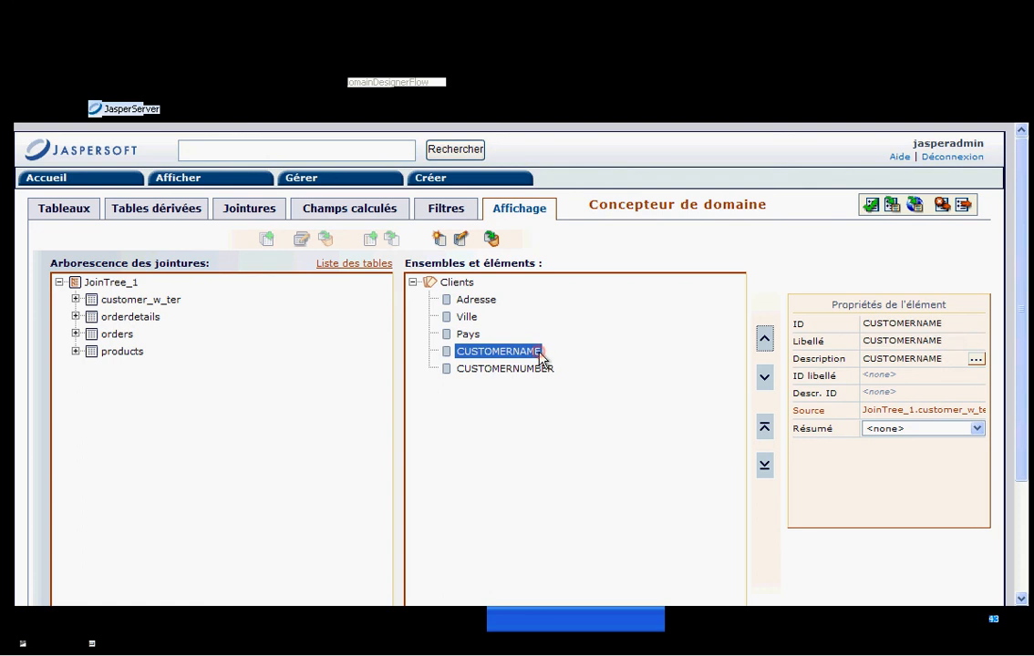
double_click(946, 341)
text(Nom)
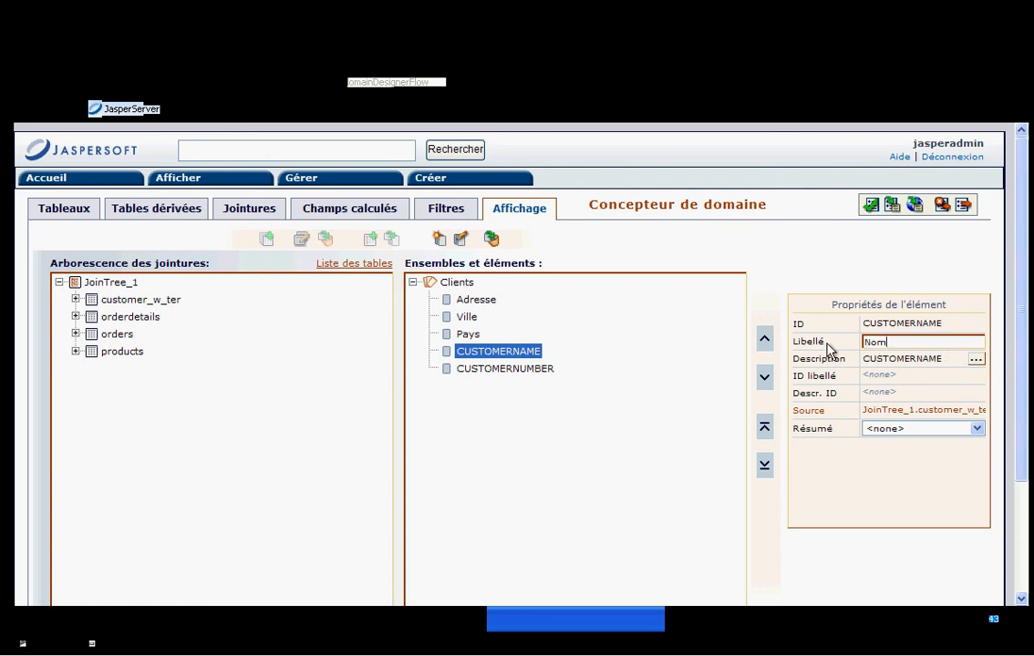
text( Client)
key(Return)
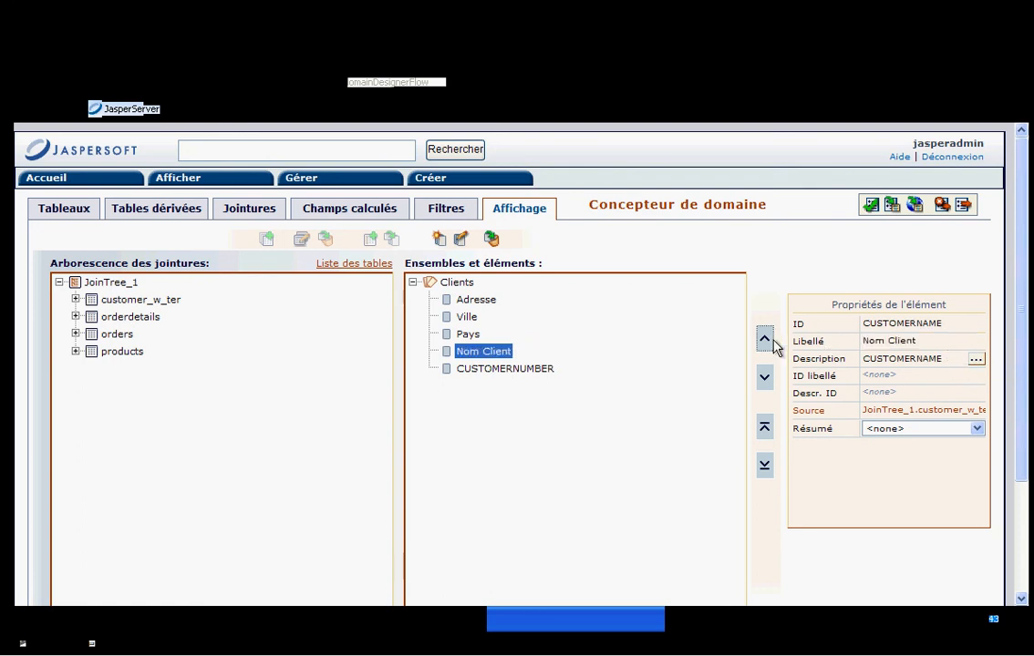
click(518, 376)
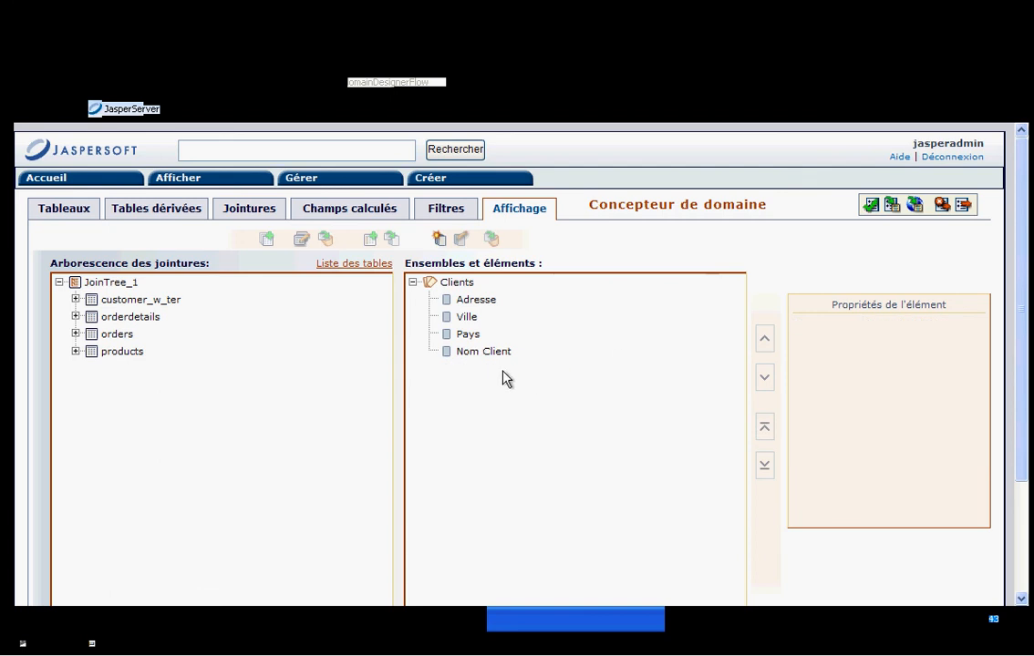
Try to add CUSTOMERNUMBER from the customer_w_ter table to the Clients set, and return it to the join tree
click(75, 299)
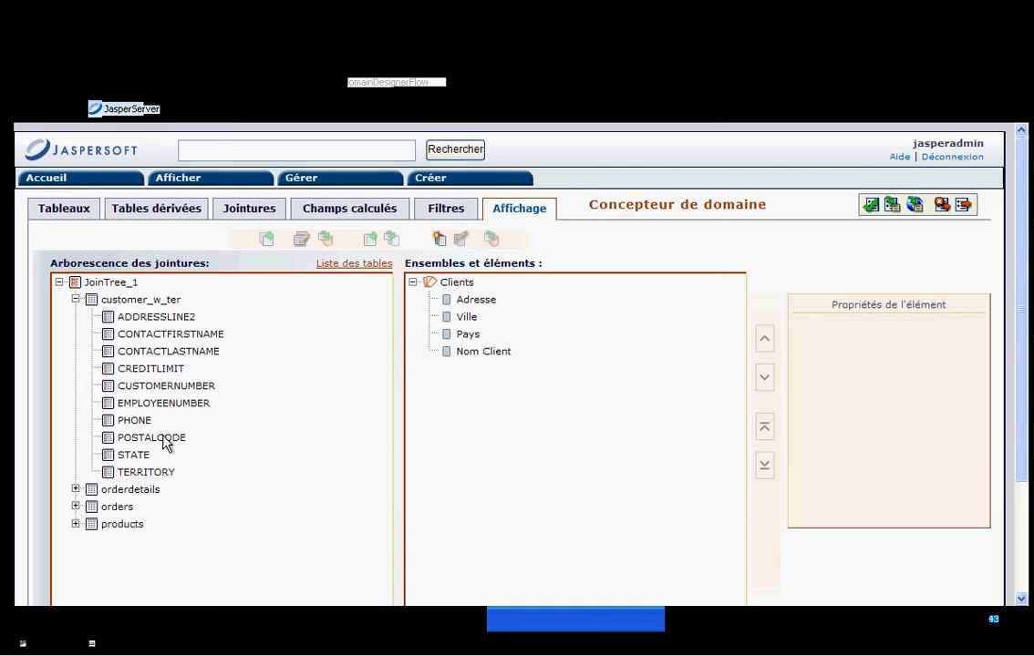
drag(152, 385, 460, 383)
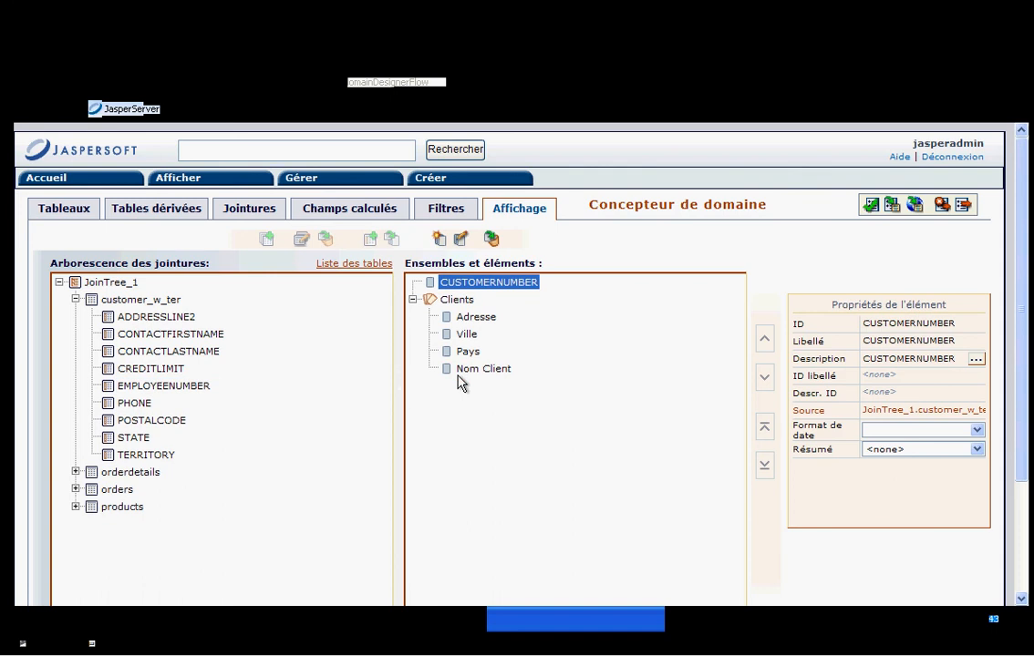
drag(450, 281, 452, 364)
mouse_move(459, 285)
mouse_down()
mouse_move(463, 314)
mouse_move(450, 302)
mouse_up()
drag(477, 291, 278, 435)
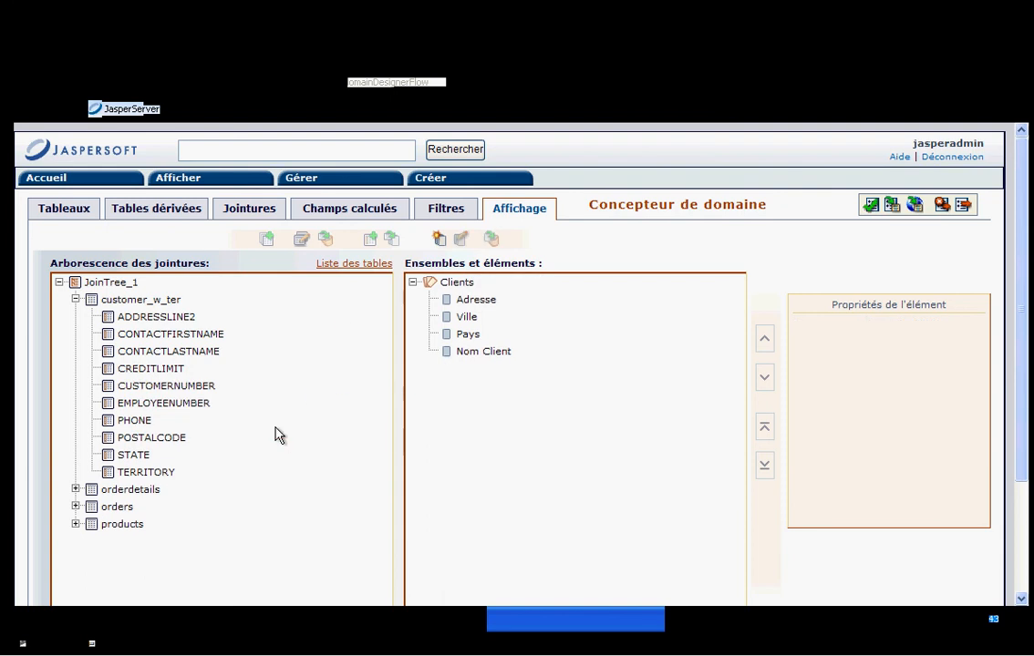
Add the products table as a display set and set its label to Produits
click(413, 284)
click(76, 524)
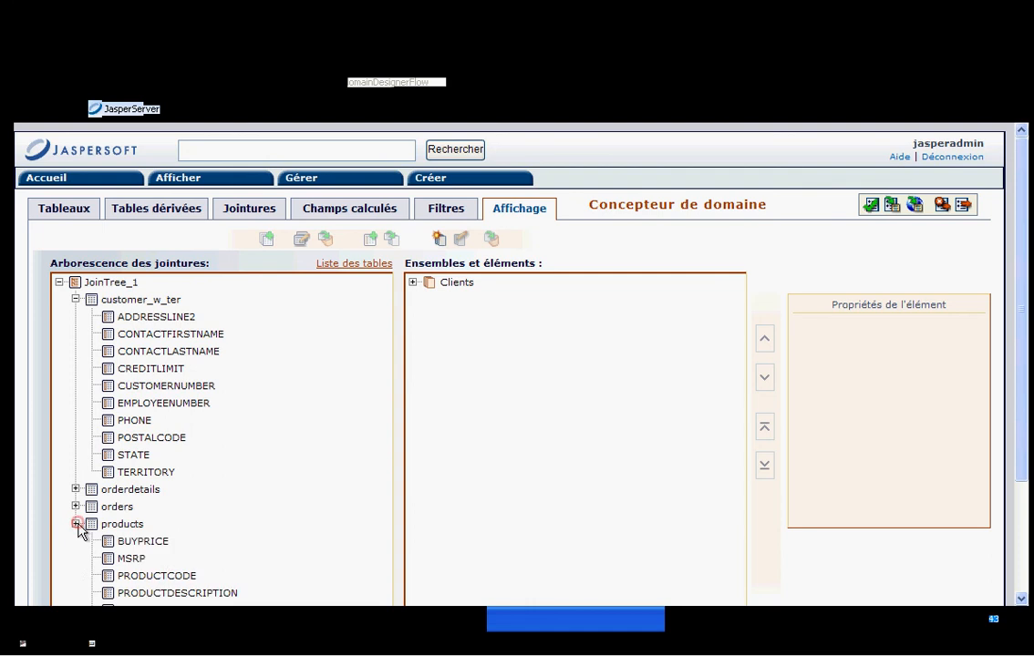
drag(122, 524, 107, 392)
click(75, 351)
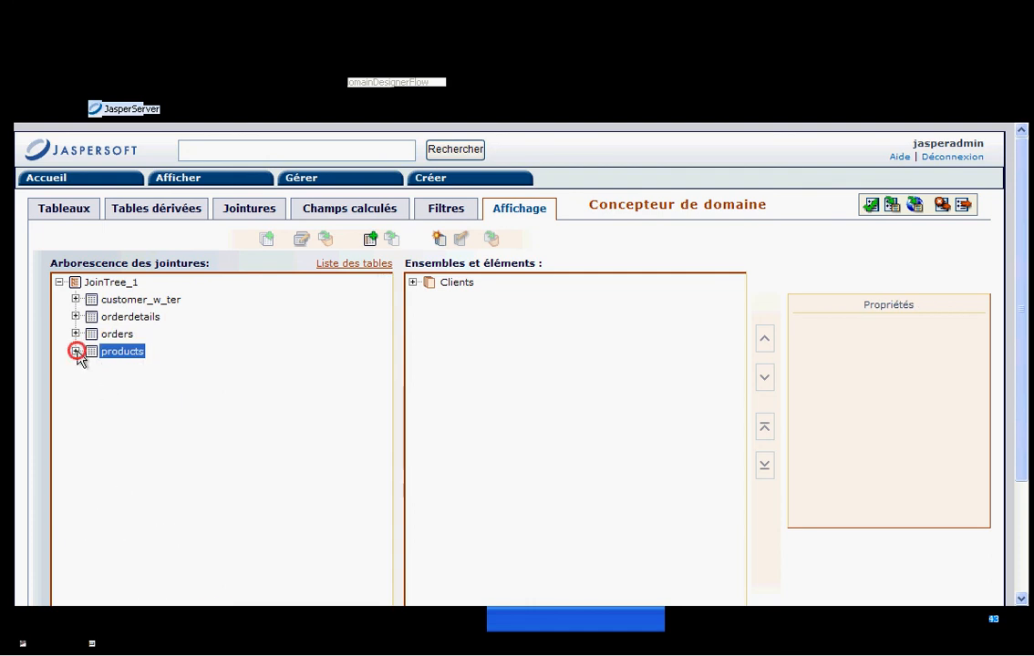
drag(122, 352, 462, 360)
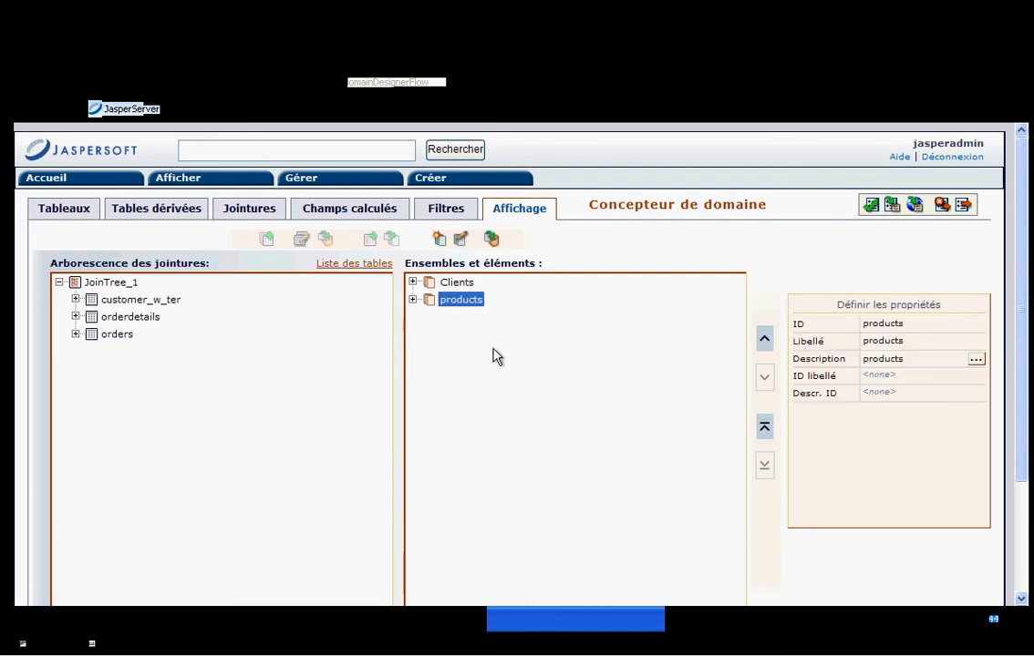
click(912, 343)
drag(923, 343, 867, 347)
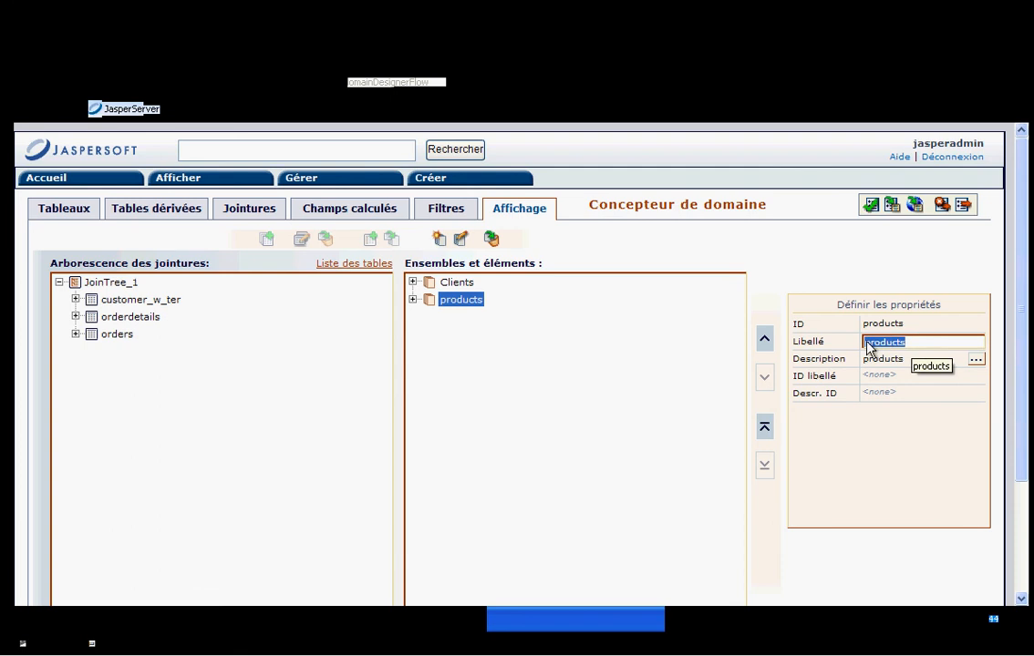
text(Produits)
key(Return)
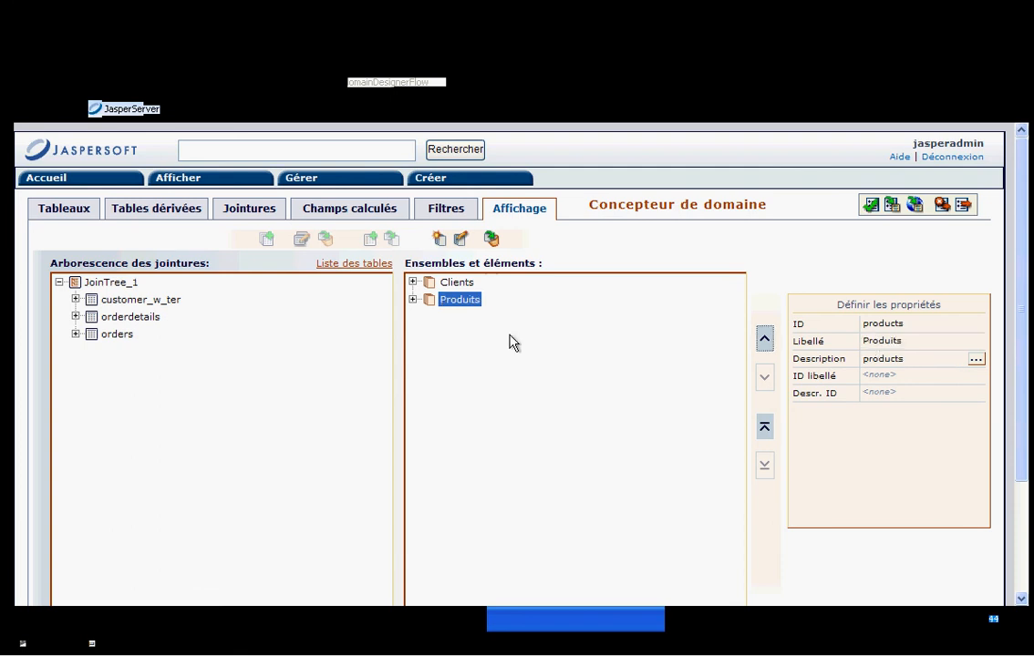
Remove BUYPRICE, MSRP, PRODUCTNAME, PRODUCTSCALE, PRODUCTVENDOR and QUANTITYINSTOCK together from the Produits set
click(413, 300)
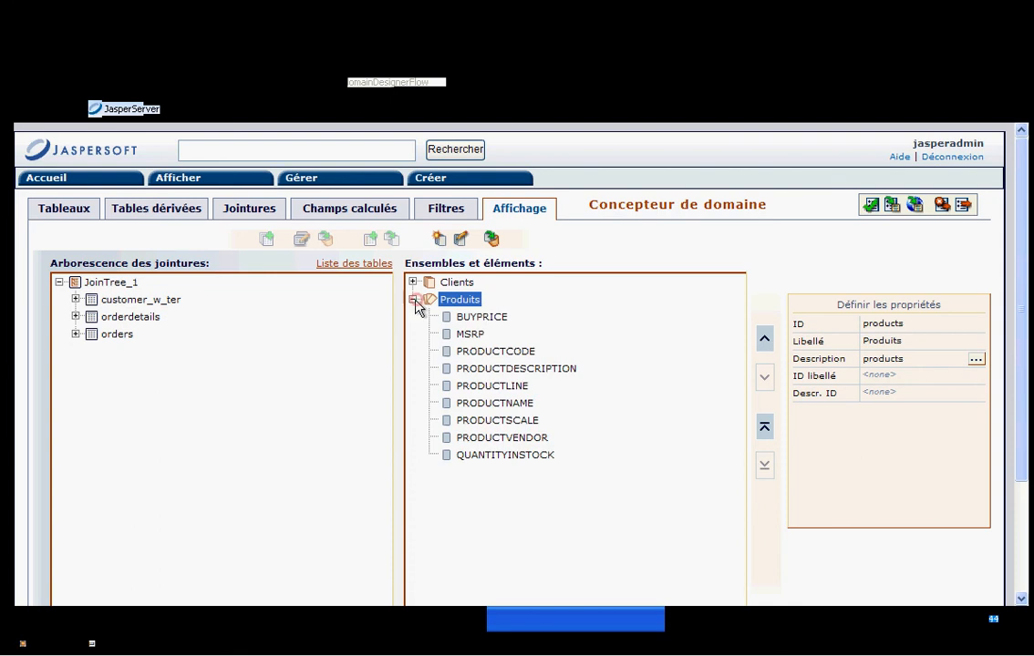
click(479, 319)
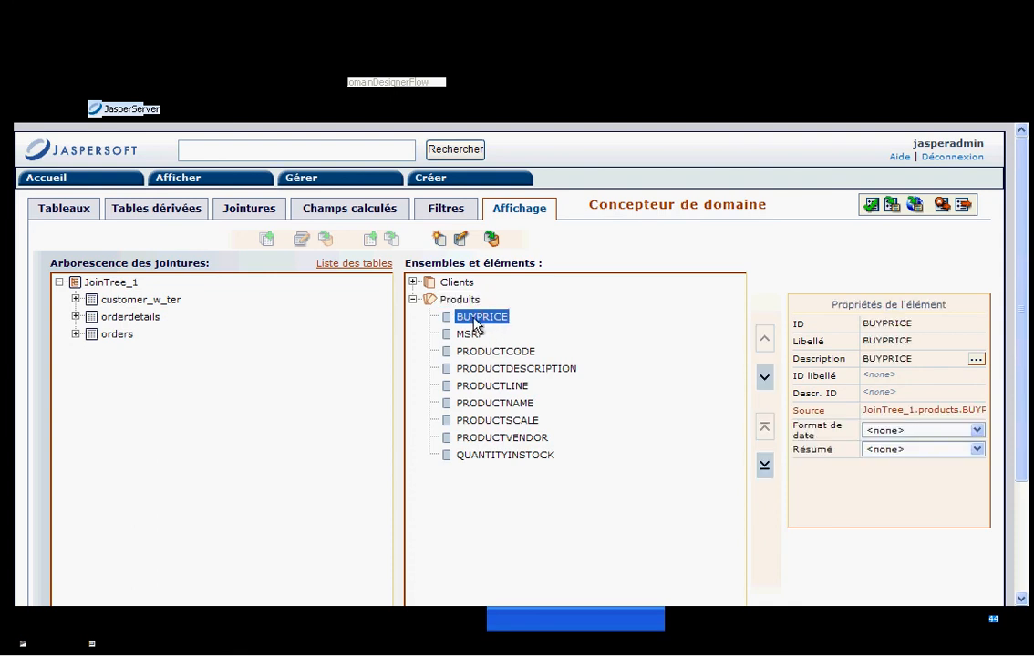
ctrl+click(470, 334)
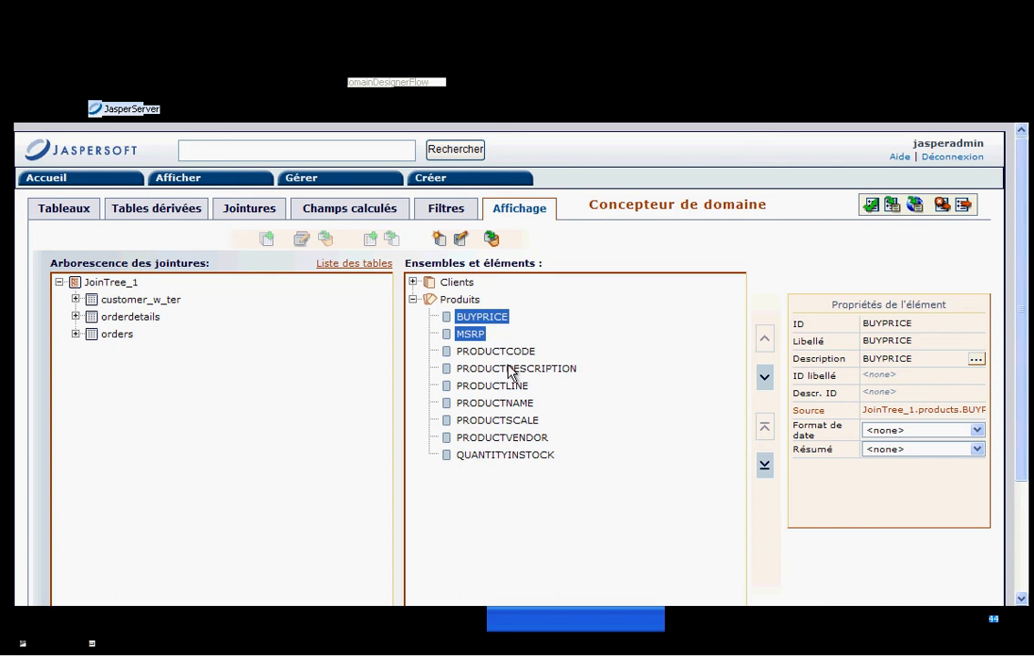
ctrl+click(496, 404)
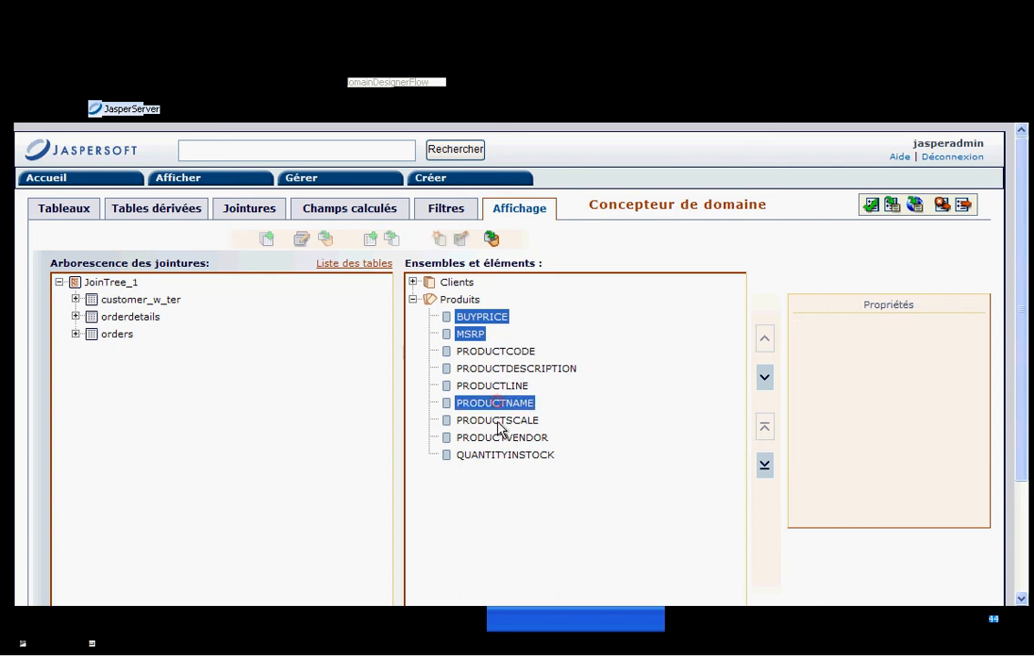
ctrl+click(497, 421)
ctrl+click(499, 438)
ctrl+click(501, 454)
drag(501, 455, 283, 345)
Set the label of the PRODUCTCODE item in the Produits set to Code Produit
click(483, 317)
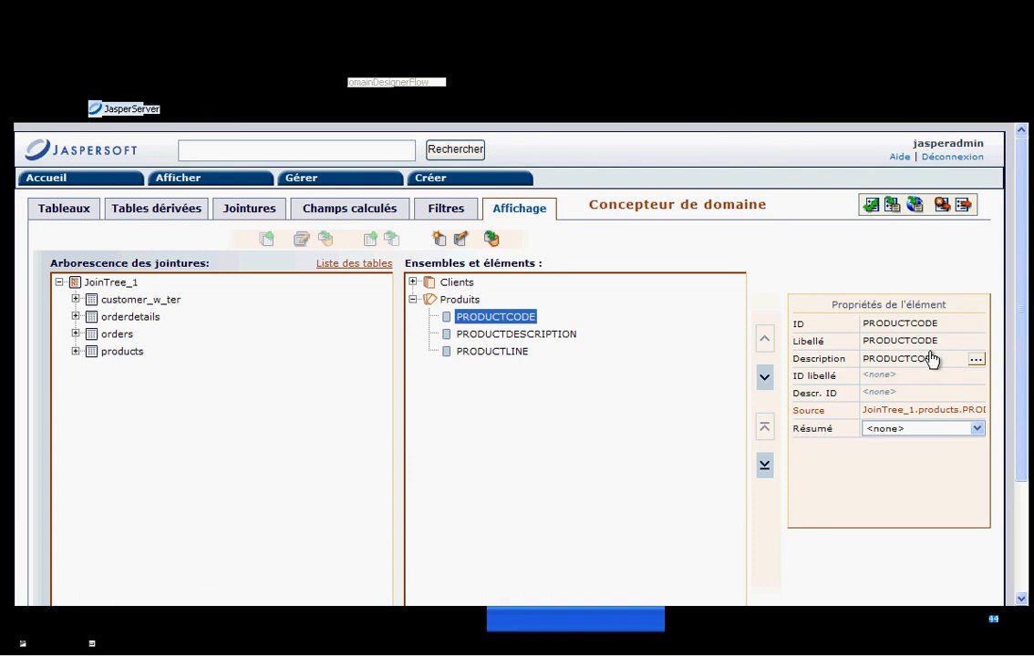
drag(907, 342, 955, 344)
key(ctrl+a)
text(Co)
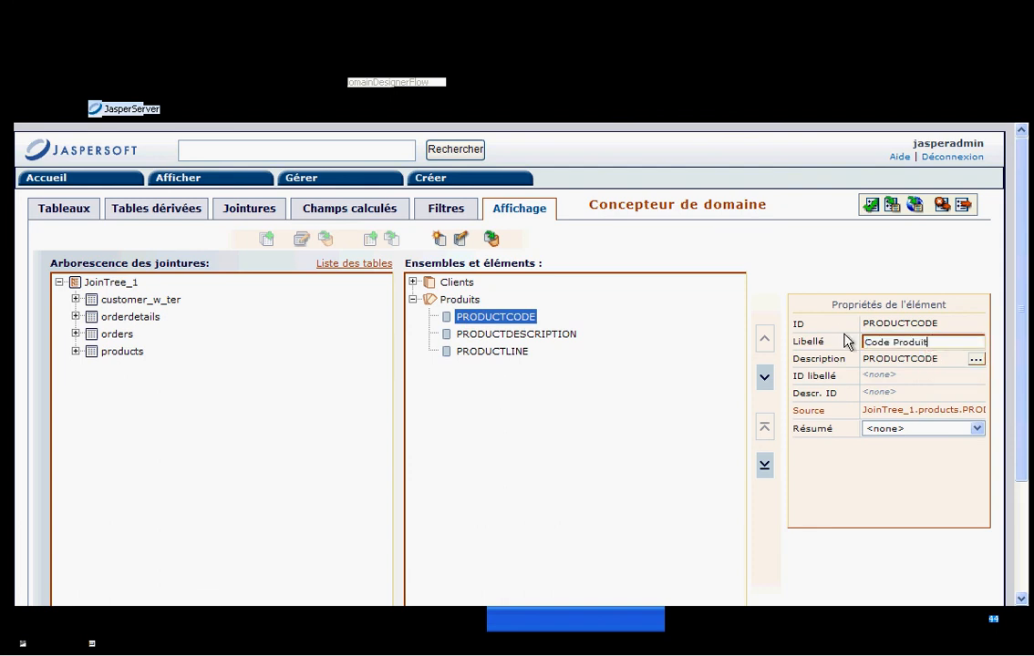
text(de Produit)
key(Return)
Set the label of the PRODUCTDESCRIPTION item to Description Produit
click(551, 335)
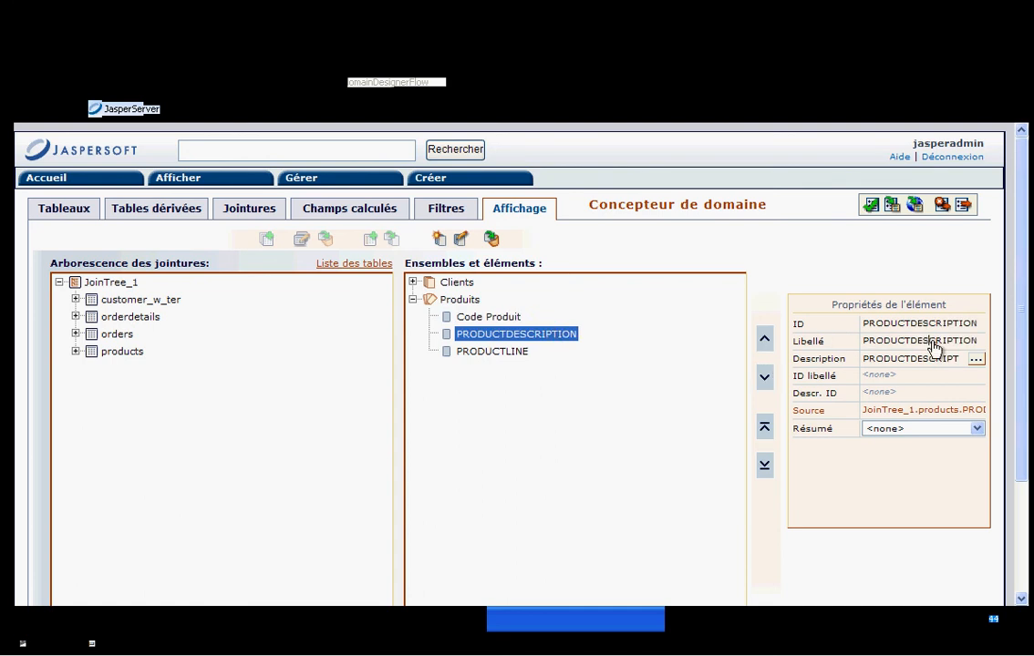
click(931, 341)
double_click(930, 342)
text(D)
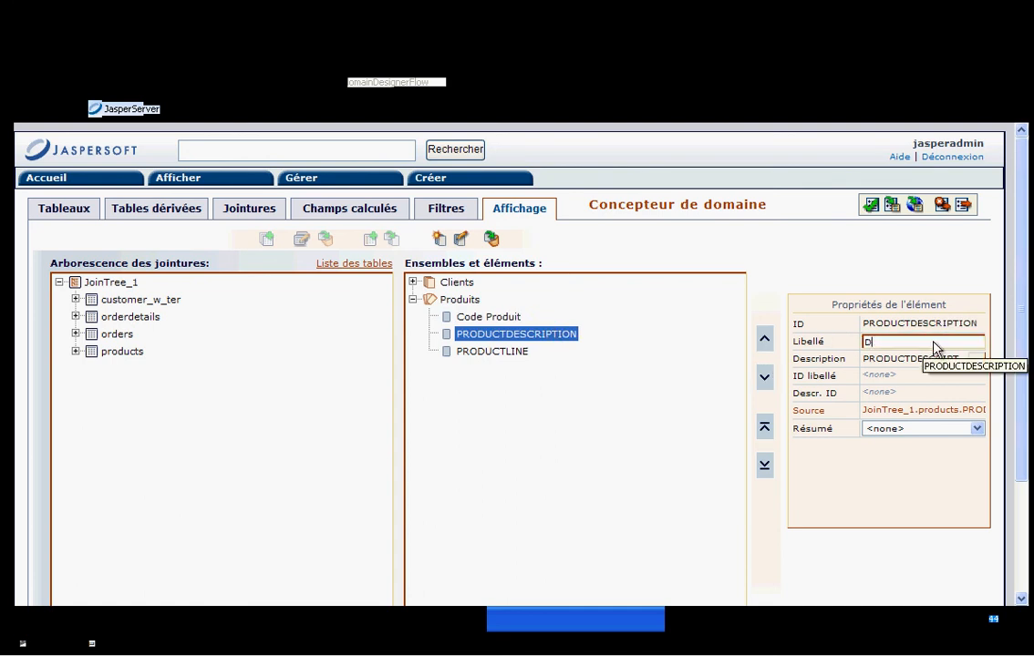
text(escription )
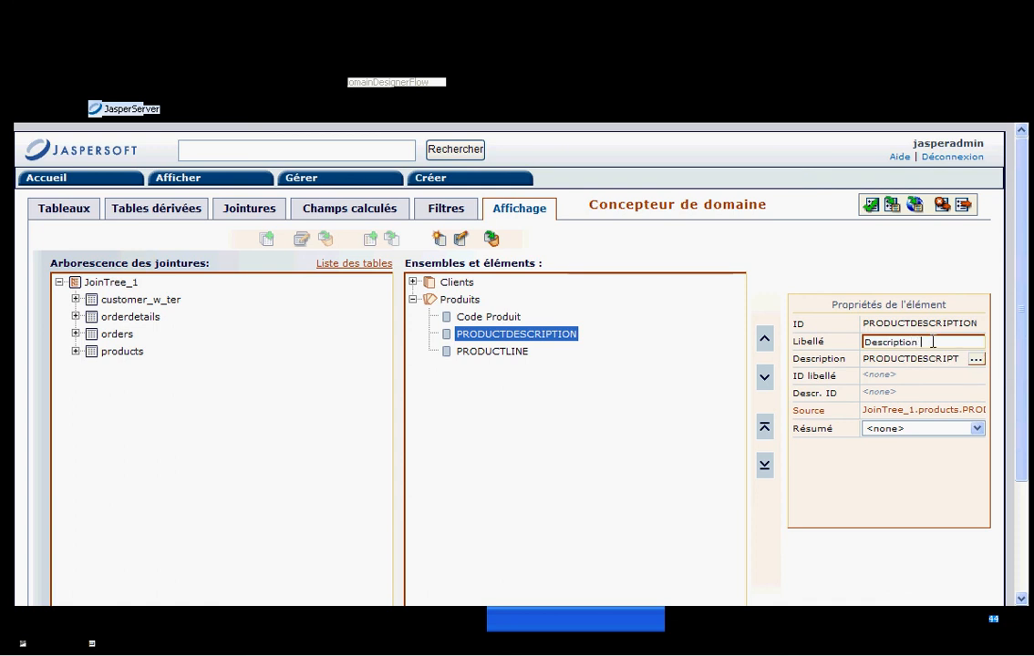
text(Produiytod)
key(Return)
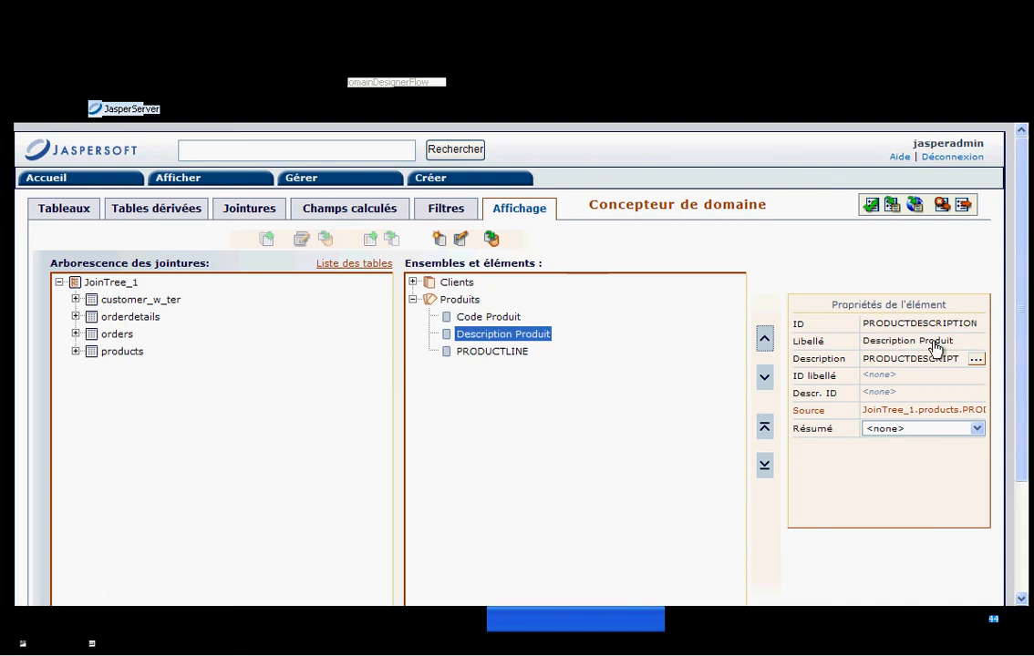
Set the label of the PRODUCTLINE item to Gamme Produit and collapse the Produits set
click(471, 354)
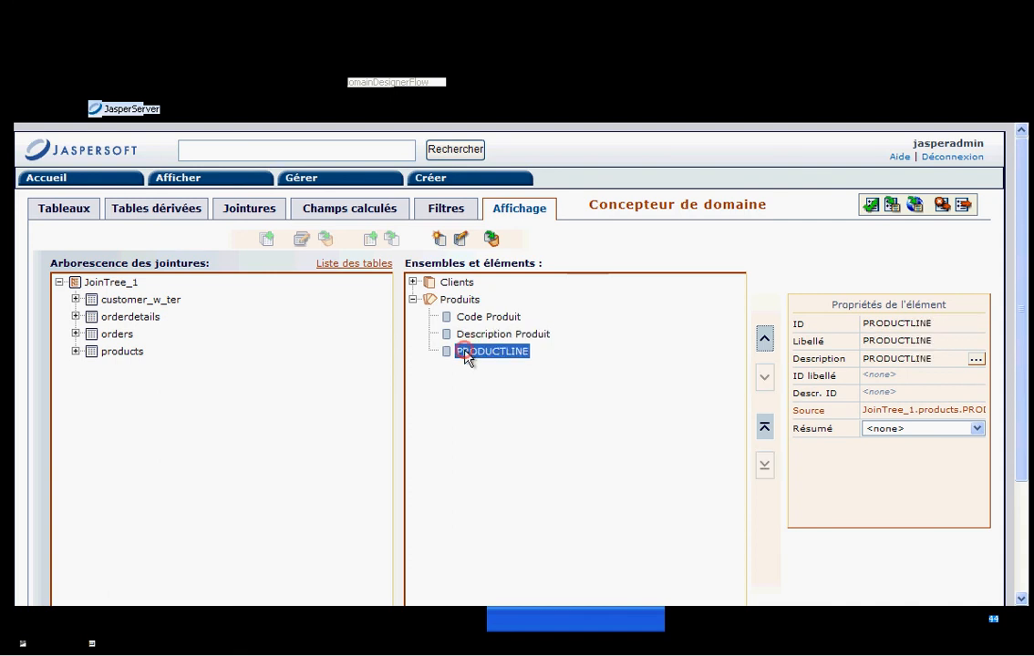
click(925, 342)
drag(944, 343, 819, 347)
text(Gamme Produit)
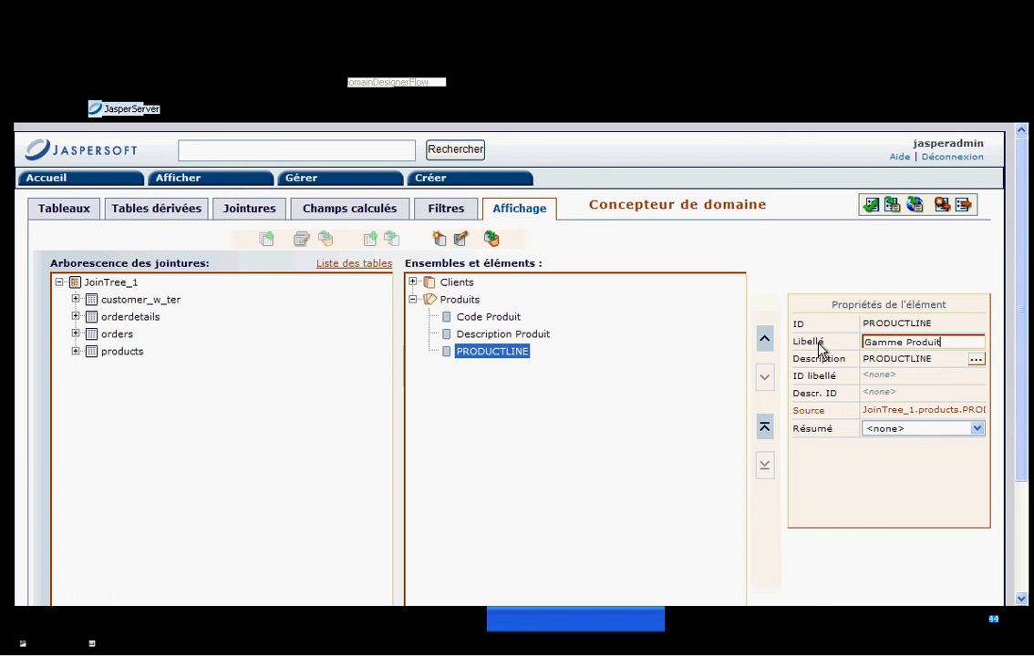
key(Return)
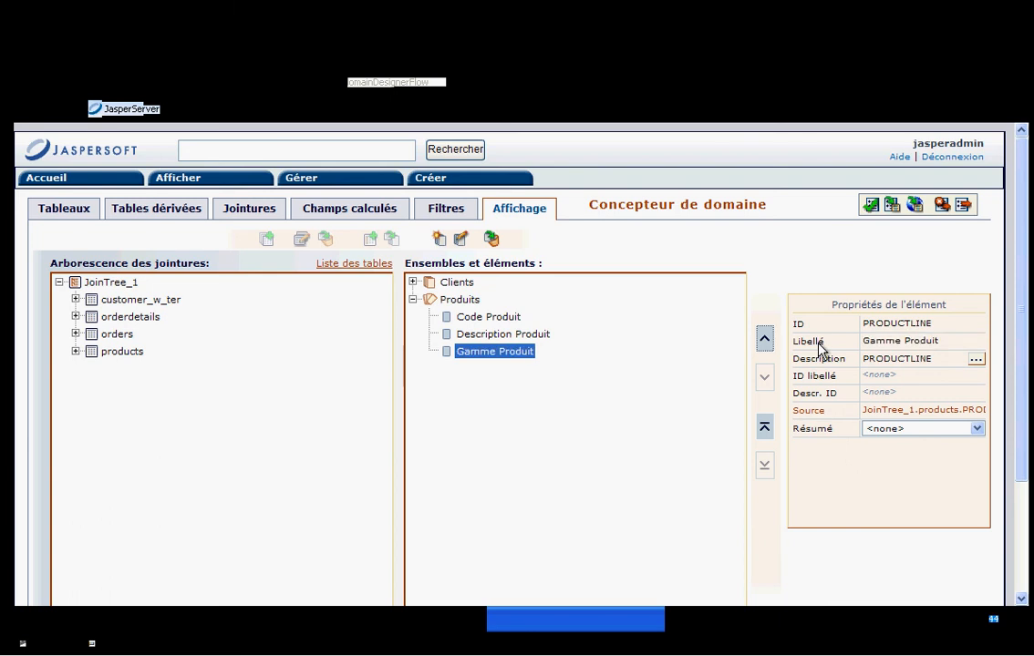
click(413, 298)
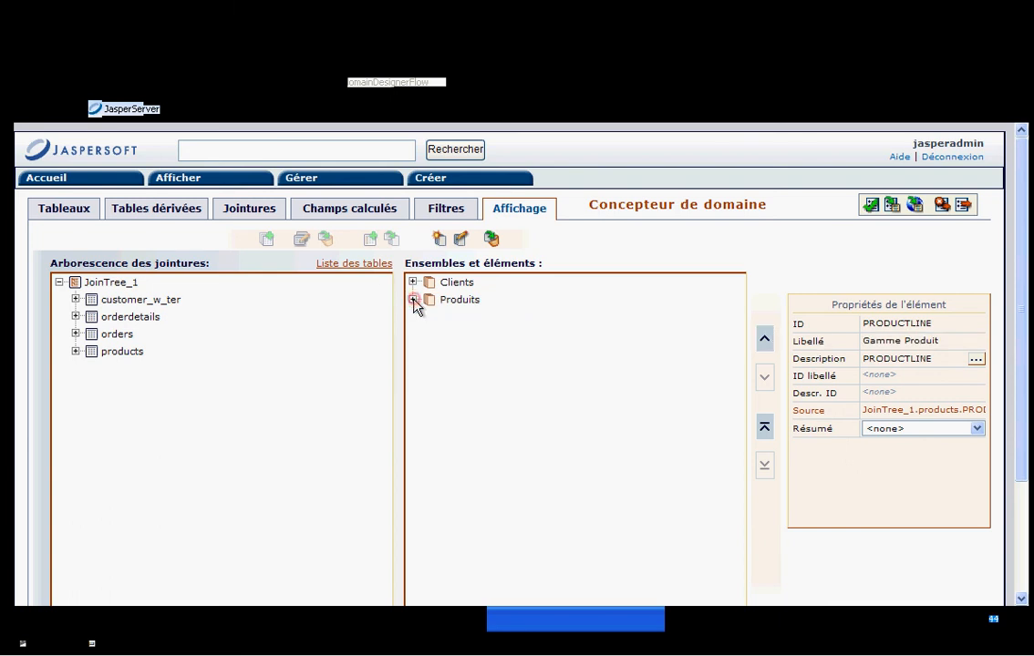
Add the orders table as a display set and set its label to Commandes
click(76, 334)
double_click(115, 335)
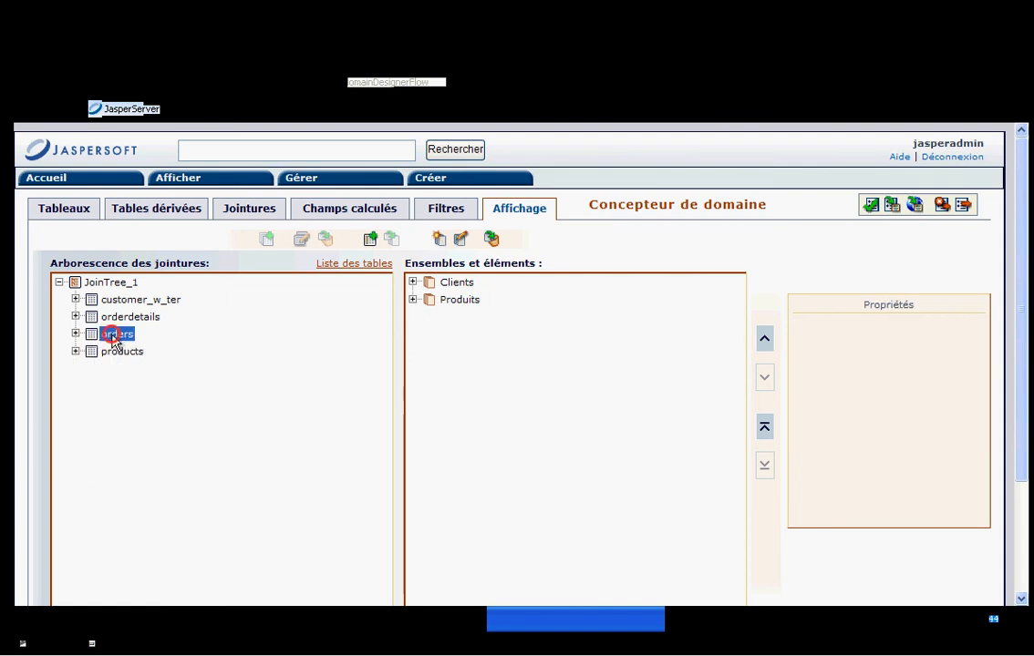
drag(114, 339, 461, 332)
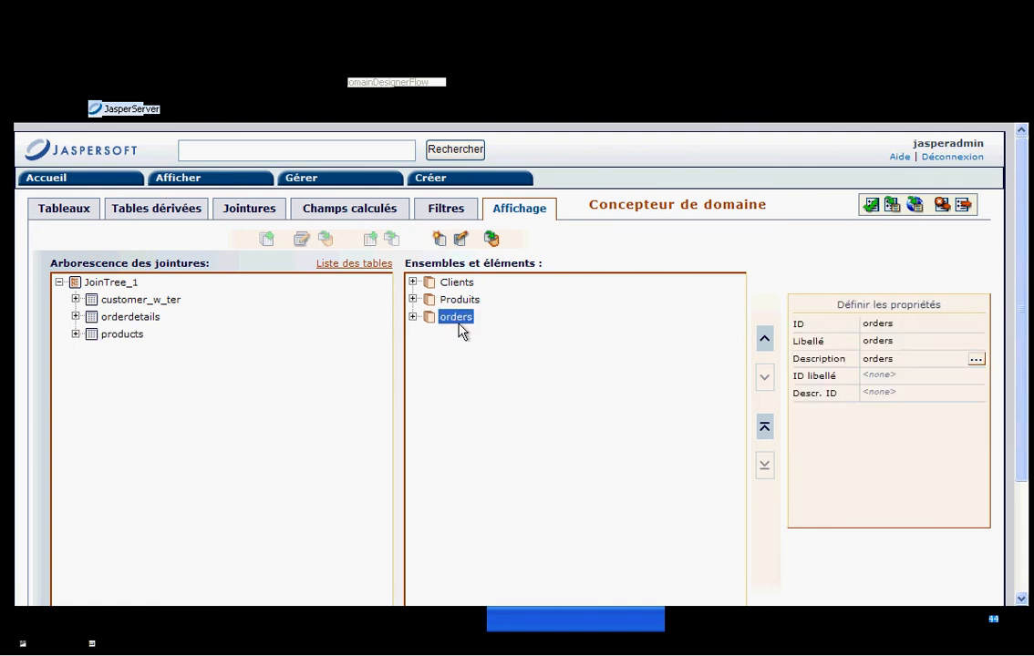
click(904, 342)
text(Comman)
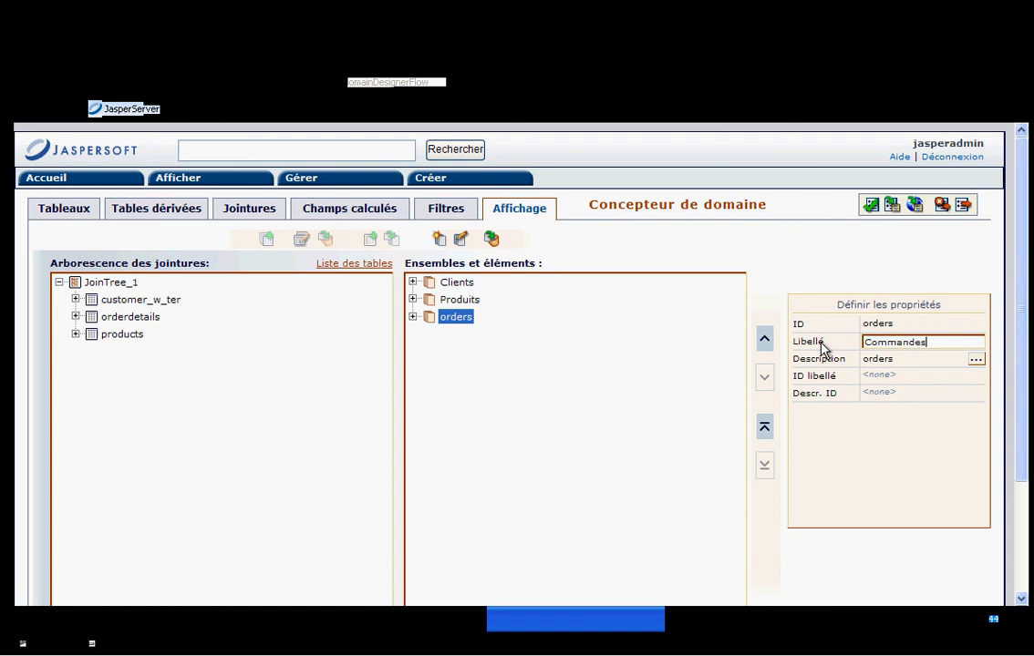
key(Return)
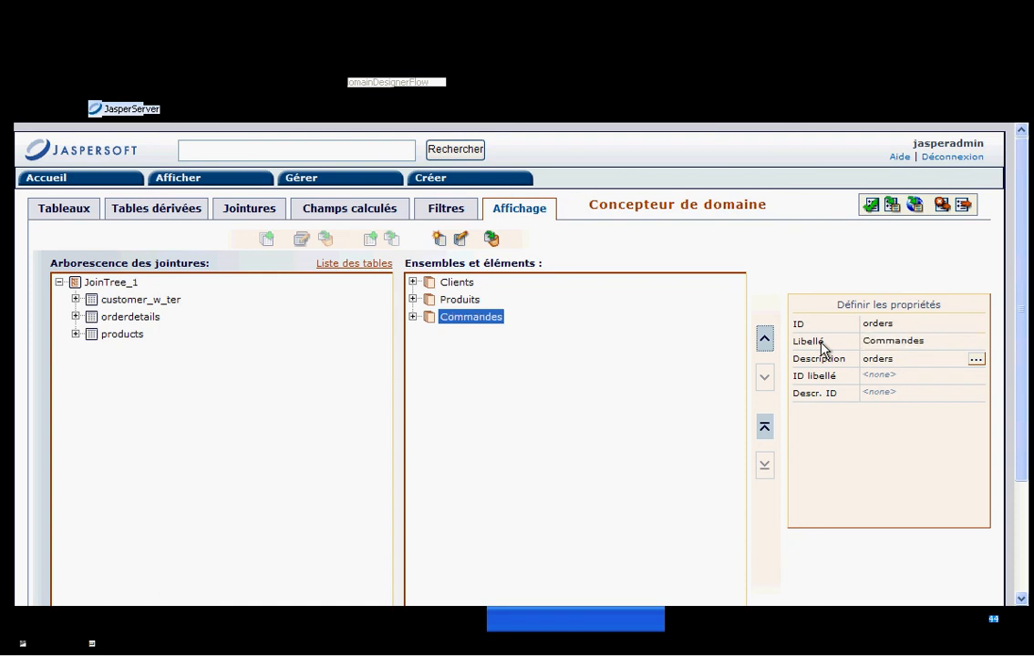
Remove COMMENTS, CUSTOMERNUMBER, REQUIREDDATE, SHIPPEDDATE and STATUS together from the Commandes set
click(413, 317)
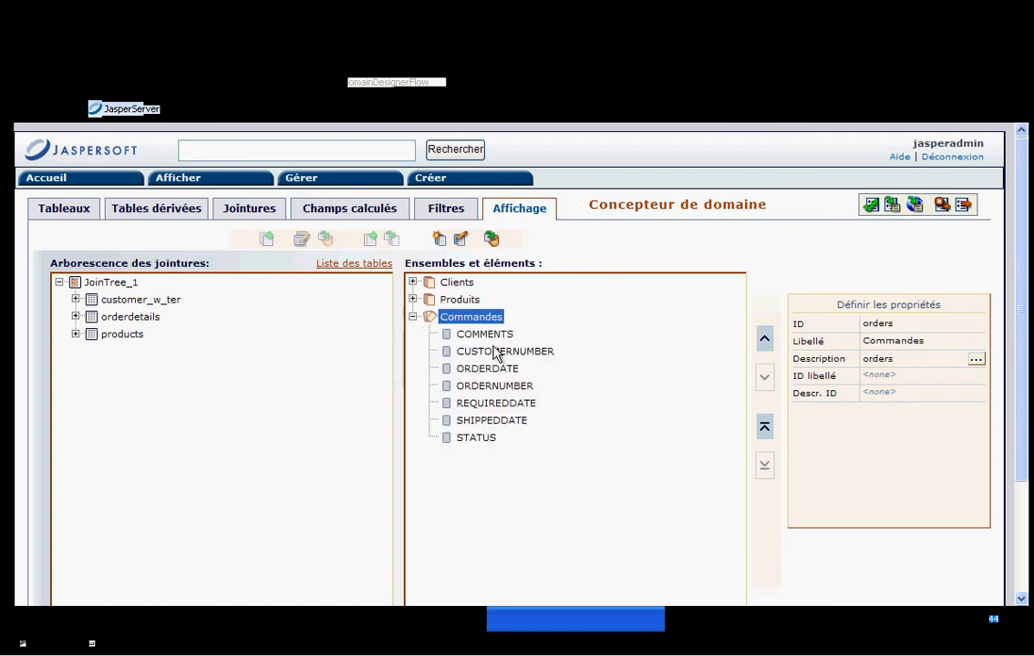
click(460, 335)
ctrl+click(496, 354)
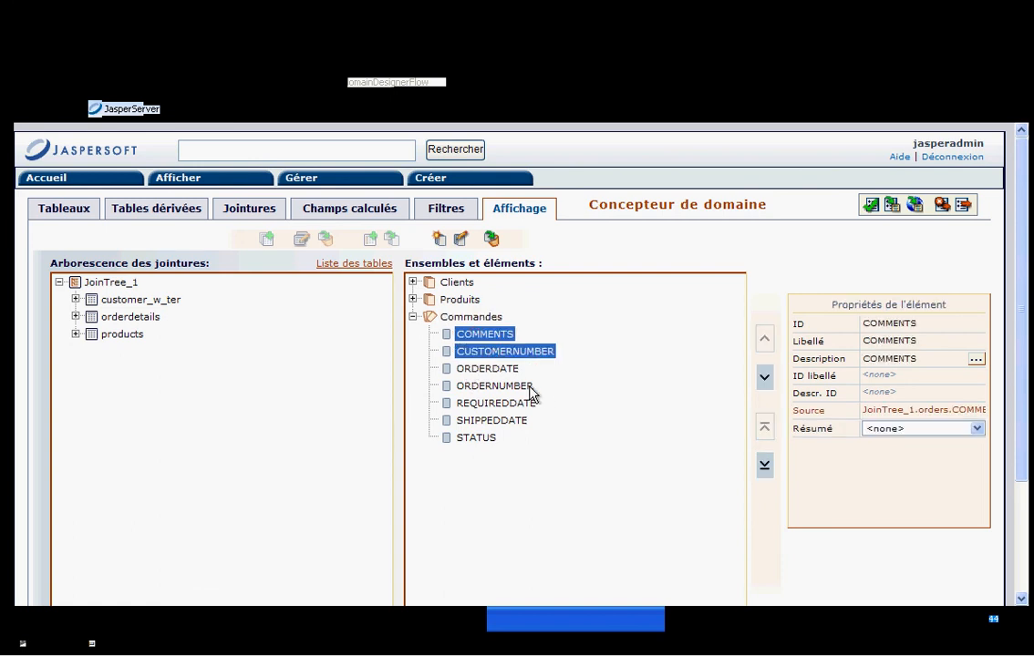
ctrl+click(483, 404)
ctrl+click(483, 421)
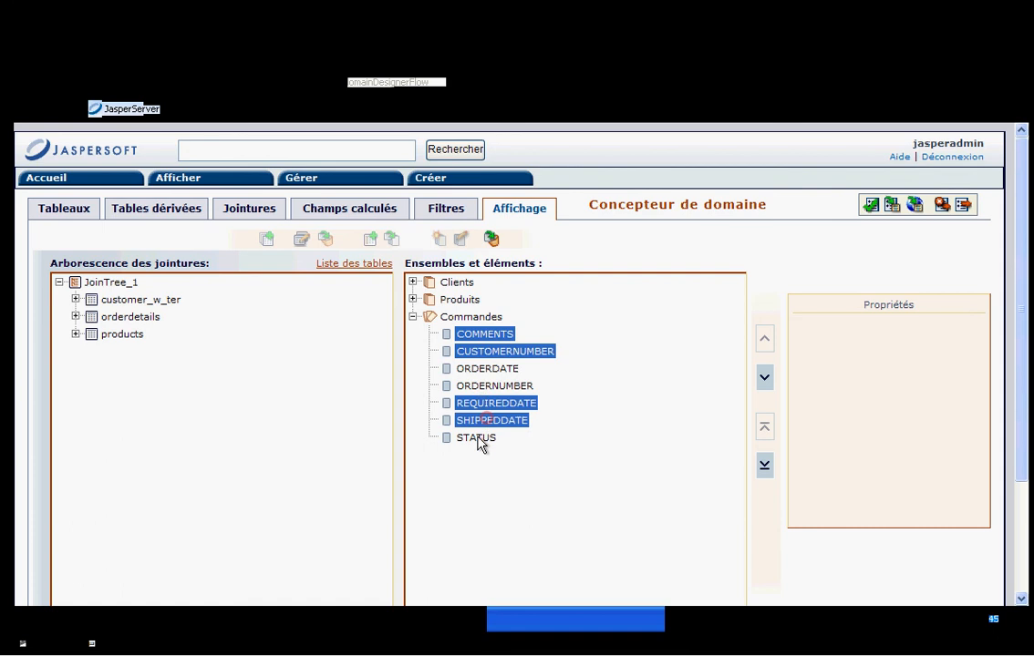
ctrl+click(479, 439)
drag(483, 353, 252, 349)
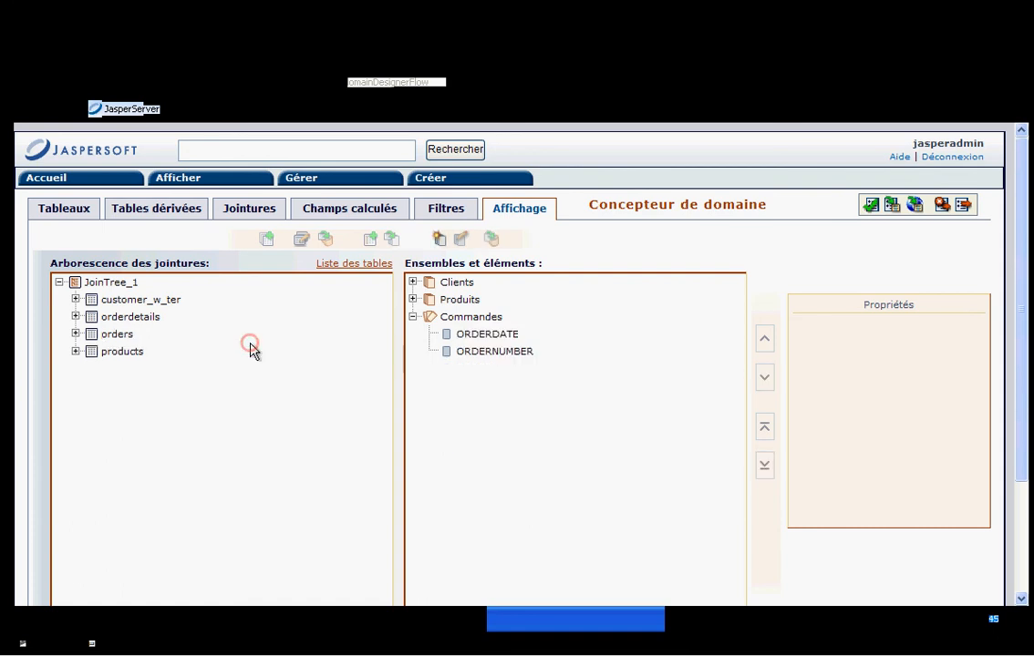
Add the Montant calculated field and PRICEEACH from the orderdetails table to the Commandes set
click(76, 317)
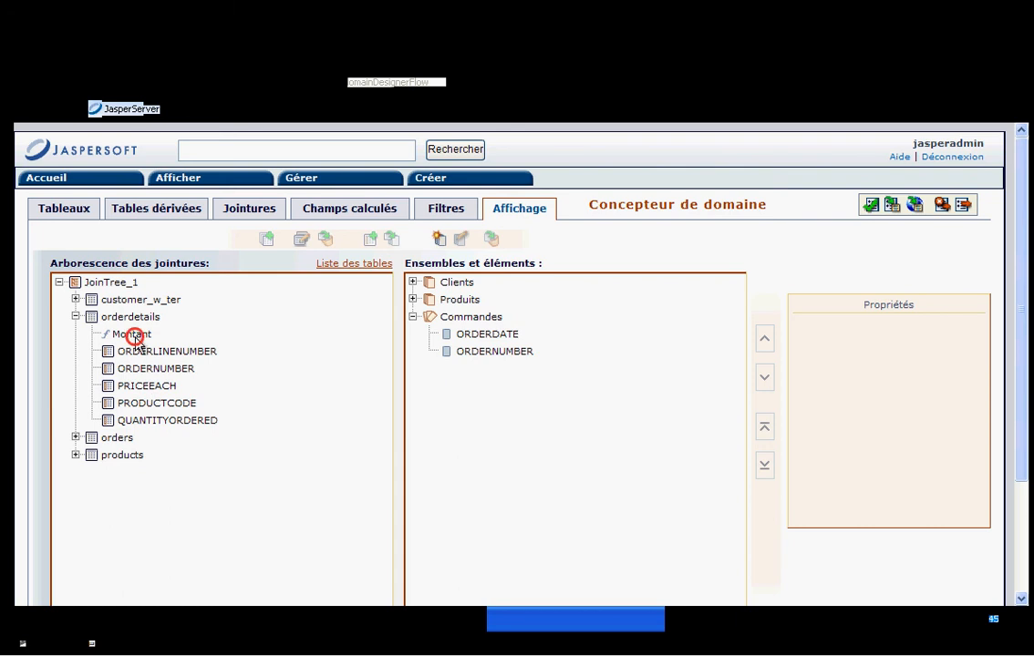
drag(134, 335, 455, 356)
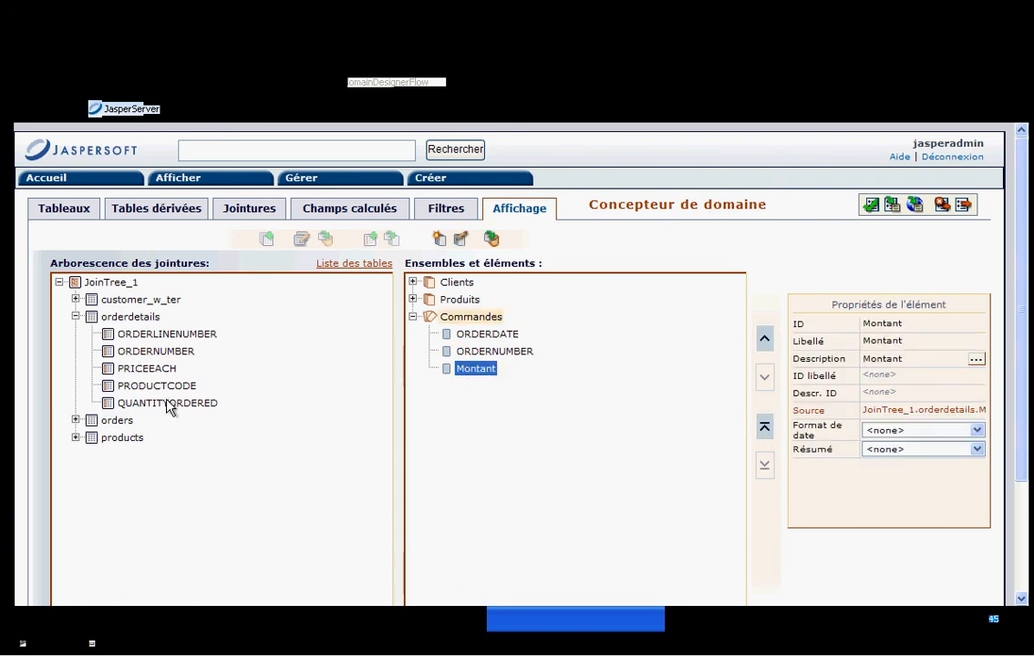
click(148, 369)
drag(159, 376, 465, 353)
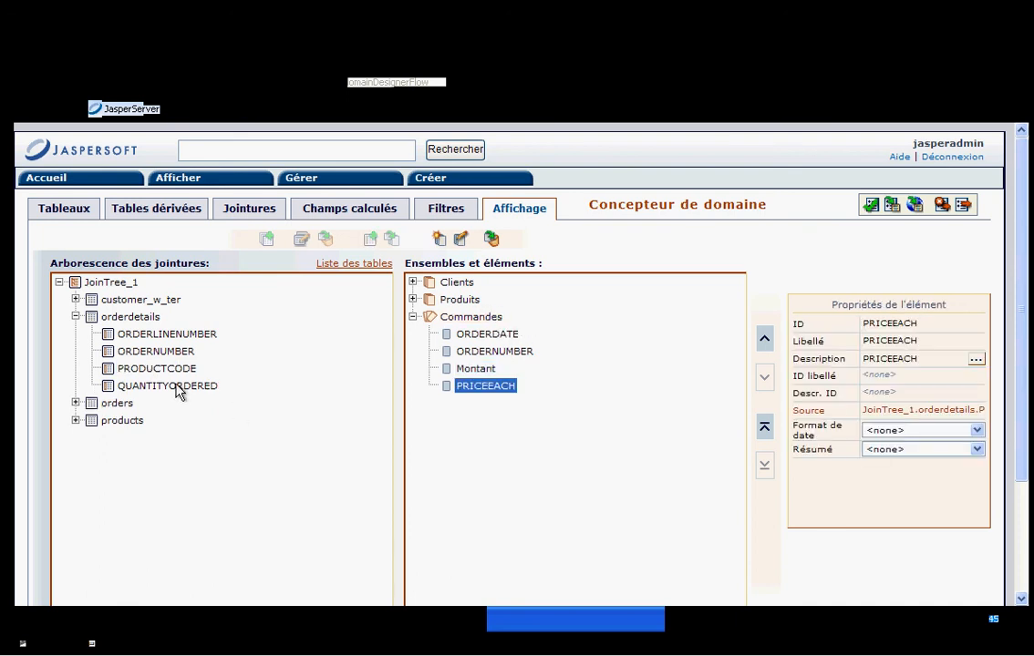
Add QUANTITYORDERED from the orderdetails table to the Commandes set
drag(178, 387, 454, 336)
right_click(446, 283)
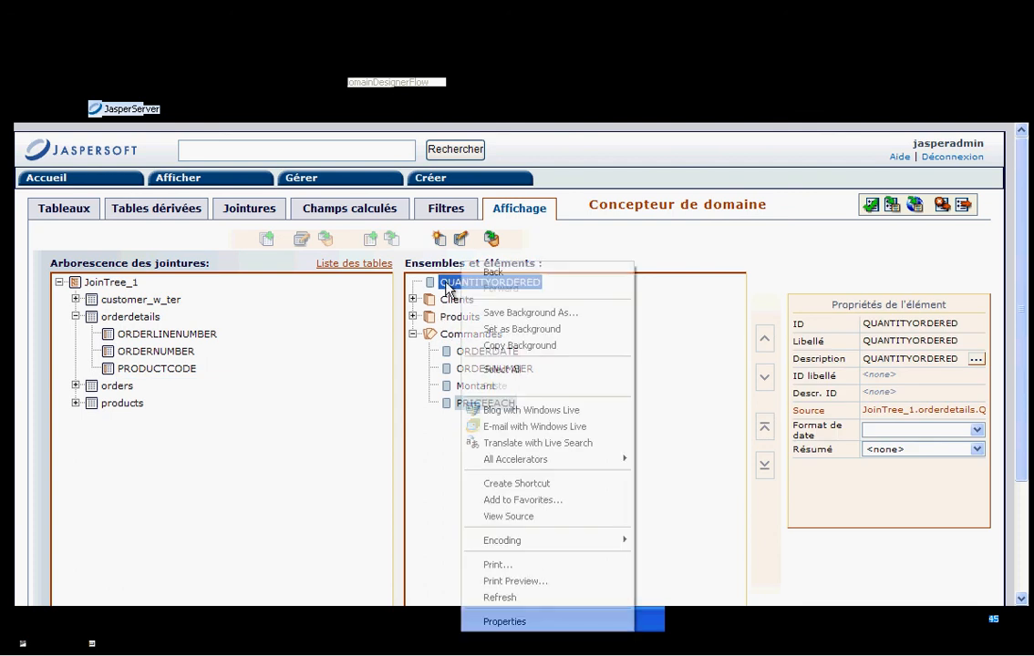
key(Escape)
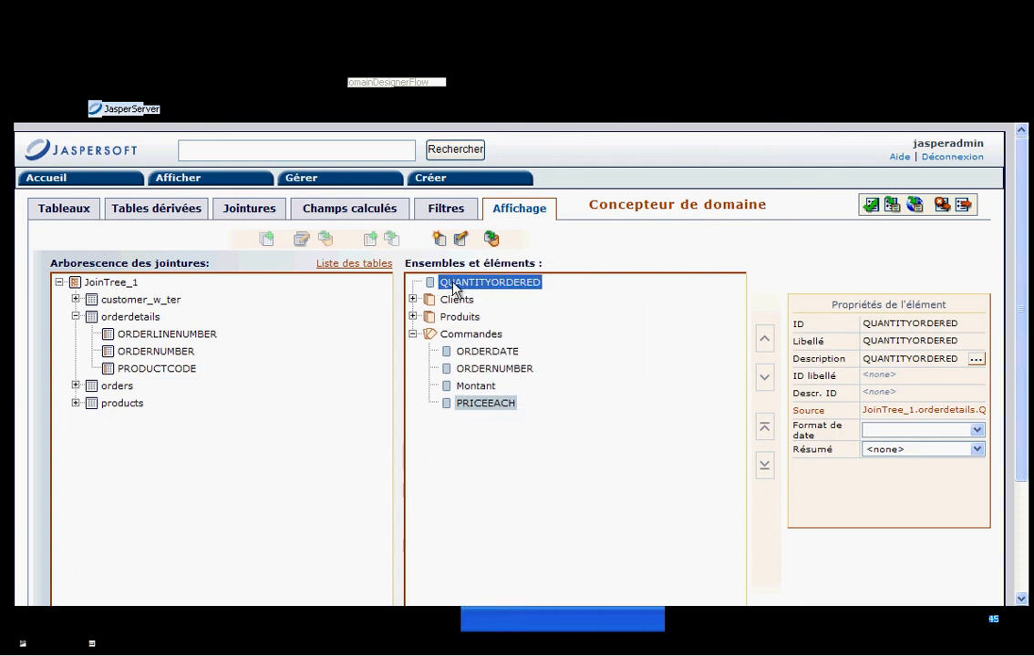
drag(451, 283, 332, 353)
click(153, 389)
drag(156, 399, 456, 335)
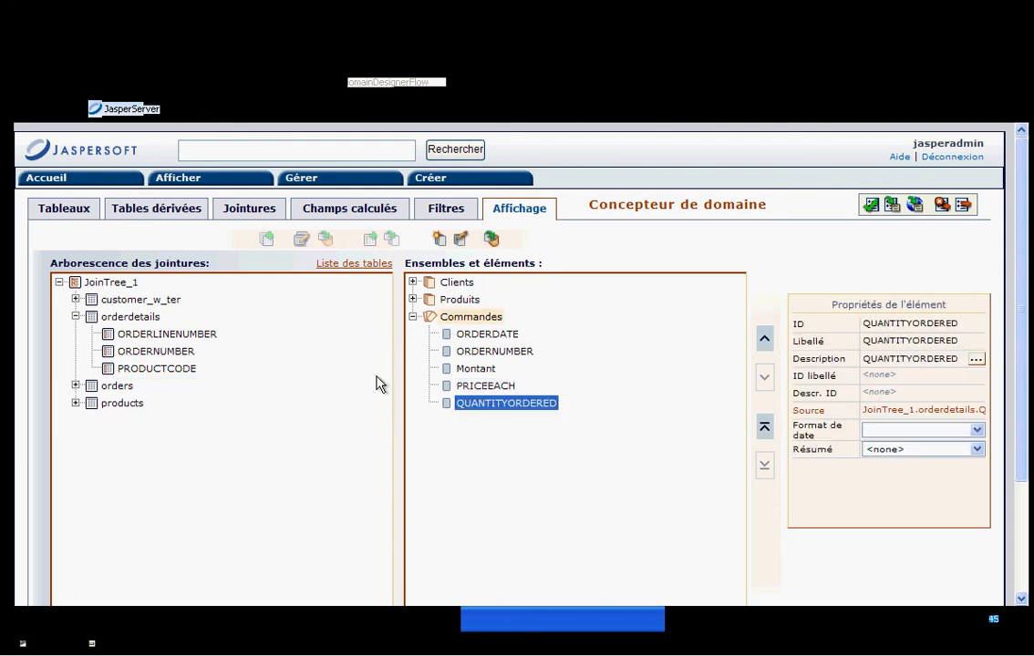
click(148, 353)
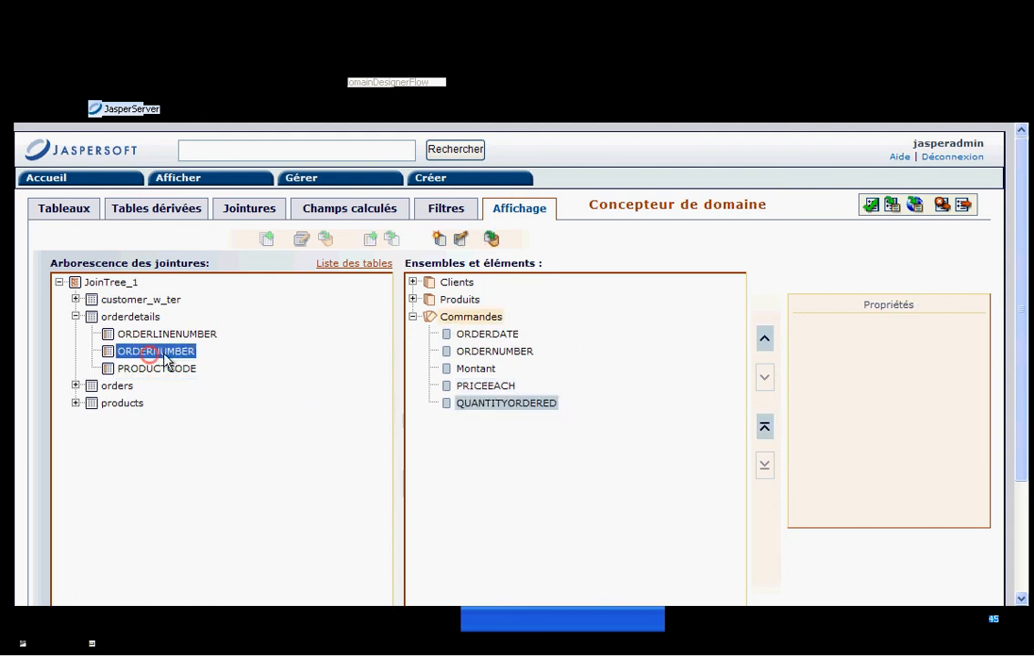
In the Commandes set, label the ORDERDATE item Date Cmde and the ORDERNUMBER item Num Cmde
click(488, 334)
click(928, 343)
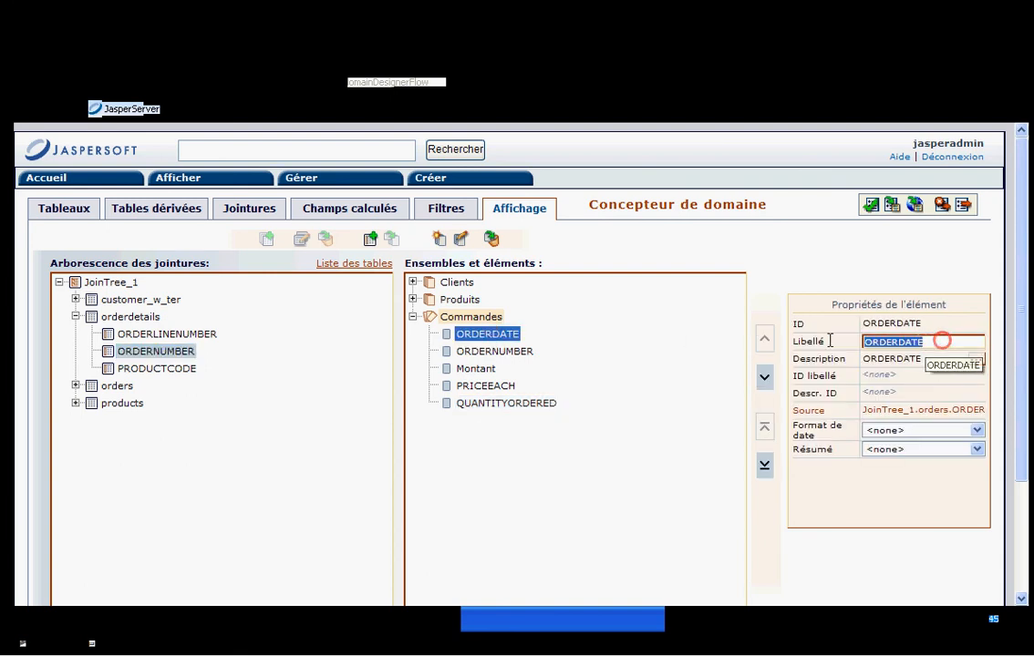
text(Date Cmde)
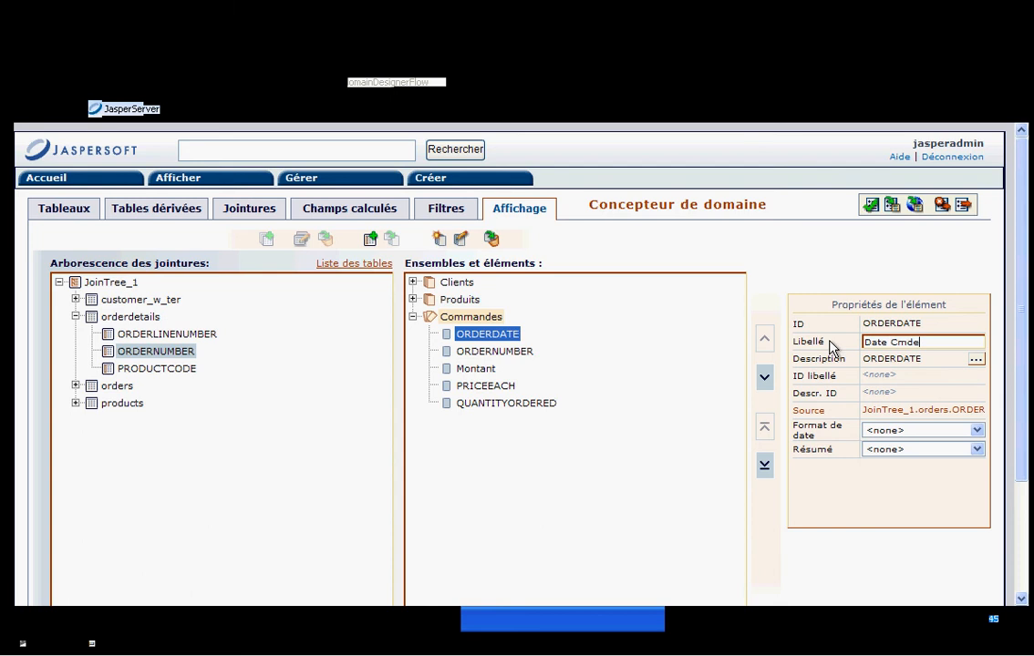
key(Return)
click(497, 352)
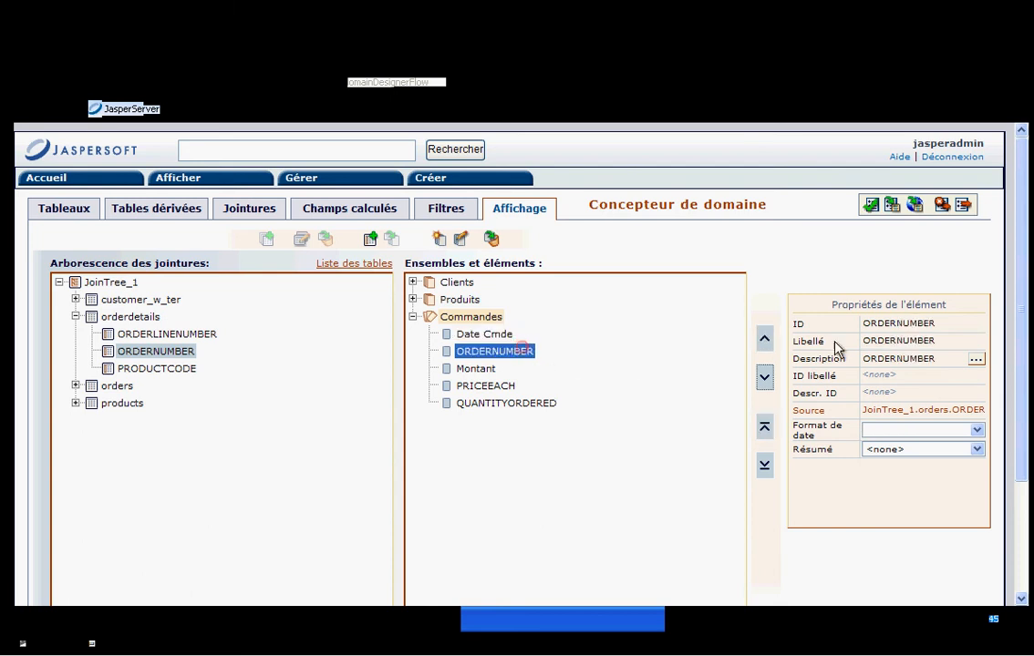
click(933, 342)
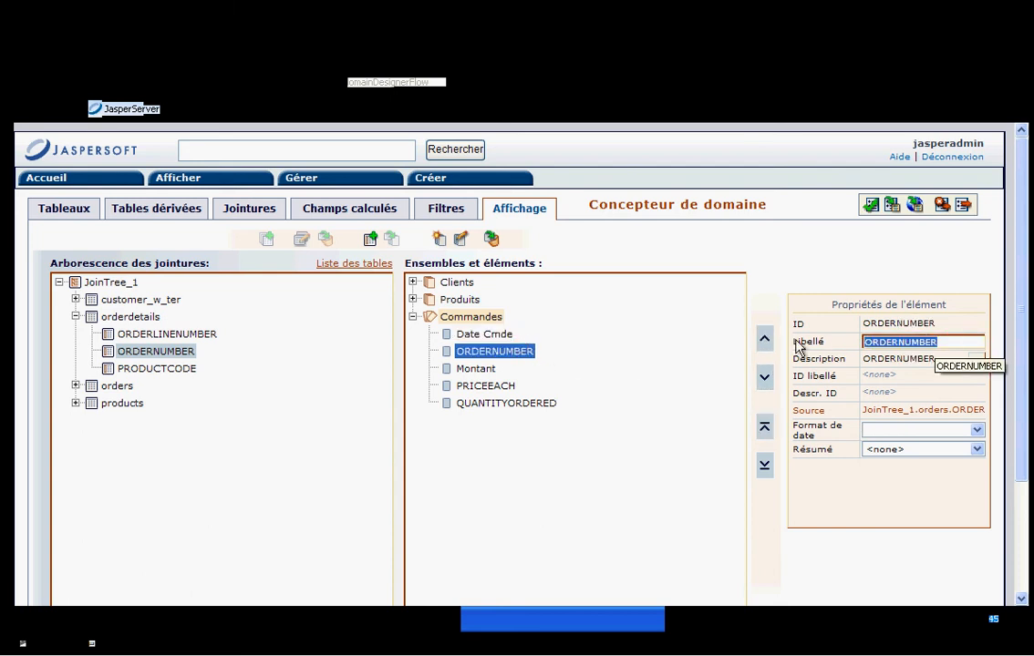
text(N)
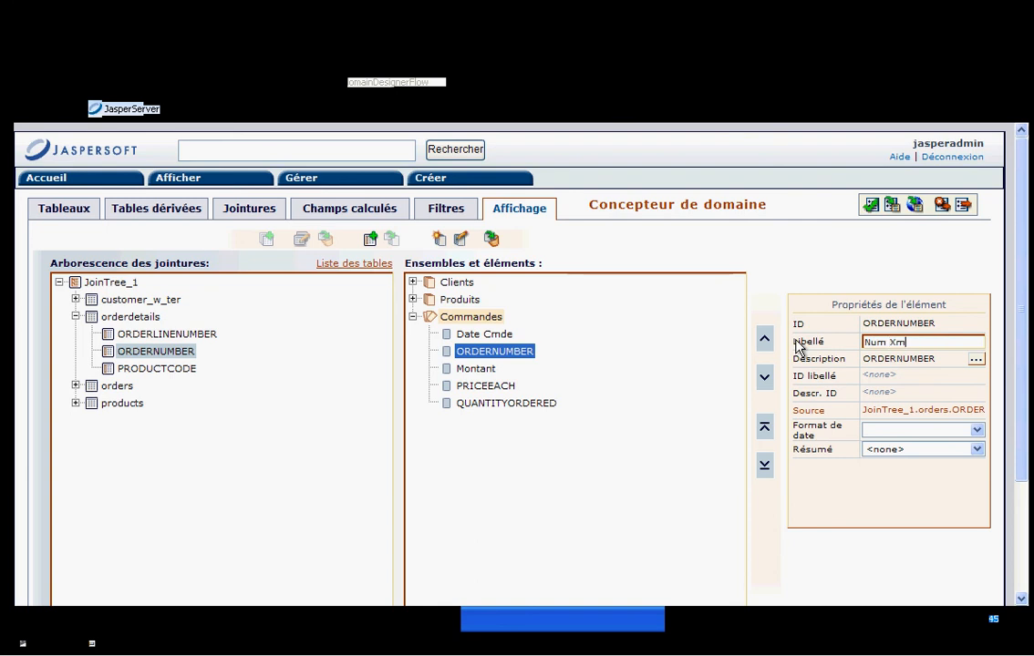
text(um Cmde)
key(Return)
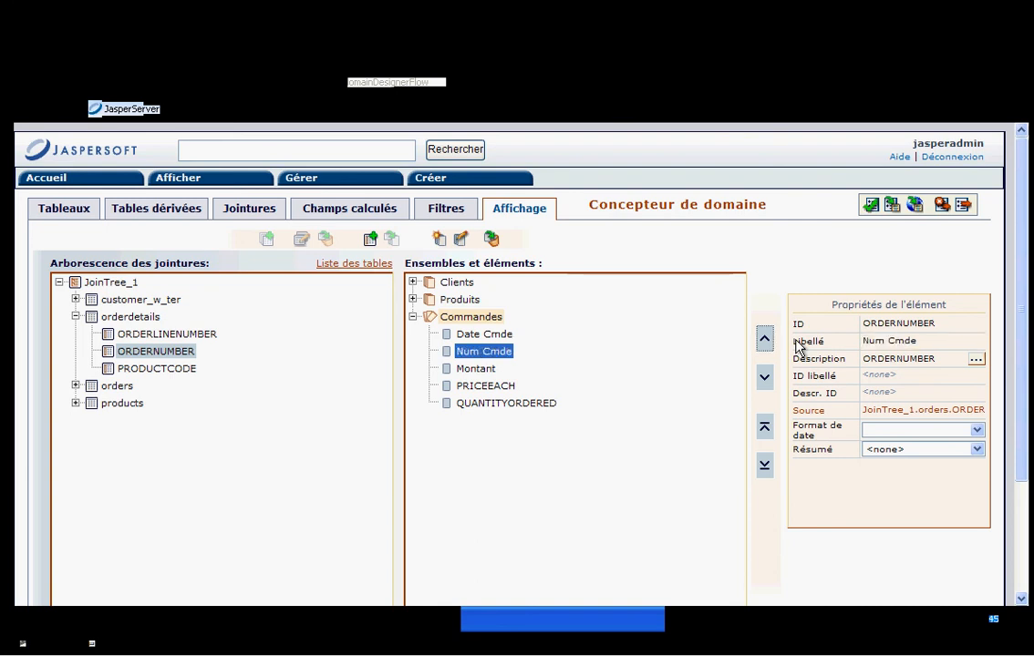
In the Commandes set, label the PRICEEACH item Px ute and the QUANTITYORDERED item Qté
click(504, 387)
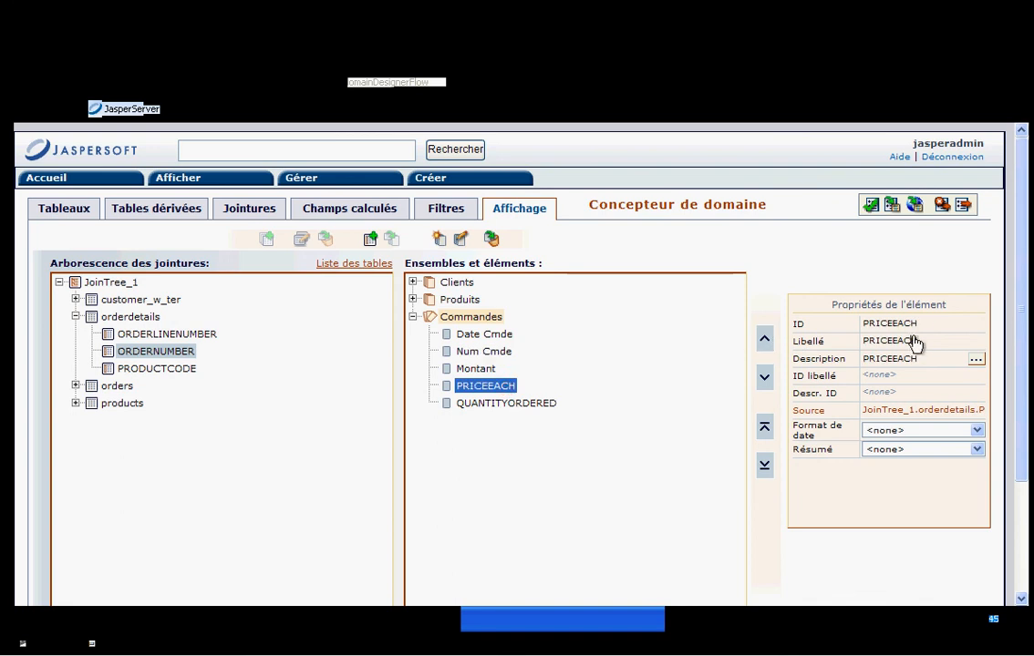
click(916, 339)
text(Px ute)
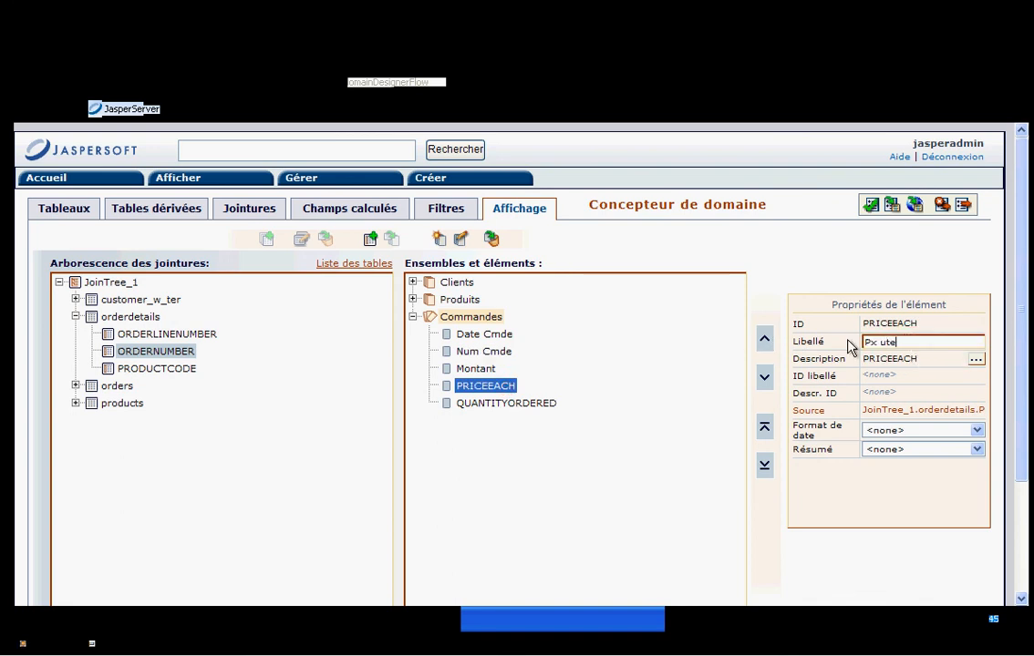
key(Return)
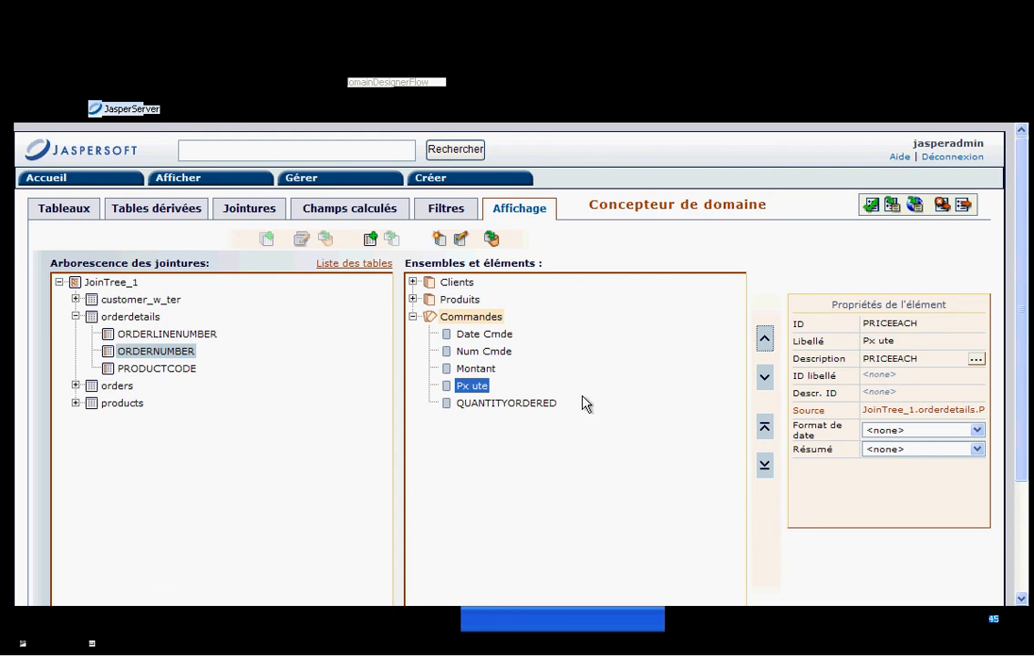
click(511, 403)
click(912, 342)
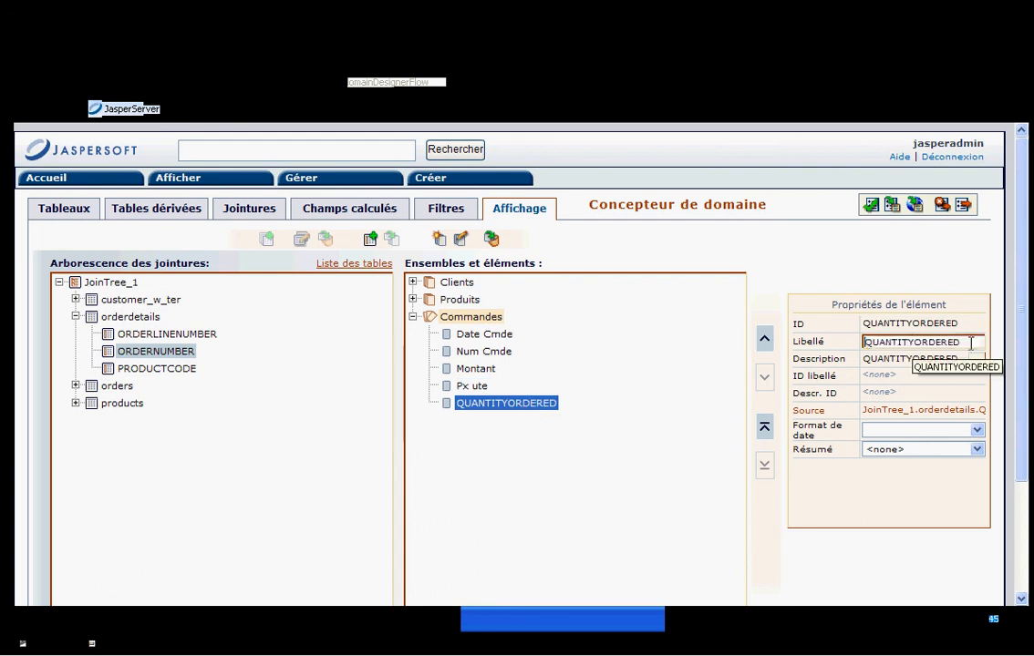
text(Qté)
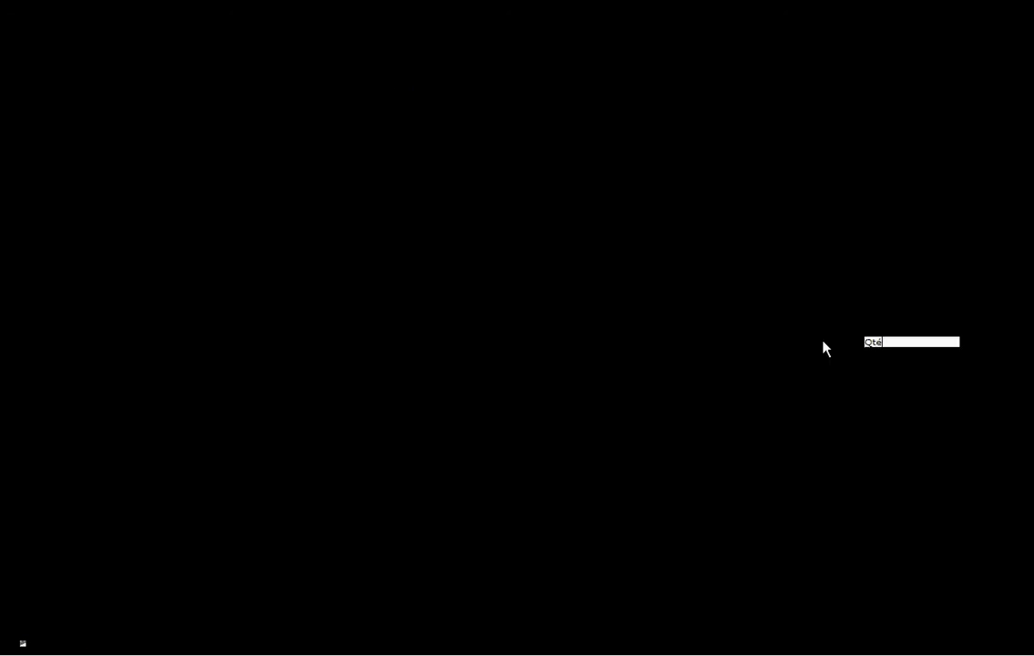
key(Return)
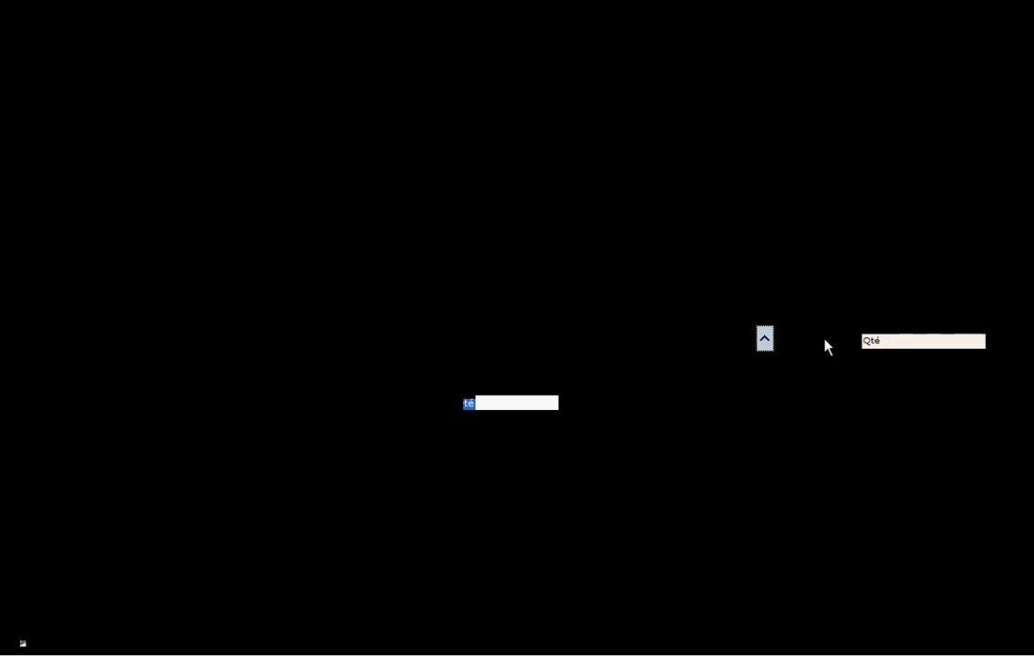
Finish the domain design and save the Domain BaseTest domain in /Domains
drag(1022, 303, 1022, 393)
click(936, 558)
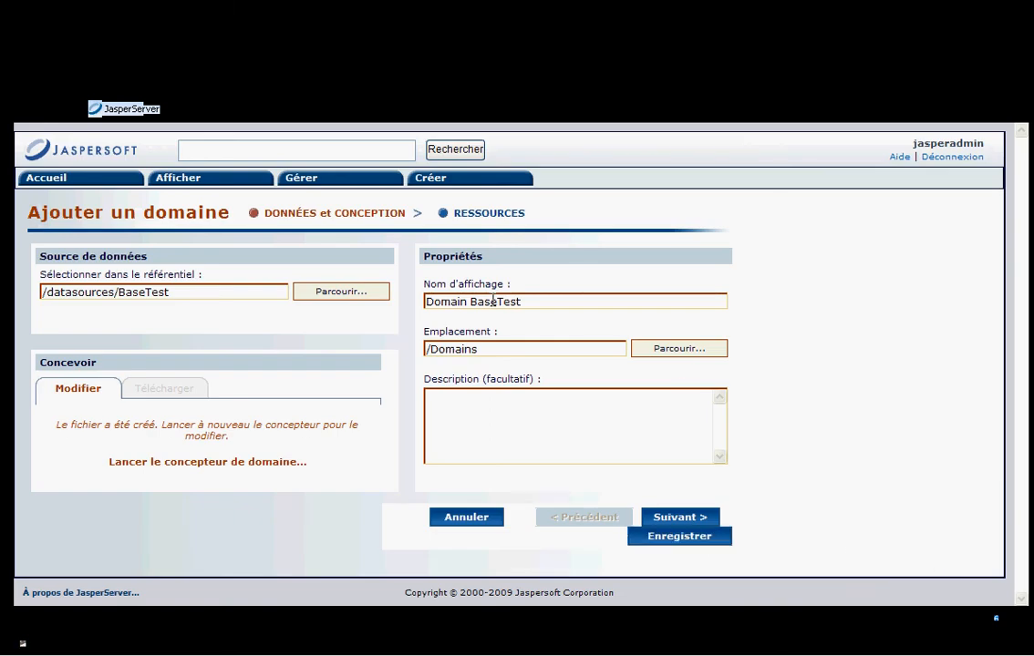
click(694, 543)
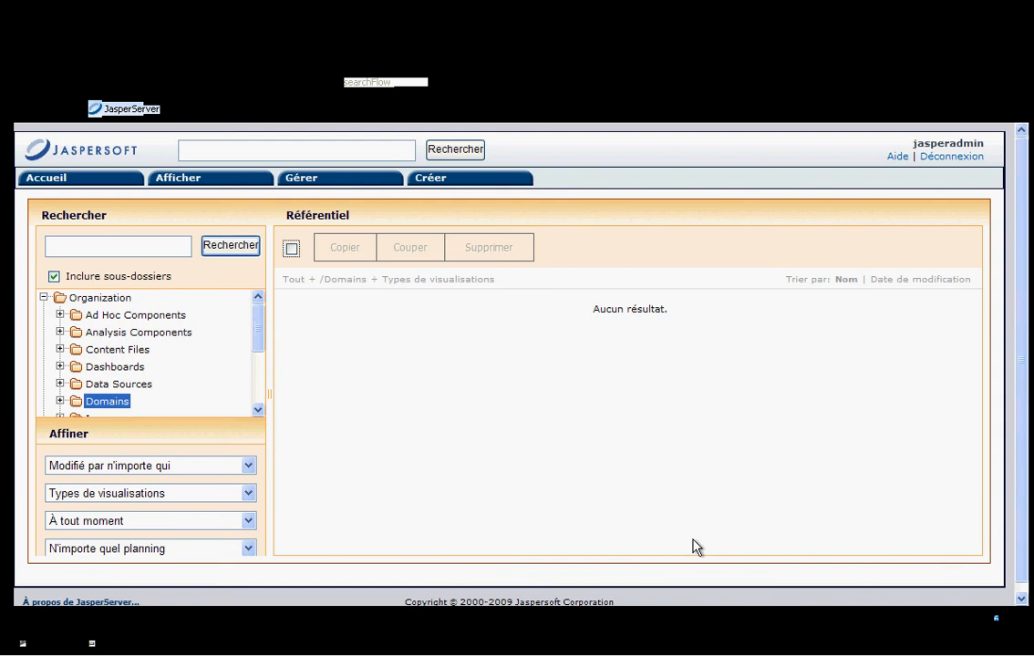
Bring up the choices for creating a new ad hoc report or dashboard
mouse_move(438, 181)
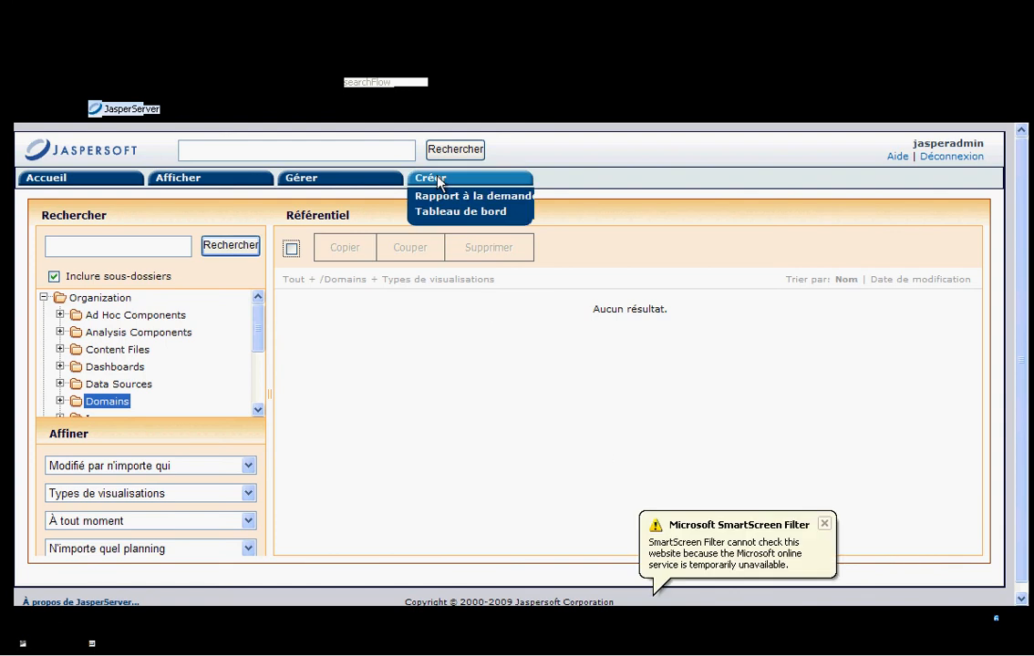